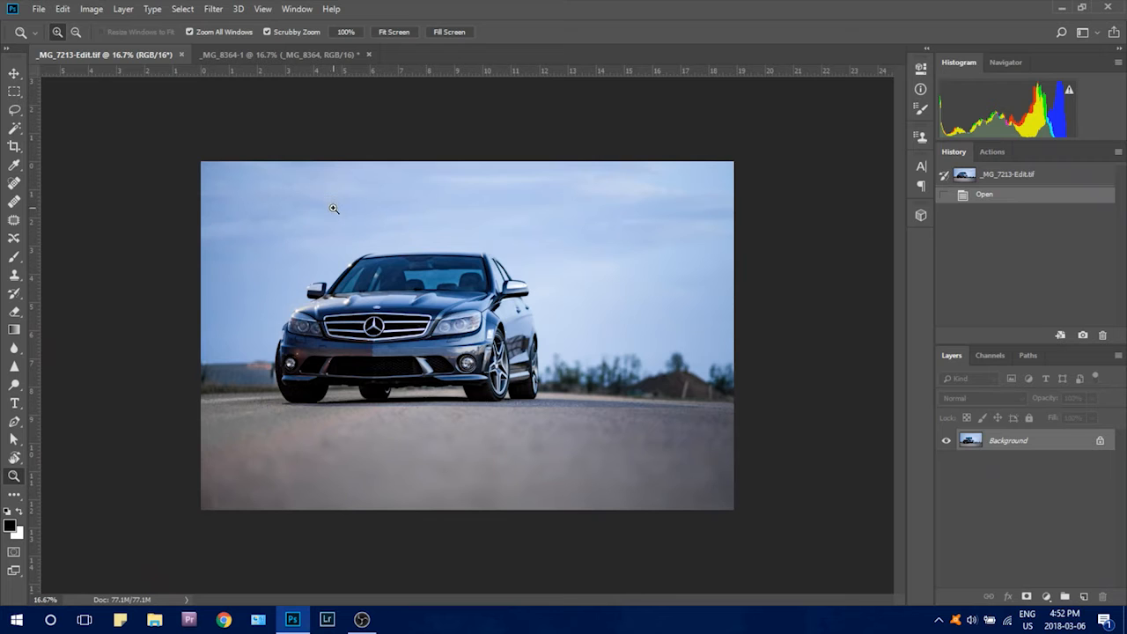
# - Copy the _MG_8364 sky photo into _MG_7213-Edit.tif as a layer and position it to cover the whole canvas
pyautogui.moveTo(274, 56); pyautogui.dragTo(384, 115)
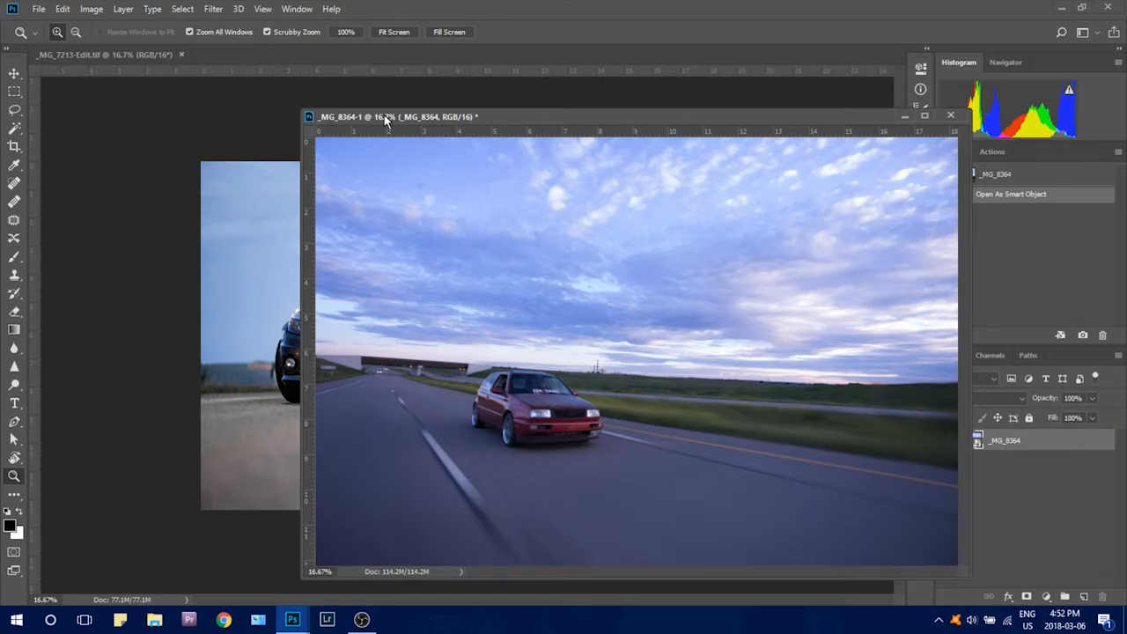
pyautogui.press('v')
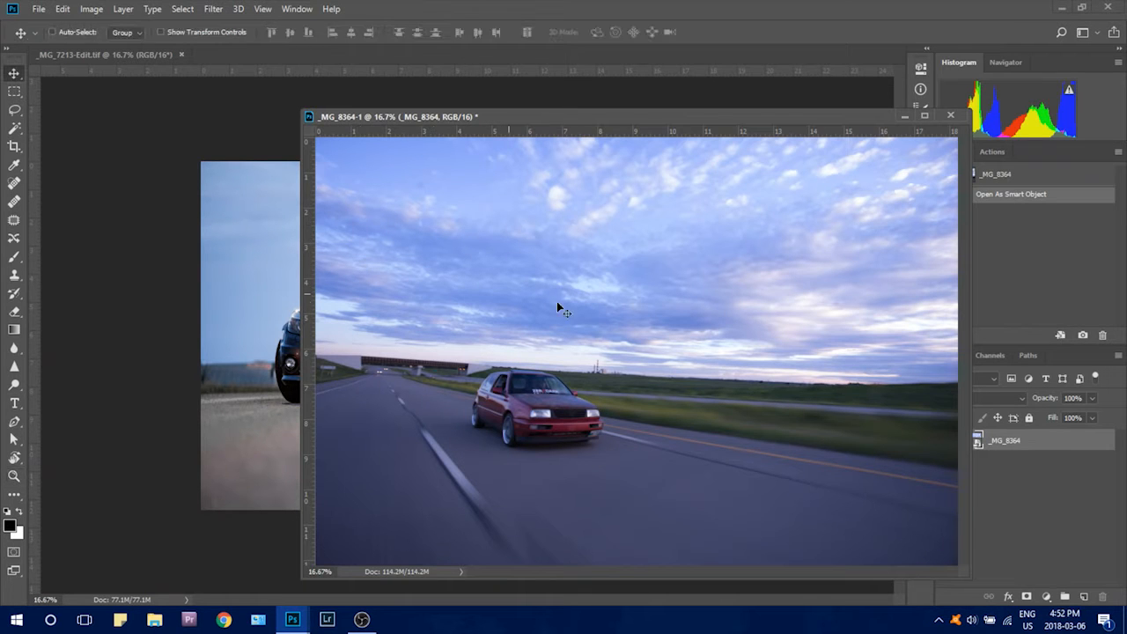
pyautogui.moveTo(649, 334); pyautogui.dragTo(278, 343)
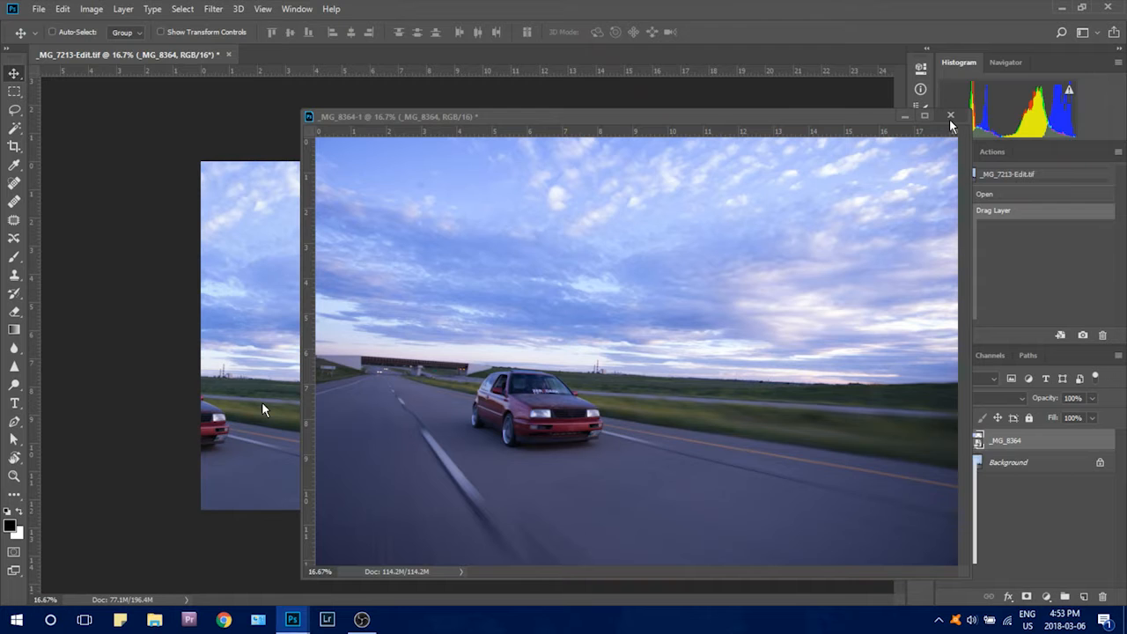
pyautogui.click(950, 117)
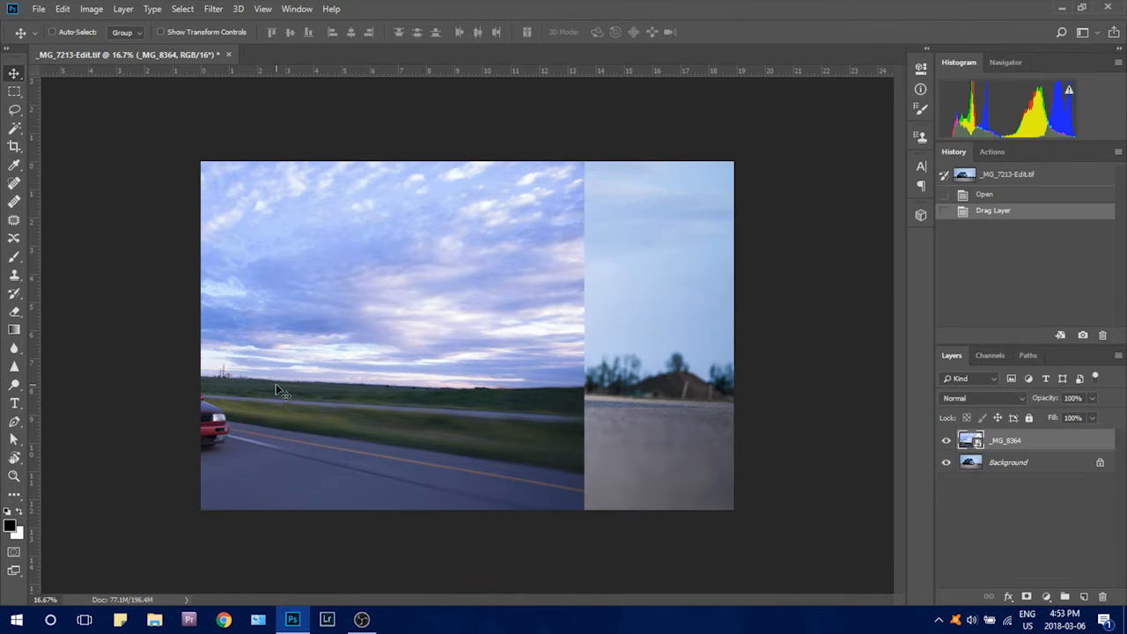
pyautogui.moveTo(284, 340); pyautogui.dragTo(484, 363)
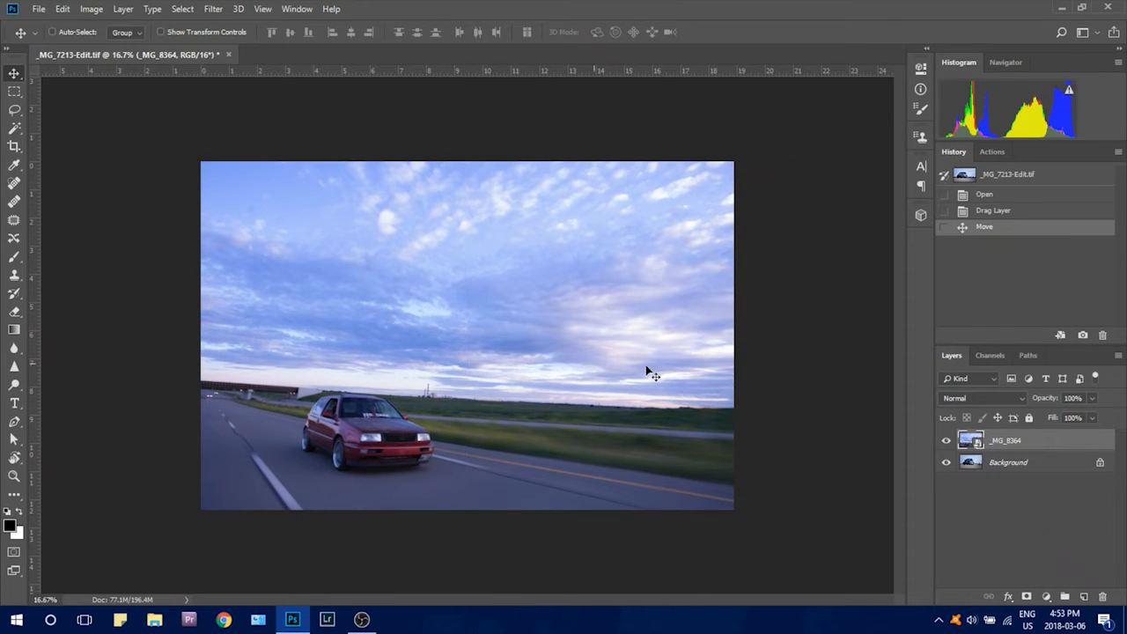
# - Set the _MG_8364 layer's blend mode to Difference for lining up the two photos
pyautogui.click(1020, 399)
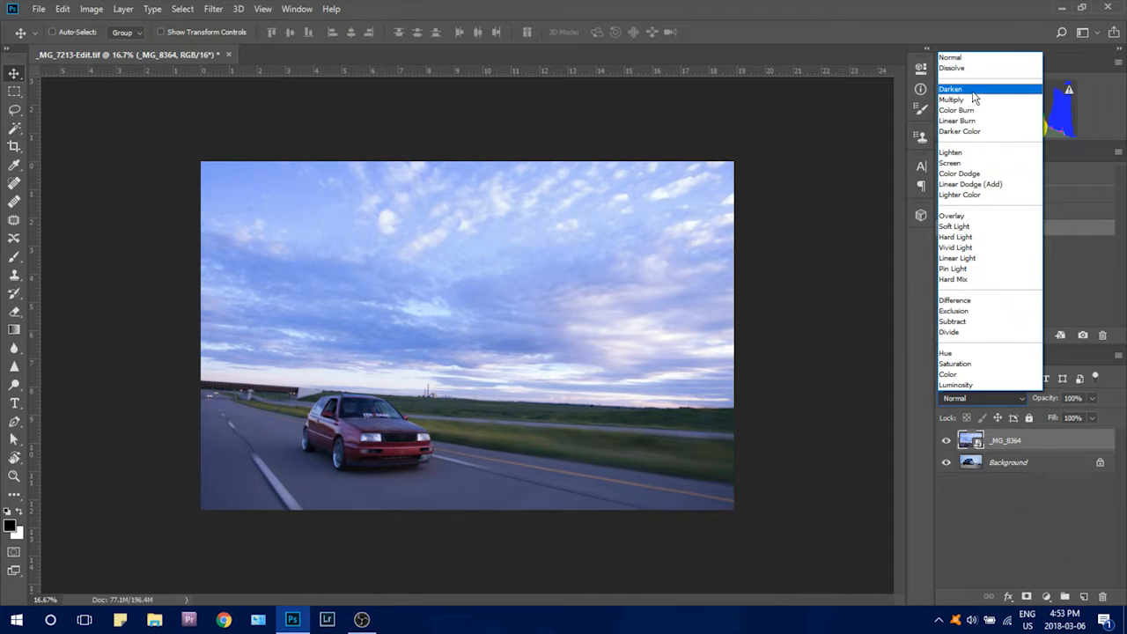
pyautogui.click(972, 93)
pyautogui.click(994, 399)
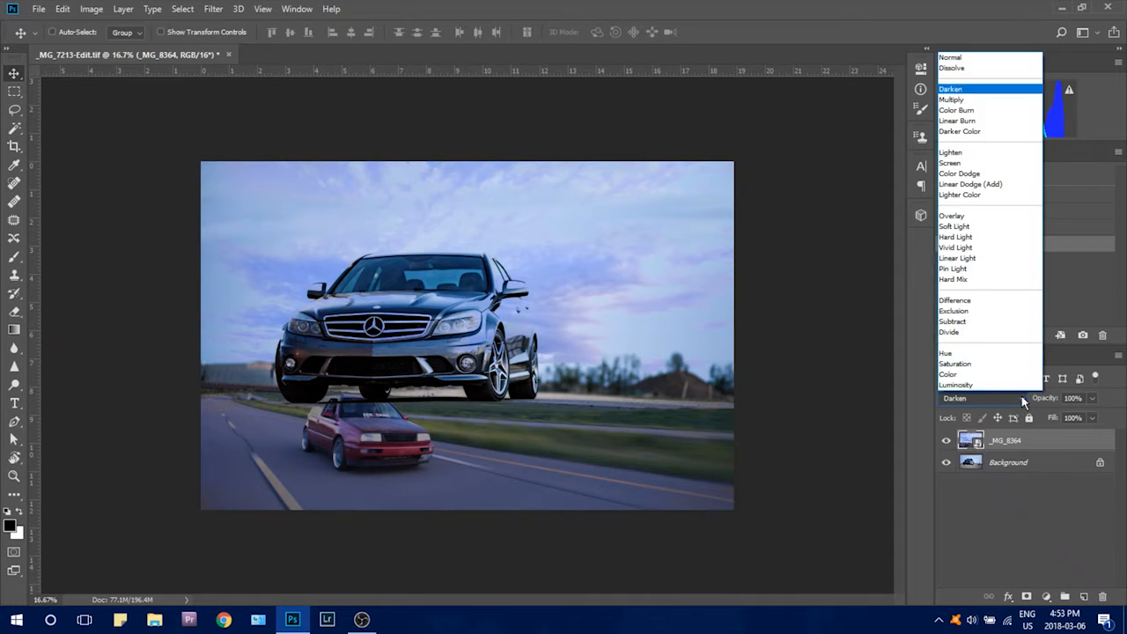
pyautogui.click(971, 302)
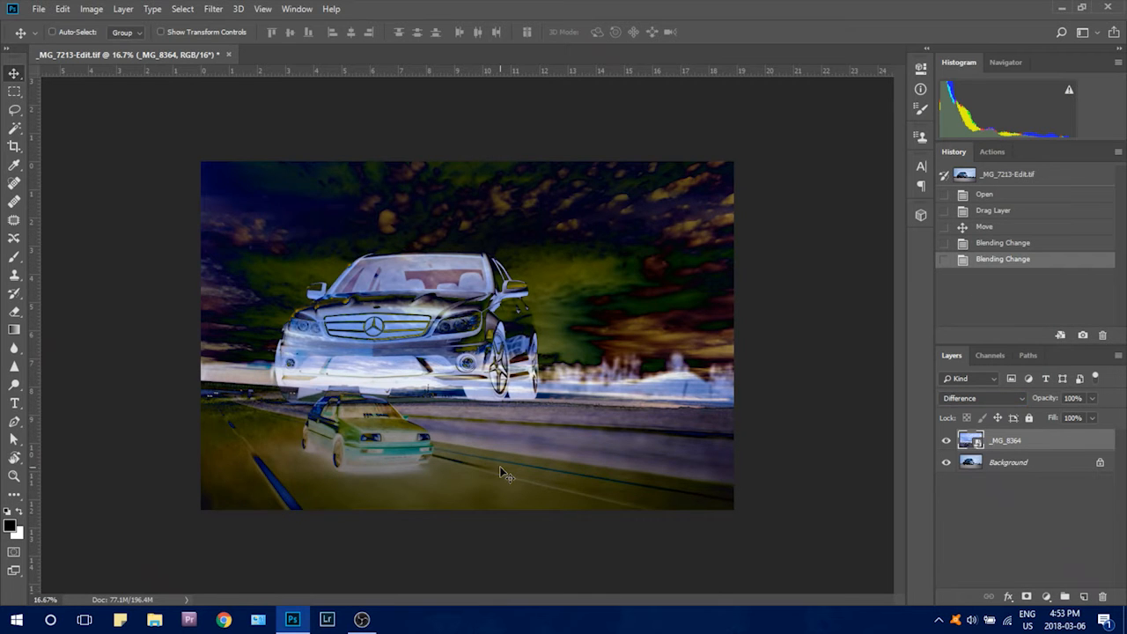
# - Align the _MG_8364 layer's horizon with the Mercedes photo, stretching it to about 128% width and 152% height and rotating it to -2.21°
pyautogui.moveTo(507, 476); pyautogui.dragTo(486, 422)
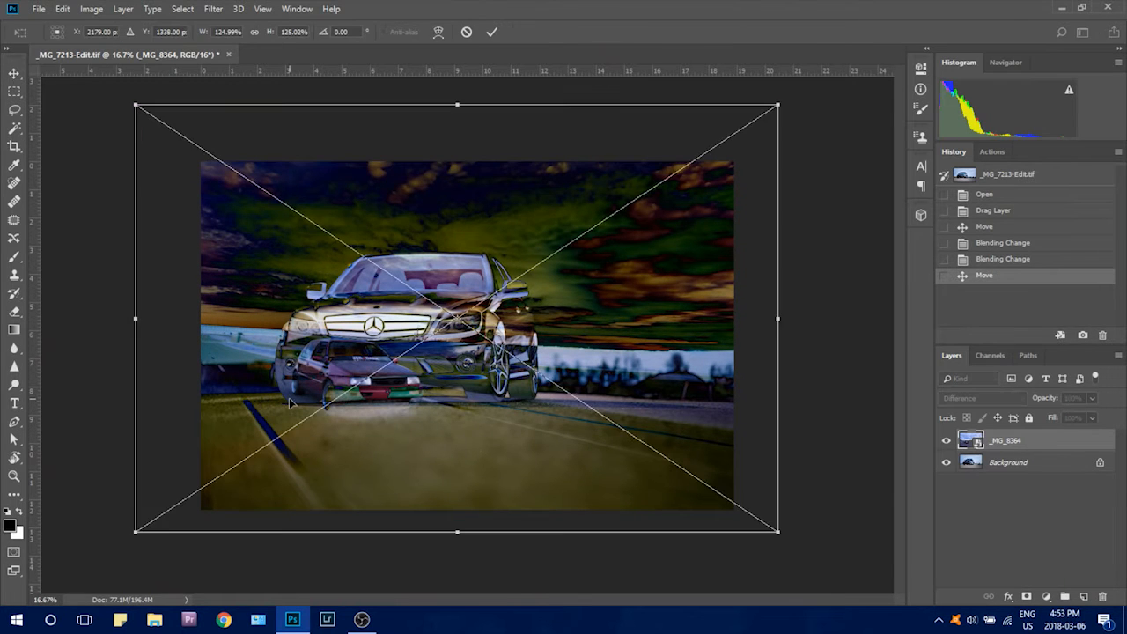
pyautogui.hotkey('ctrl', 't')
pyautogui.moveTo(134, 534); pyautogui.dragTo(125, 631)
pyautogui.moveTo(782, 539); pyautogui.dragTo(784, 619)
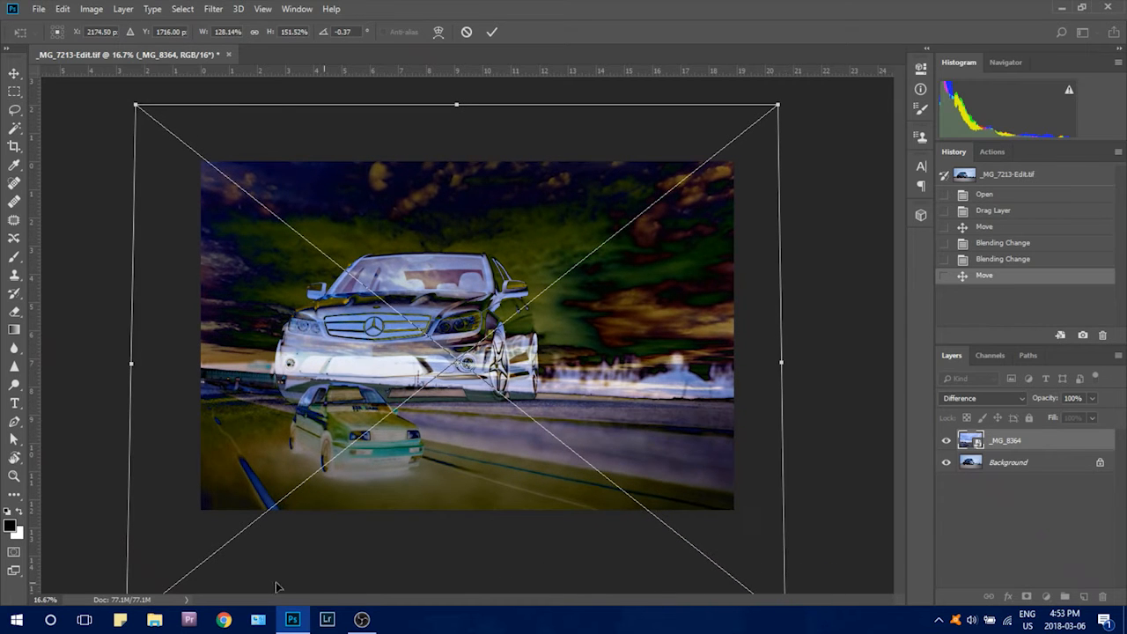
pyautogui.moveTo(113, 320); pyautogui.dragTo(107, 367)
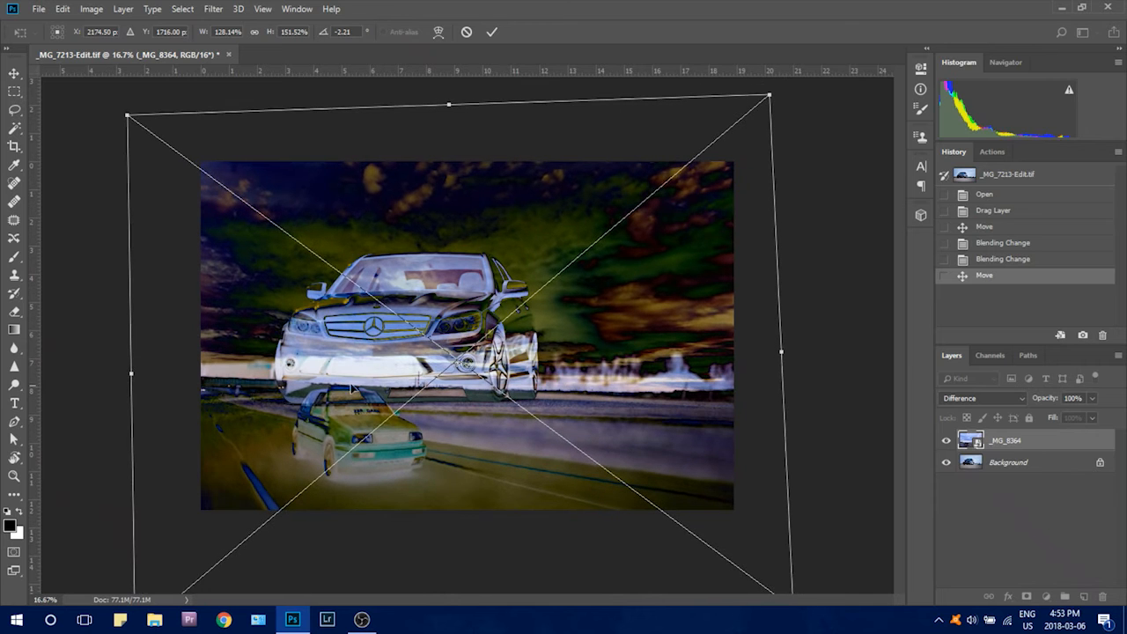
pyautogui.moveTo(448, 382); pyautogui.dragTo(447, 388)
pyautogui.click(492, 33)
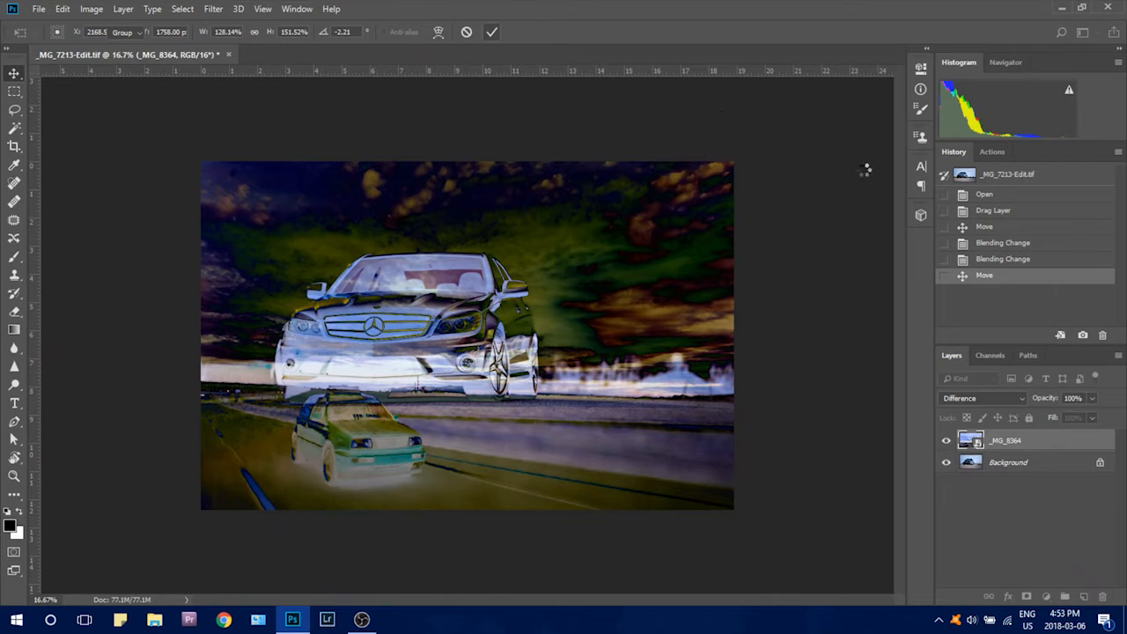
# - Return the _MG_8364 layer's blend mode to Normal
pyautogui.click(1020, 398)
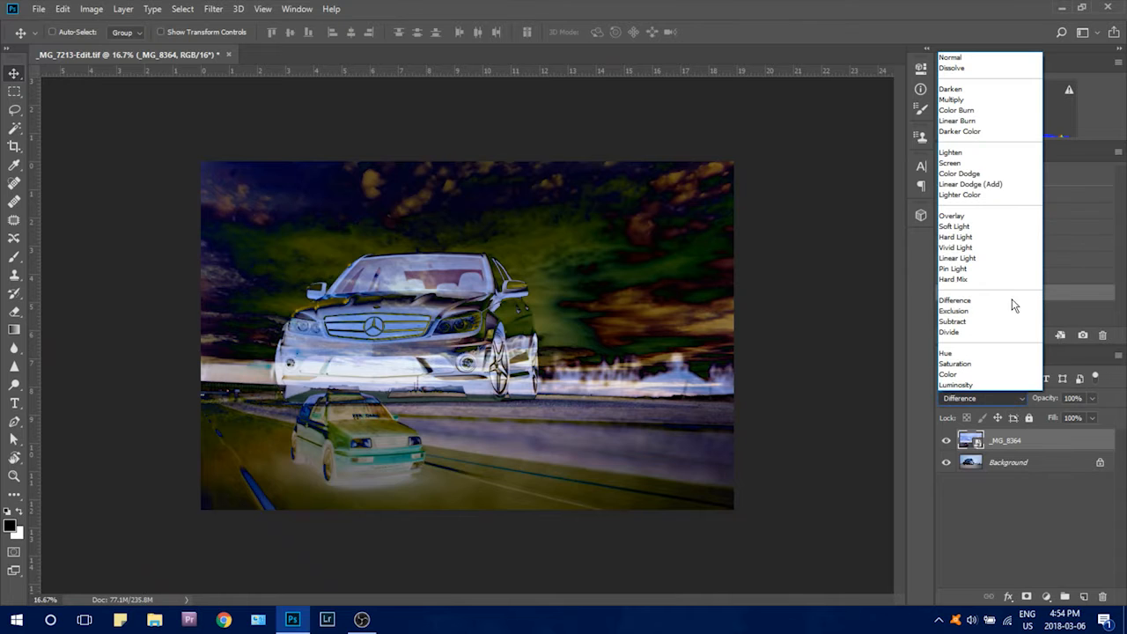
pyautogui.click(993, 71)
pyautogui.click(992, 62)
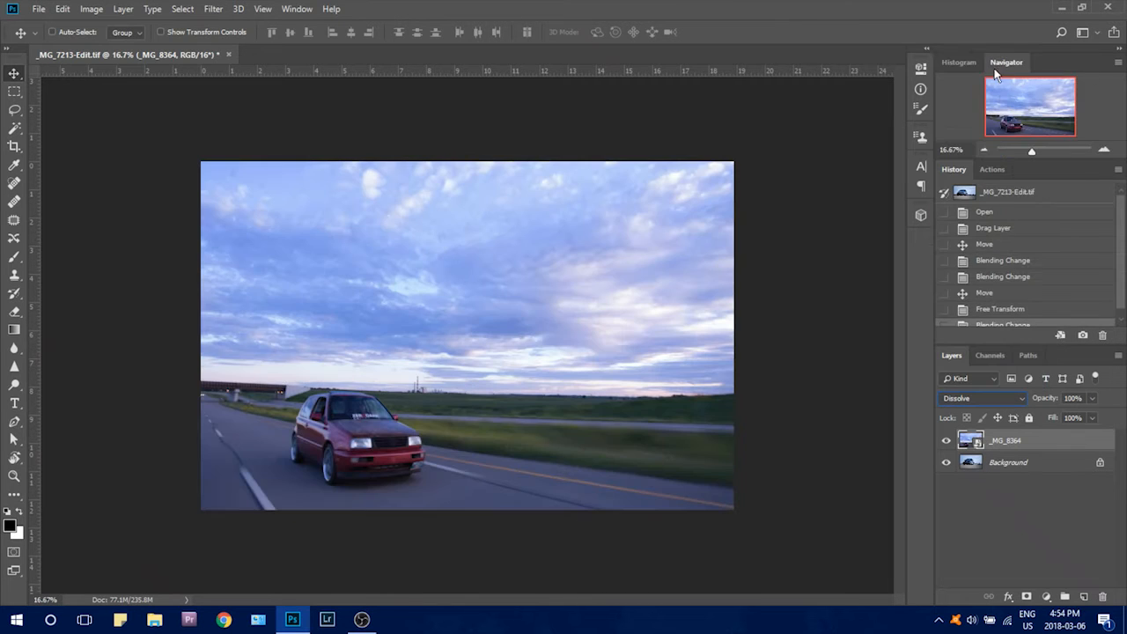
pyautogui.click(1023, 402)
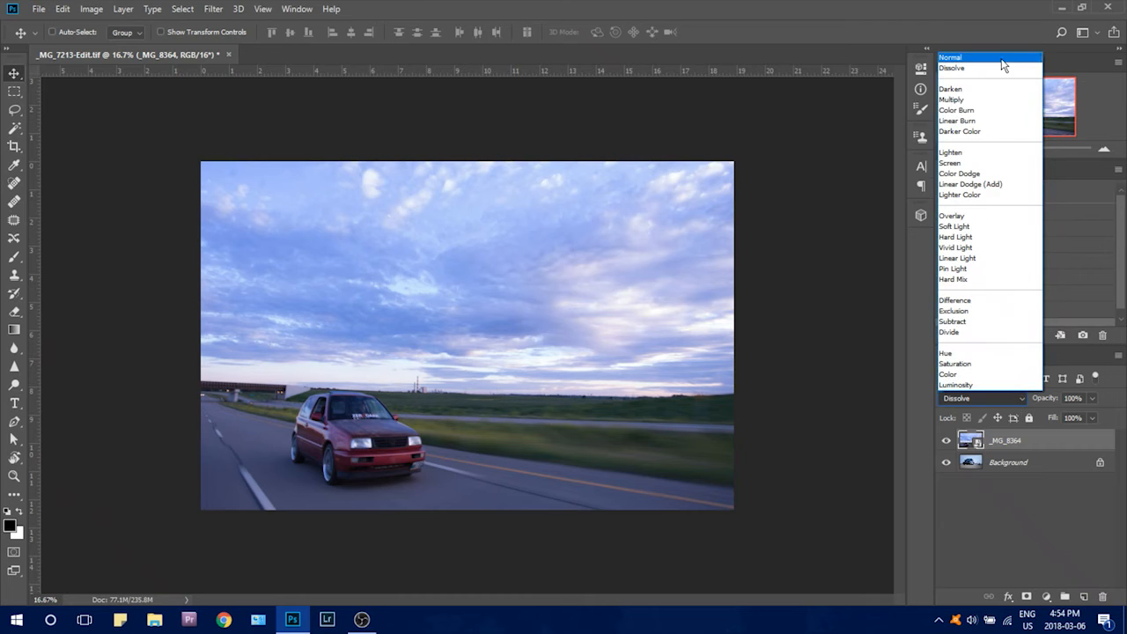
pyautogui.click(996, 58)
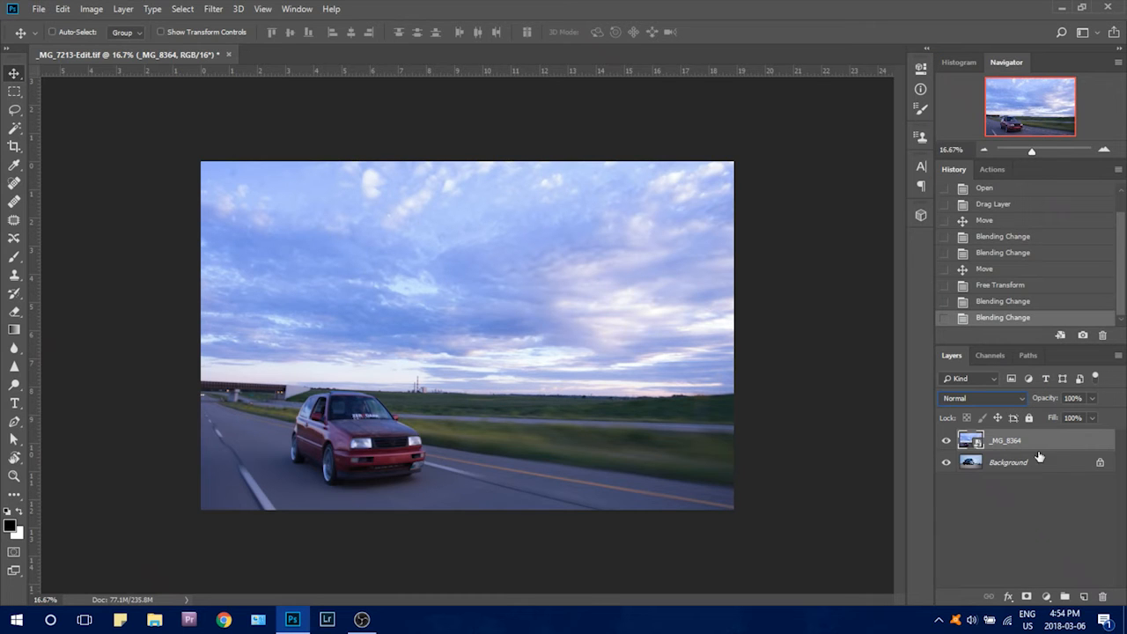
# - In the _MG_8364 layer's Blending Options, set the black Blend If limit for Underlying Layer to 170
pyautogui.click(1009, 598)
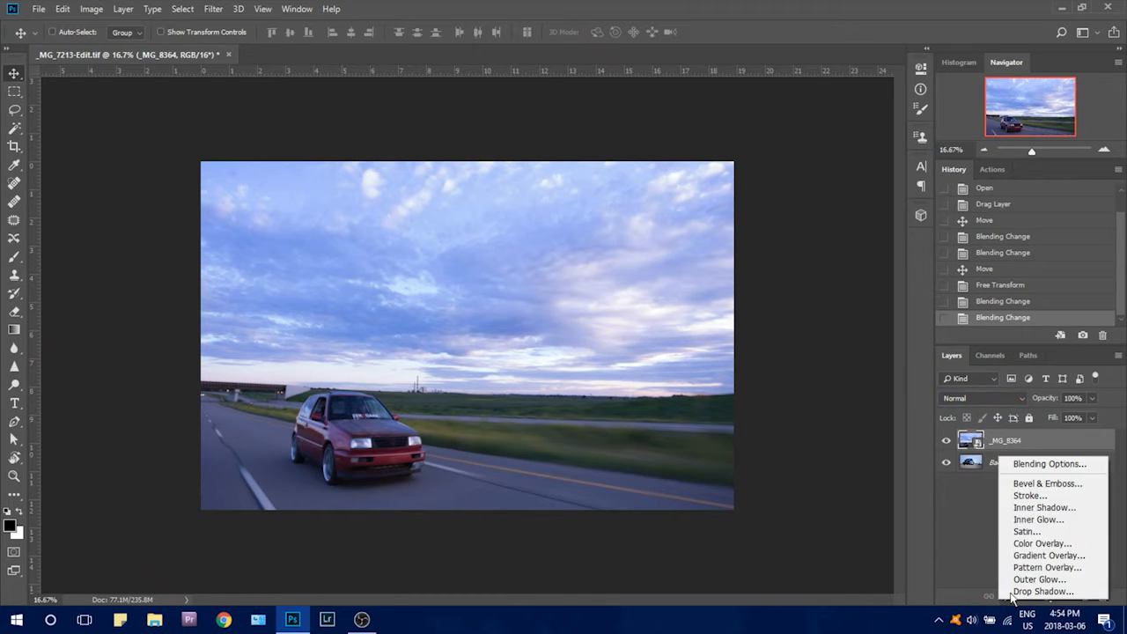
pyautogui.click(1023, 465)
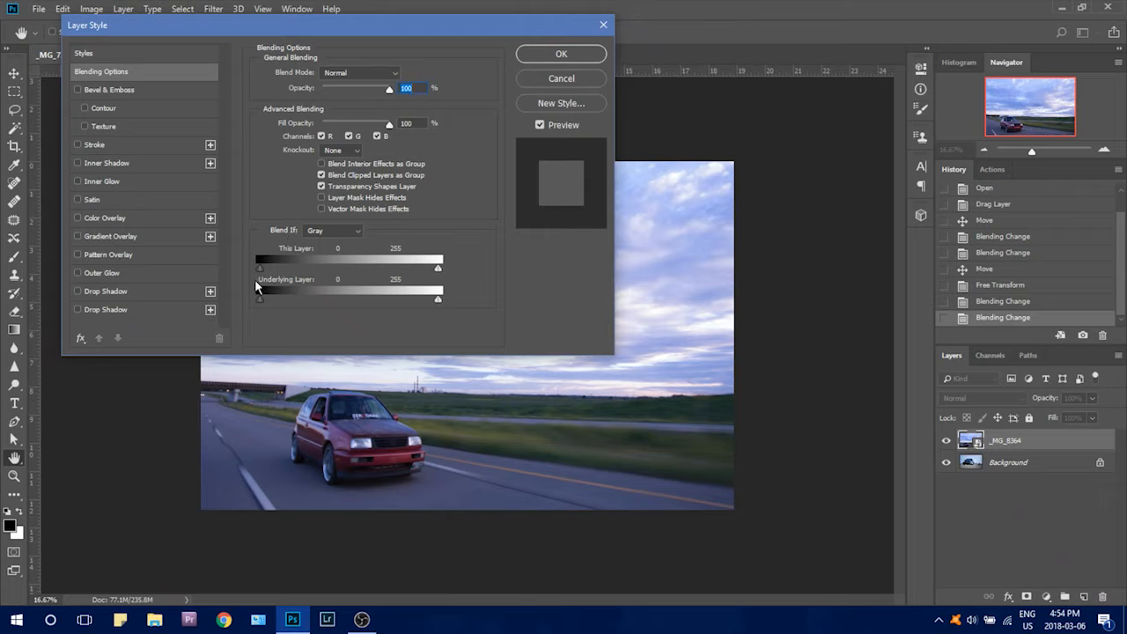
pyautogui.moveTo(260, 302)
pyautogui.mouseDown()
pyautogui.moveTo(283, 300)
pyautogui.moveTo(267, 302)
pyautogui.mouseUp()
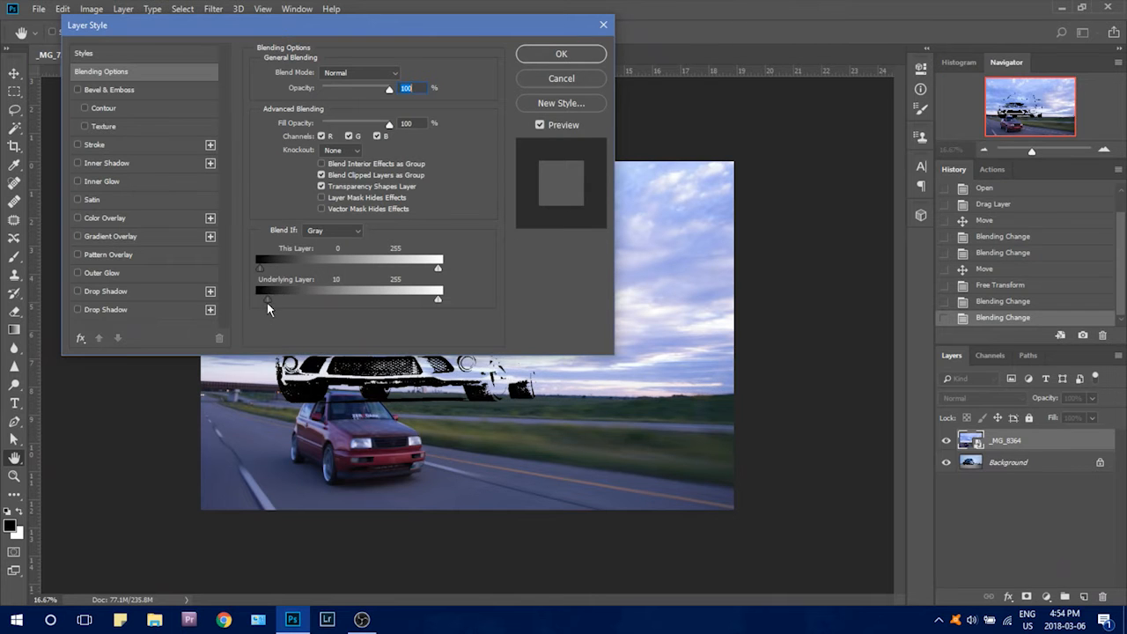
pyautogui.moveTo(326, 24); pyautogui.dragTo(778, 10)
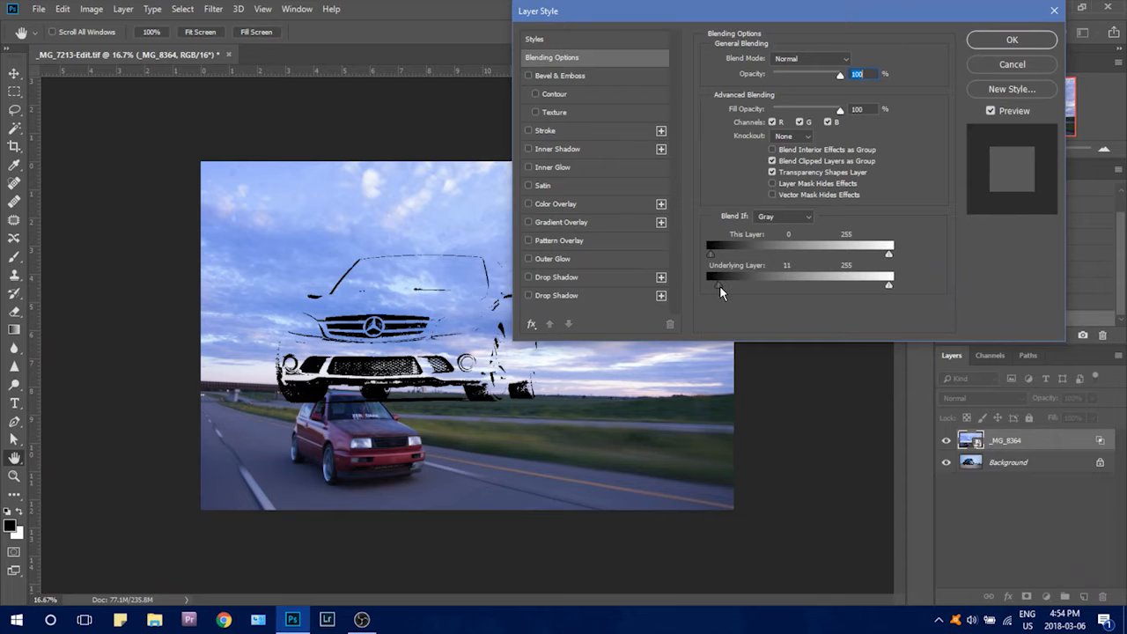
pyautogui.moveTo(720, 286); pyautogui.dragTo(831, 291)
pyautogui.moveTo(827, 18); pyautogui.dragTo(902, 65)
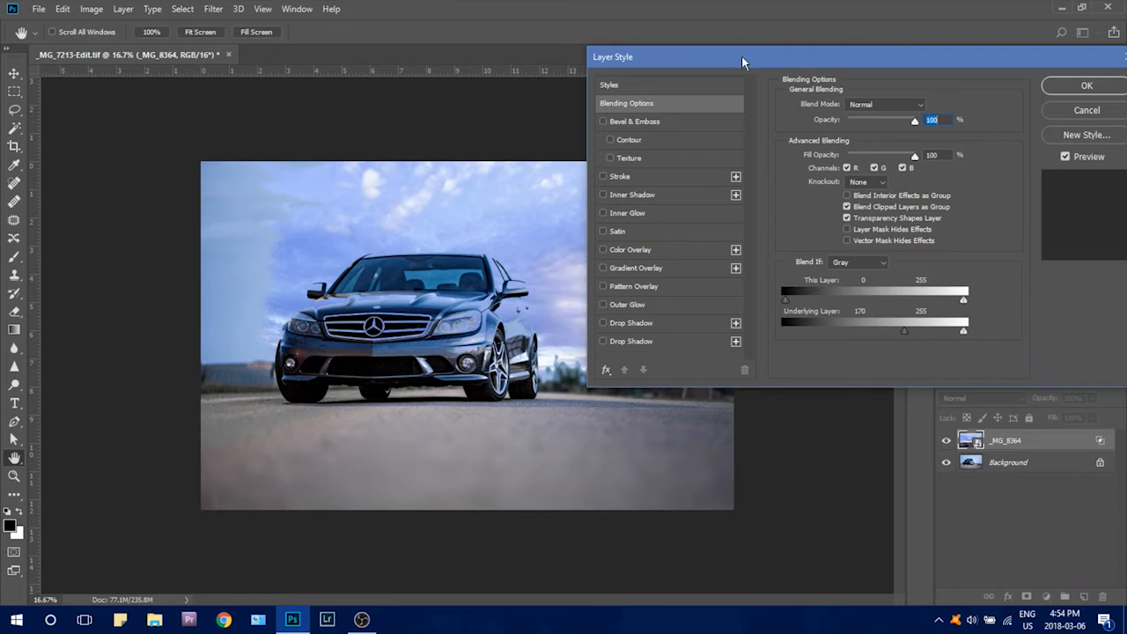
pyautogui.moveTo(737, 65); pyautogui.dragTo(503, 507)
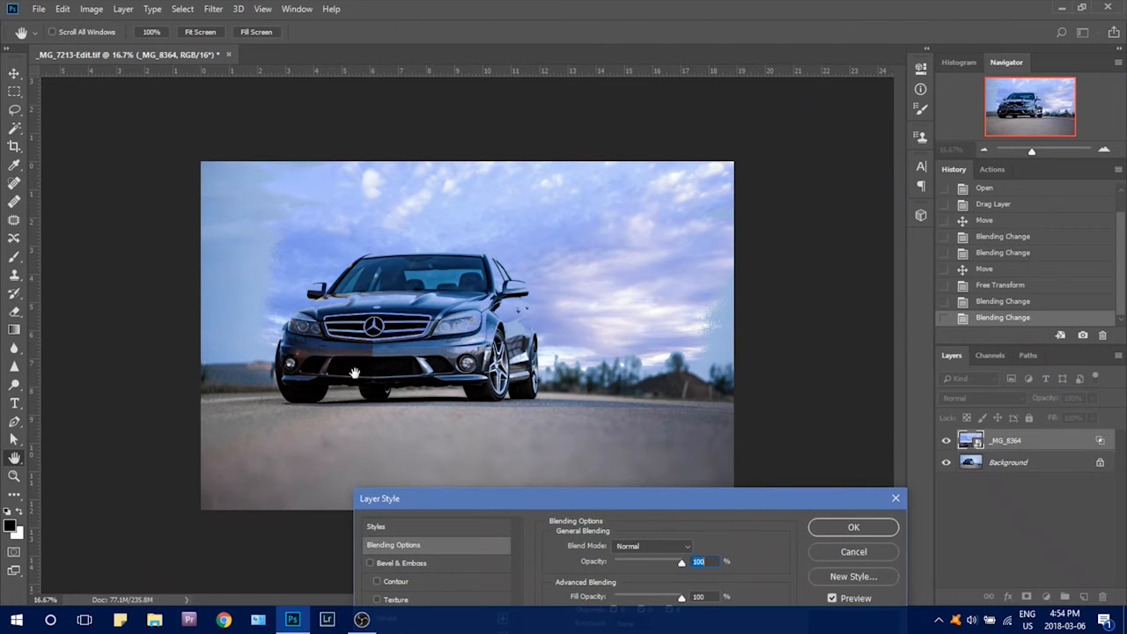
pyautogui.moveTo(627, 501); pyautogui.dragTo(835, 20)
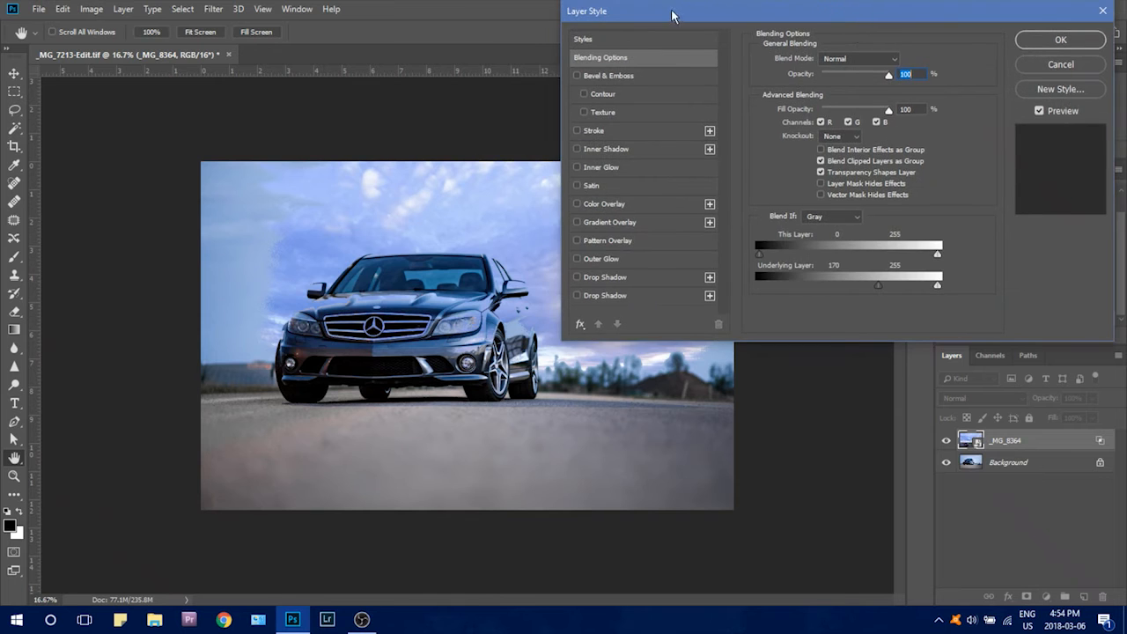
# - Split the Underlying Layer's black limit to 145 / 170 to soften the sky transition
pyautogui.moveTo(672, 16); pyautogui.dragTo(874, 18)
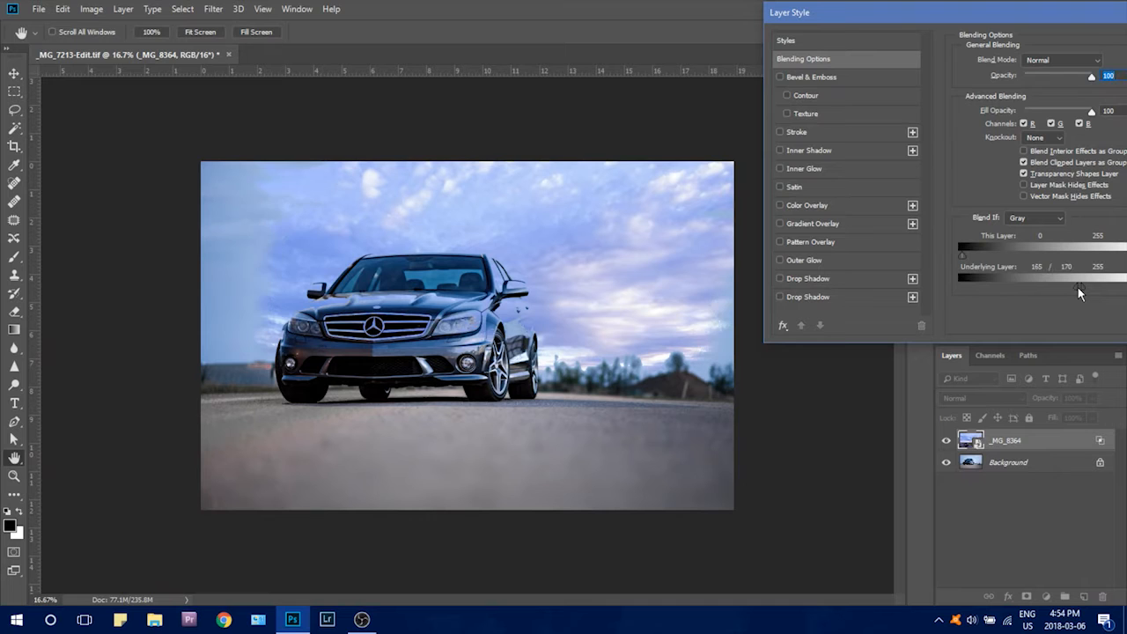
pyautogui.moveTo(1078, 287); pyautogui.dragTo(1031, 288)
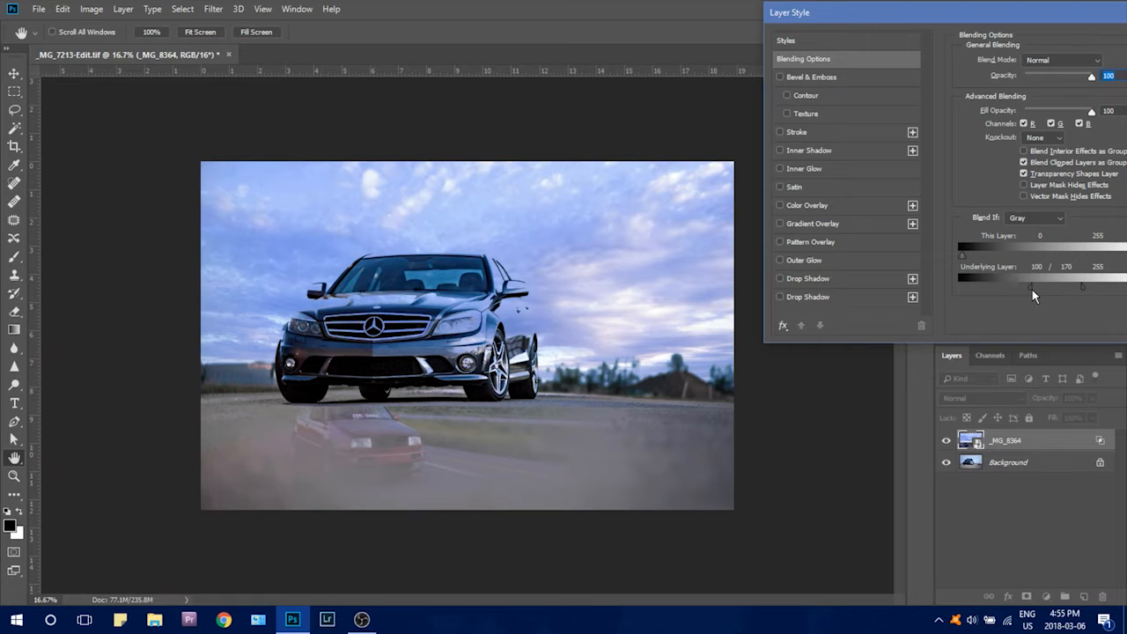
pyautogui.moveTo(1038, 288); pyautogui.dragTo(1063, 296)
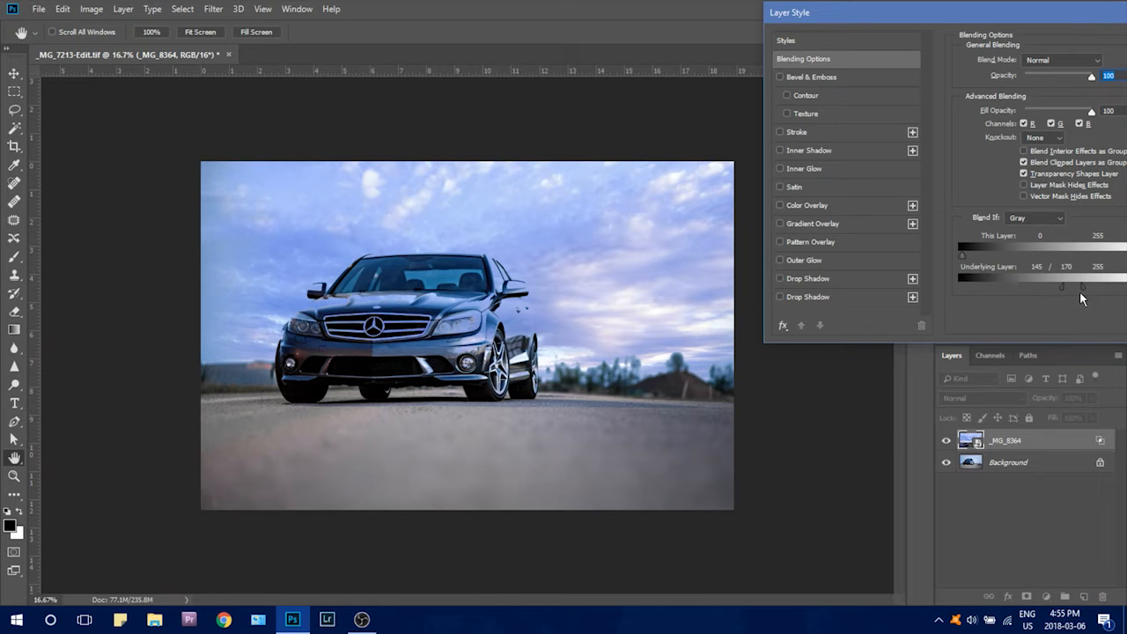
# - Lower and split the Underlying Layer's white limit to 192 / 213
pyautogui.moveTo(1065, 20); pyautogui.dragTo(1020, 24)
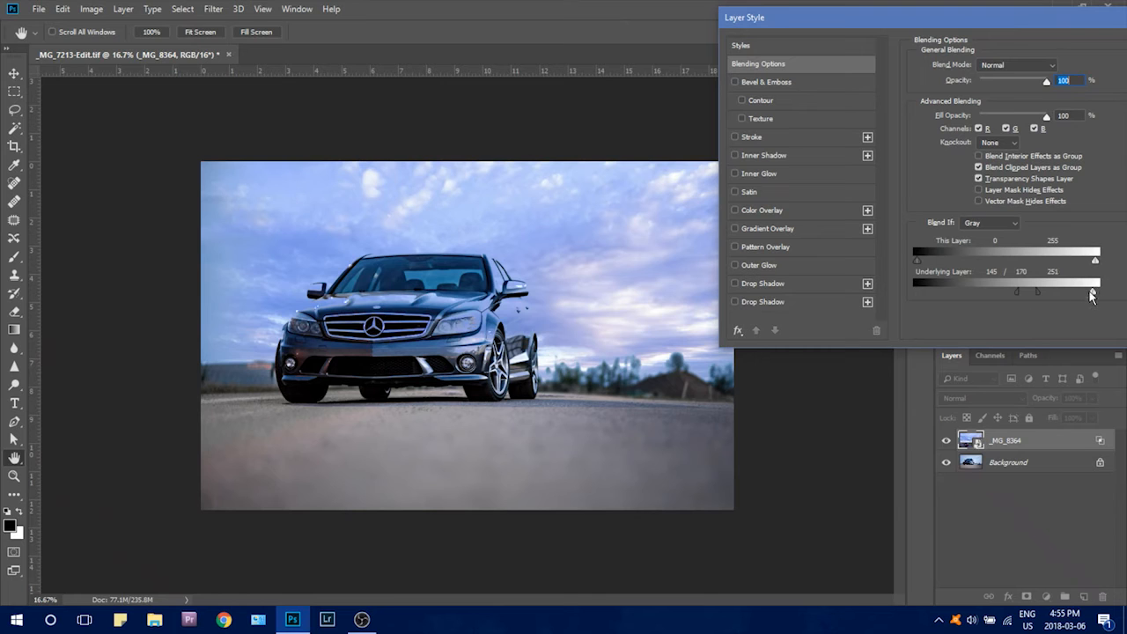
pyautogui.moveTo(1092, 296)
pyautogui.mouseDown()
pyautogui.moveTo(1048, 296)
pyautogui.moveTo(1076, 296)
pyautogui.mouseUp()
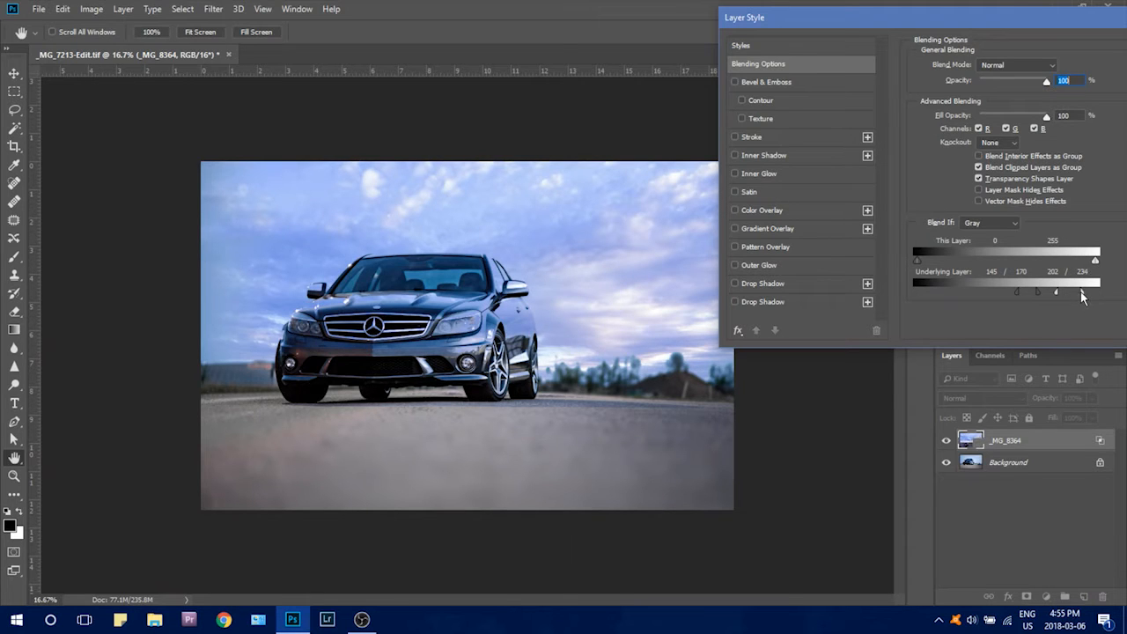
pyautogui.moveTo(1078, 292); pyautogui.dragTo(1066, 294)
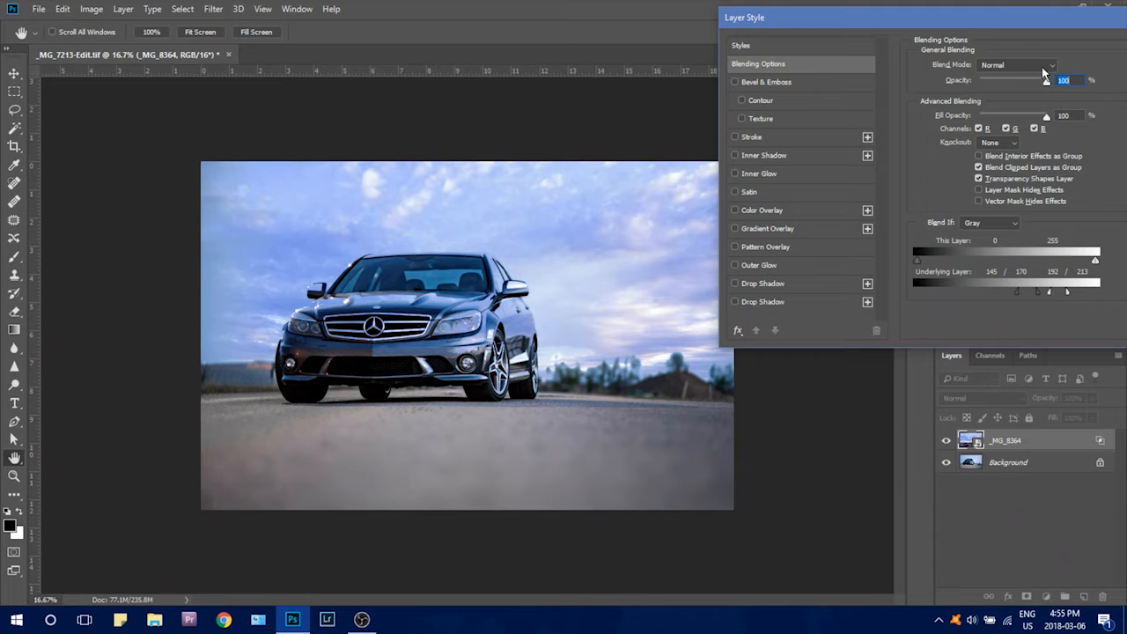
# - Compare the image with and without the Blend If settings using the layer style preview
pyautogui.moveTo(1023, 20); pyautogui.dragTo(906, 73)
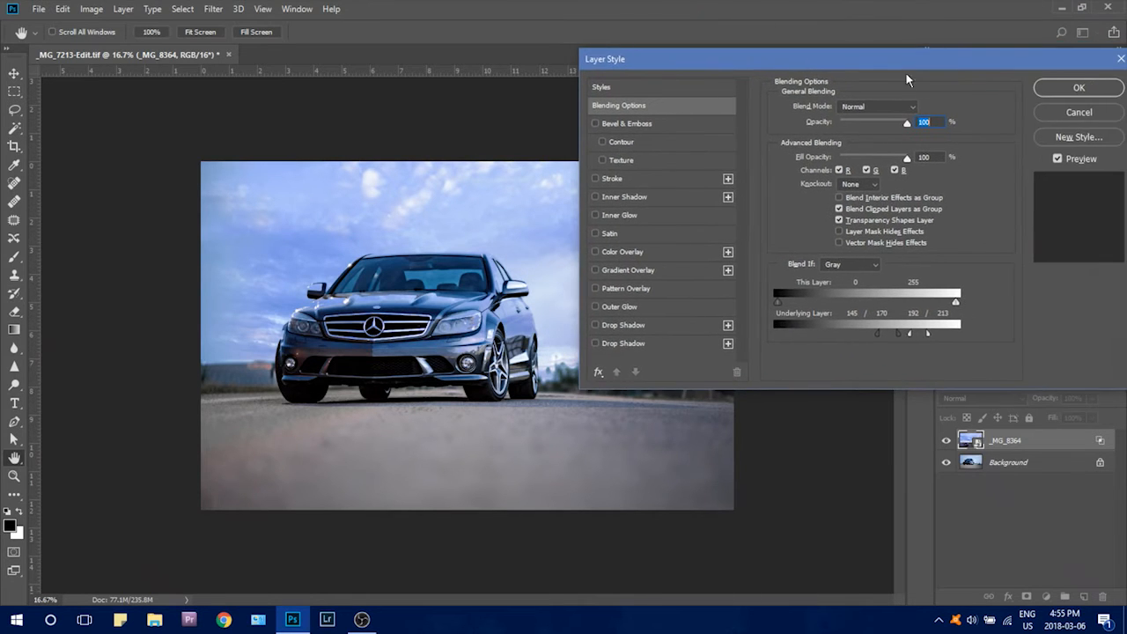
pyautogui.click(1058, 159)
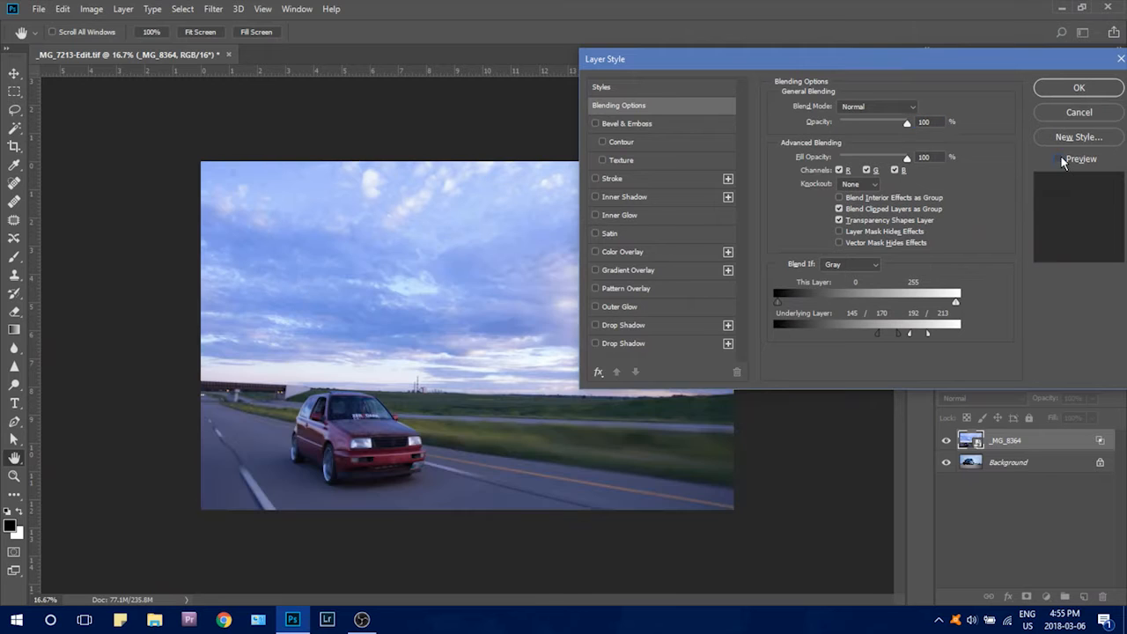
pyautogui.click(1058, 160)
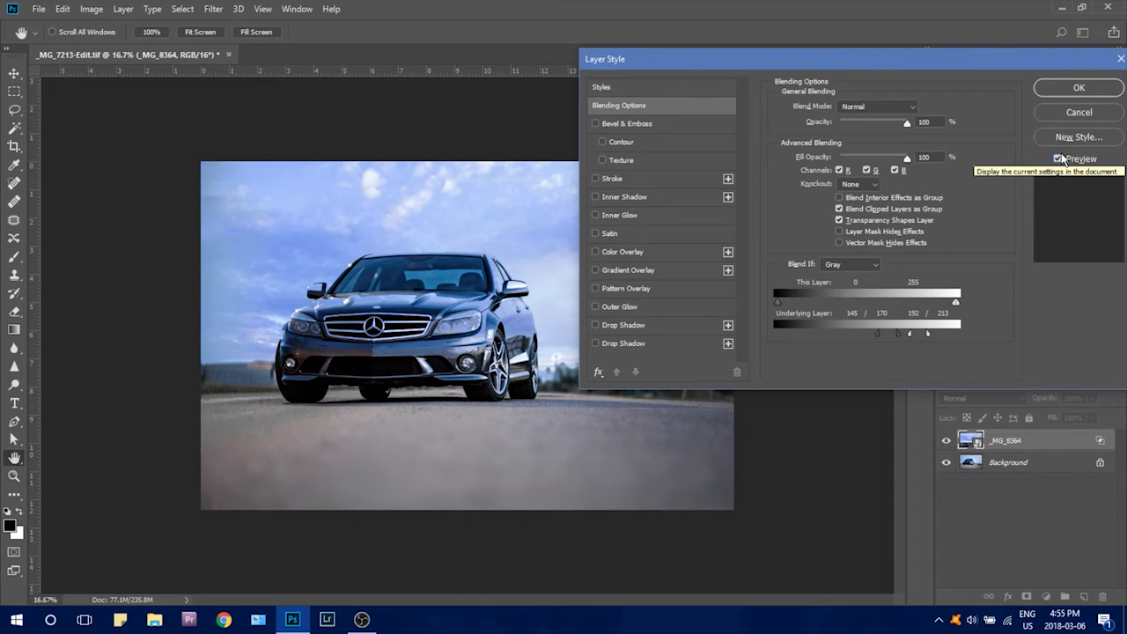
pyautogui.click(1060, 159)
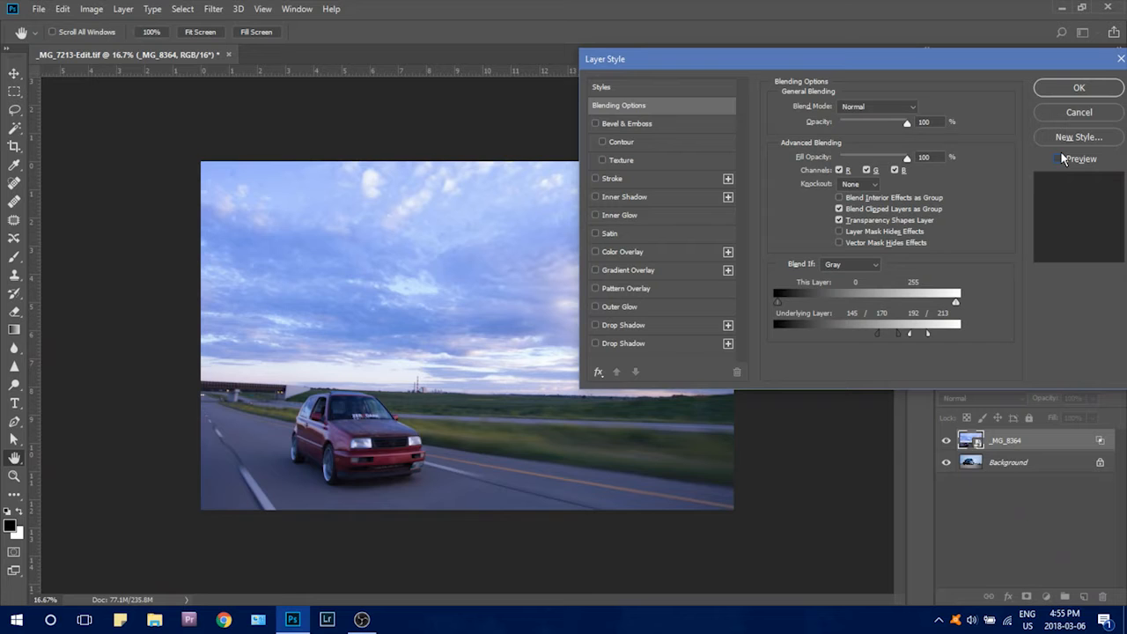
pyautogui.click(1061, 160)
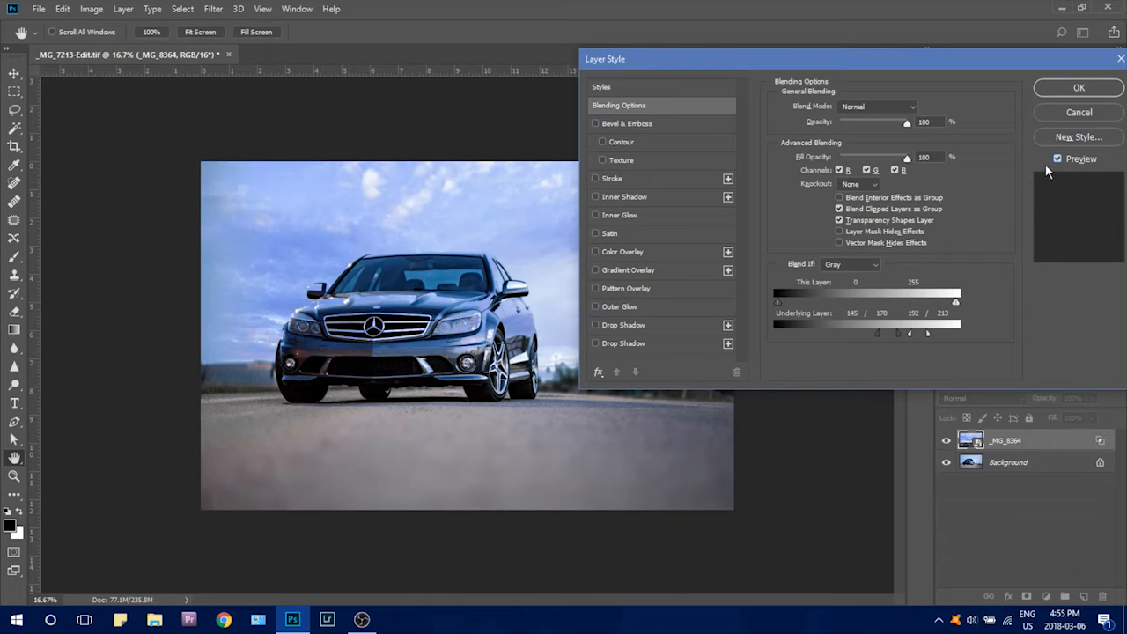
pyautogui.moveTo(1081, 64); pyautogui.dragTo(724, 271)
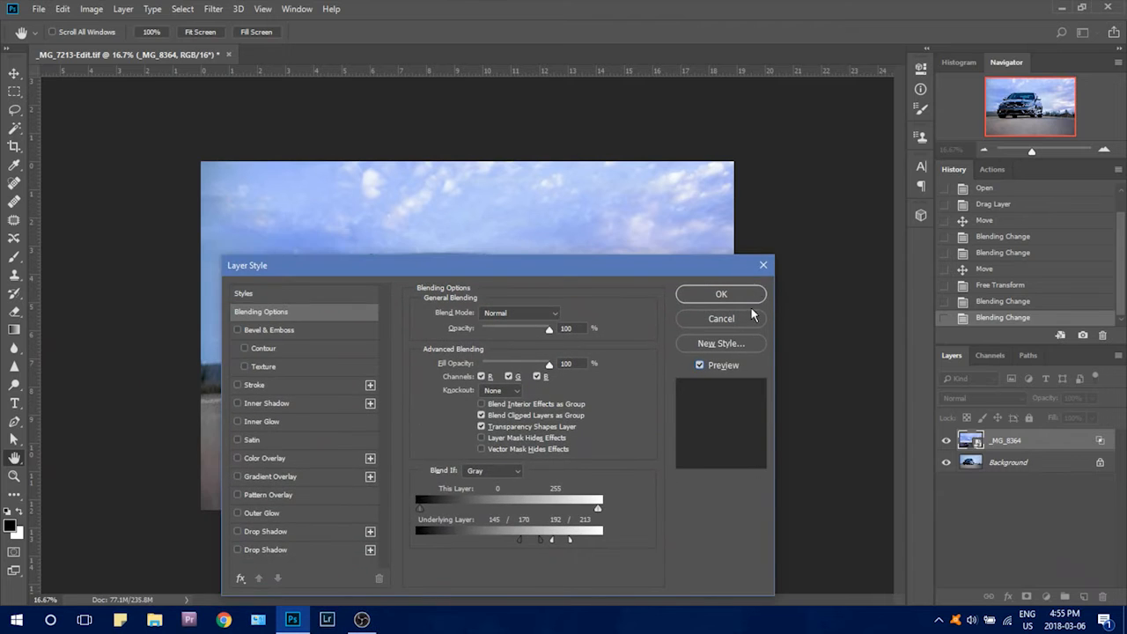
# - Apply the Blend If settings, and examine the car's edges, the sky and the treeline up close in the full-screen view
pyautogui.click(721, 295)
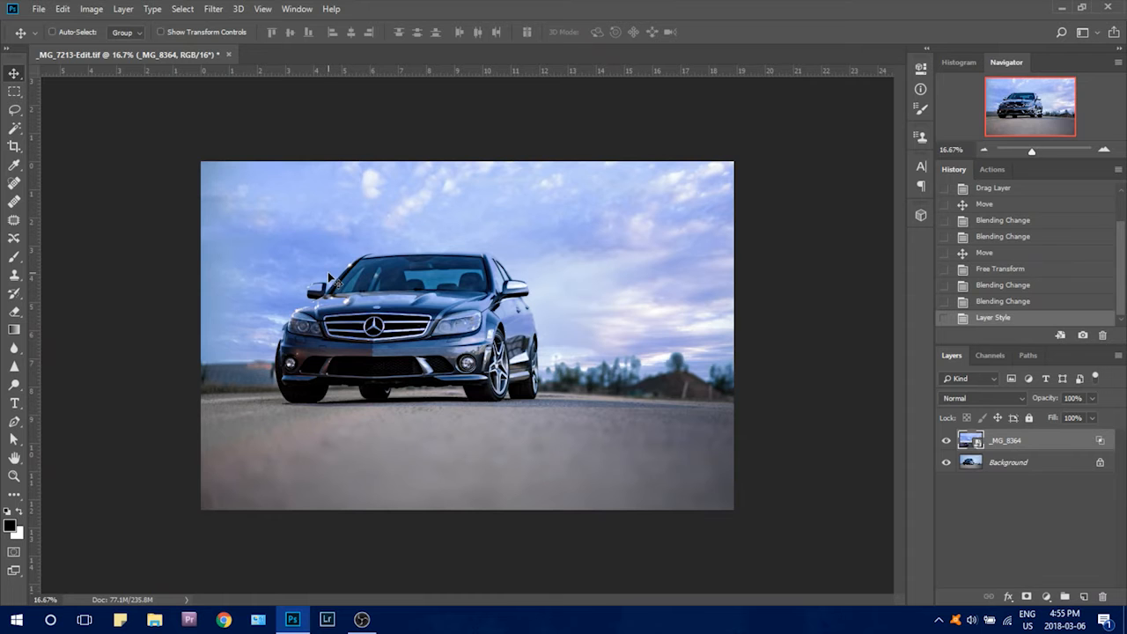
pyautogui.press('f')
pyautogui.press('z')
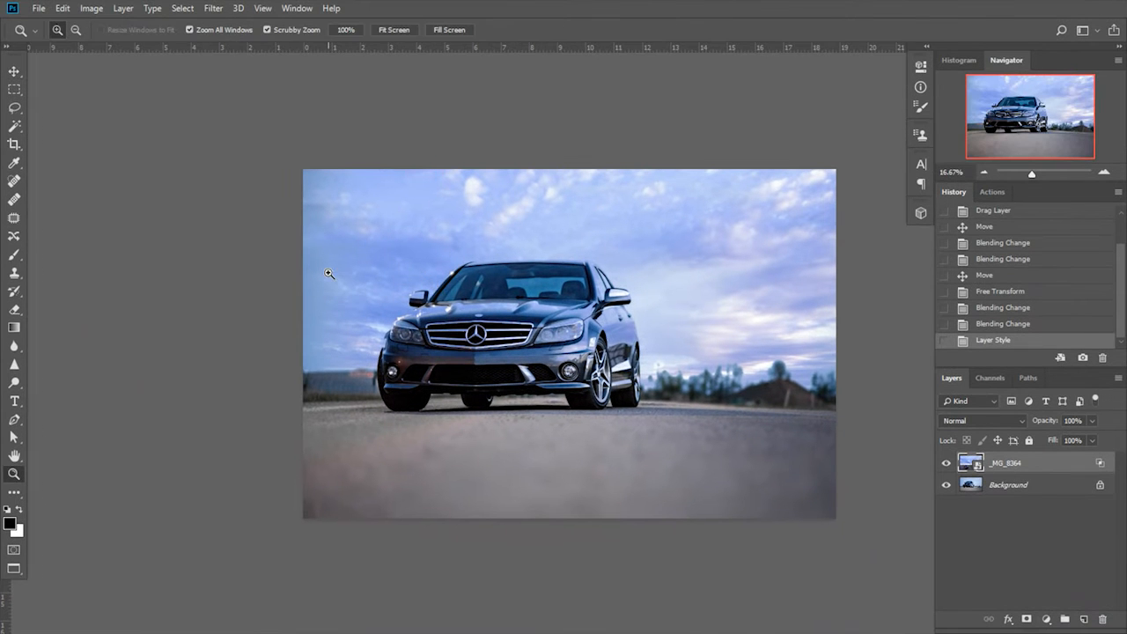
pyautogui.moveTo(586, 336); pyautogui.dragTo(624, 352)
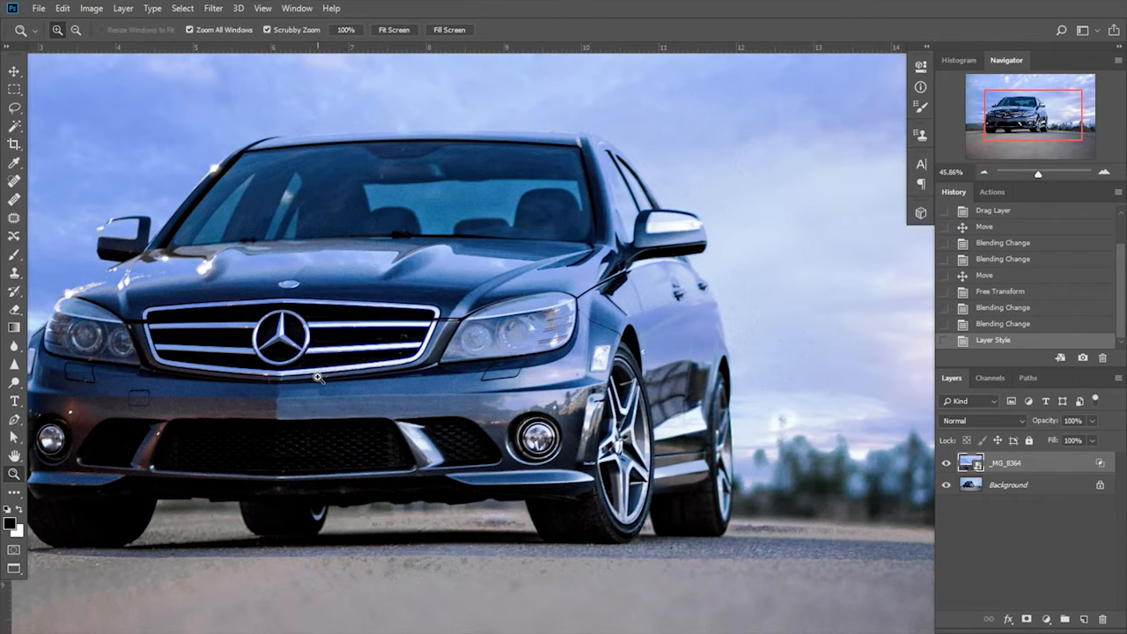
pyautogui.moveTo(283, 422); pyautogui.dragTo(618, 372)
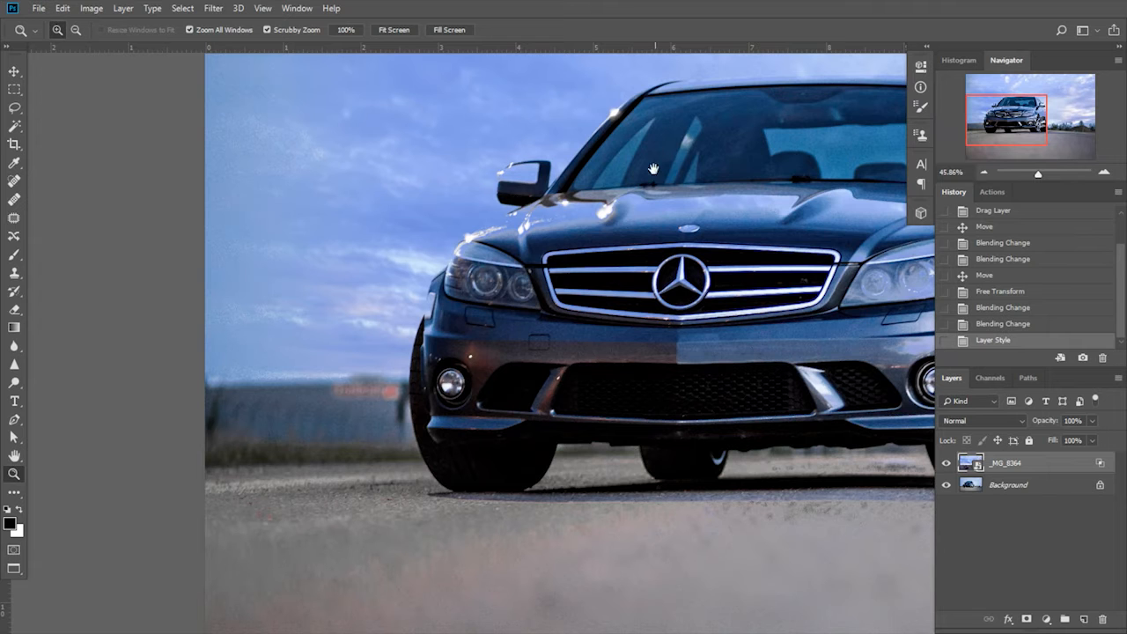
pyautogui.moveTo(760, 219); pyautogui.dragTo(397, 296)
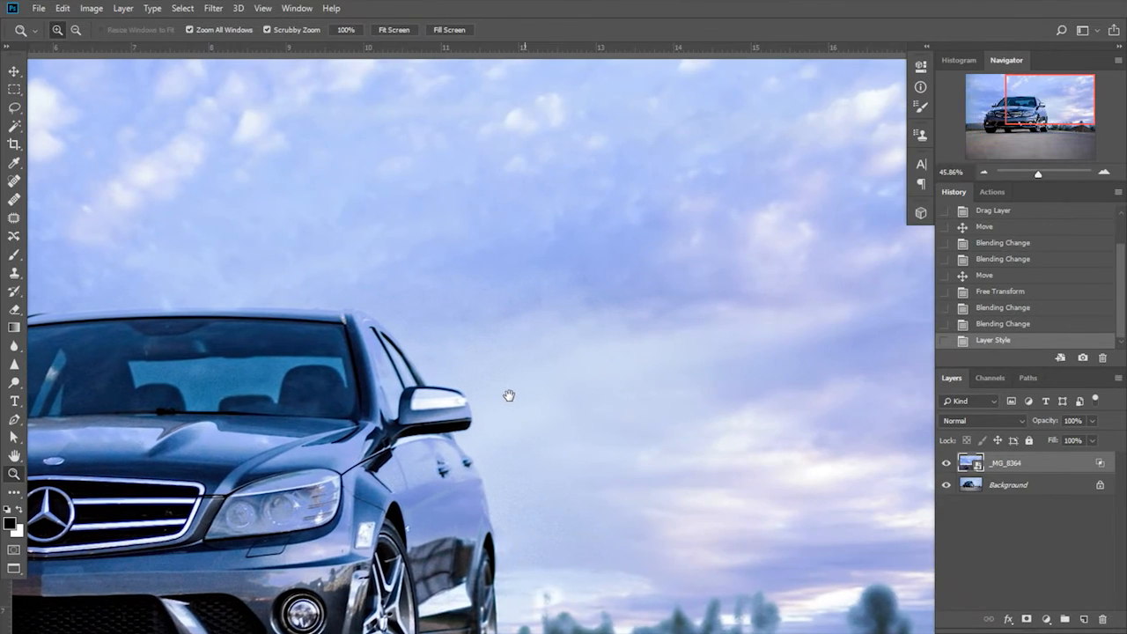
pyautogui.moveTo(565, 395); pyautogui.dragTo(601, 395)
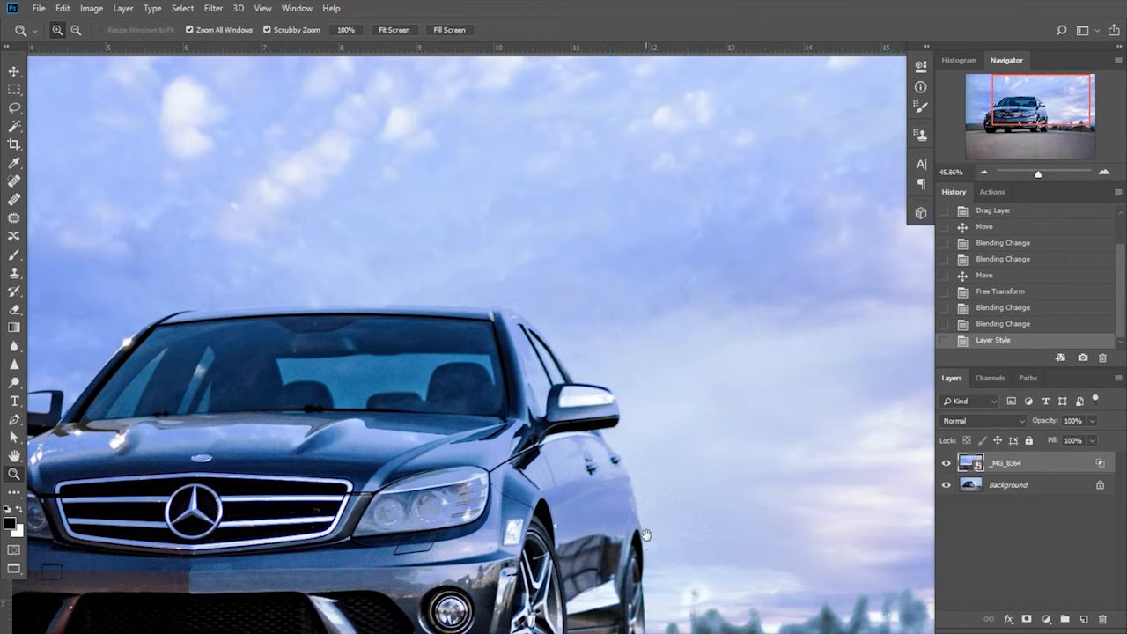
pyautogui.moveTo(665, 533); pyautogui.dragTo(294, 236)
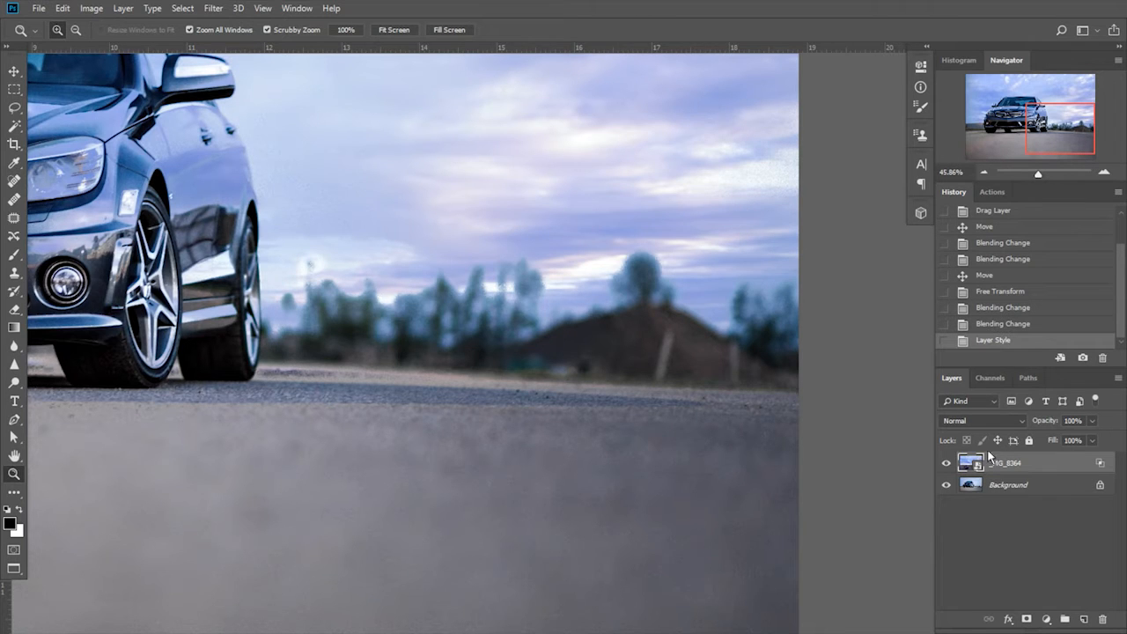
# - Add a layer mask to the _MG_8364 layer and rename the layer "sky swap"
pyautogui.click(1026, 619)
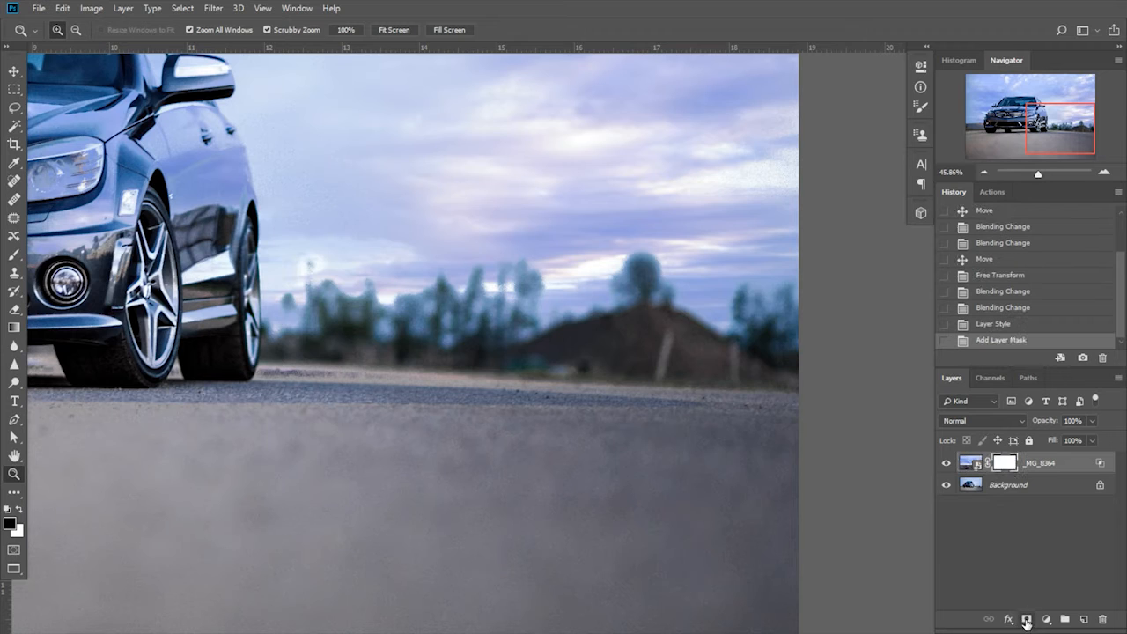
pyautogui.doubleClick(1042, 463)
pyautogui.write('sky swap')
pyautogui.press('Return')
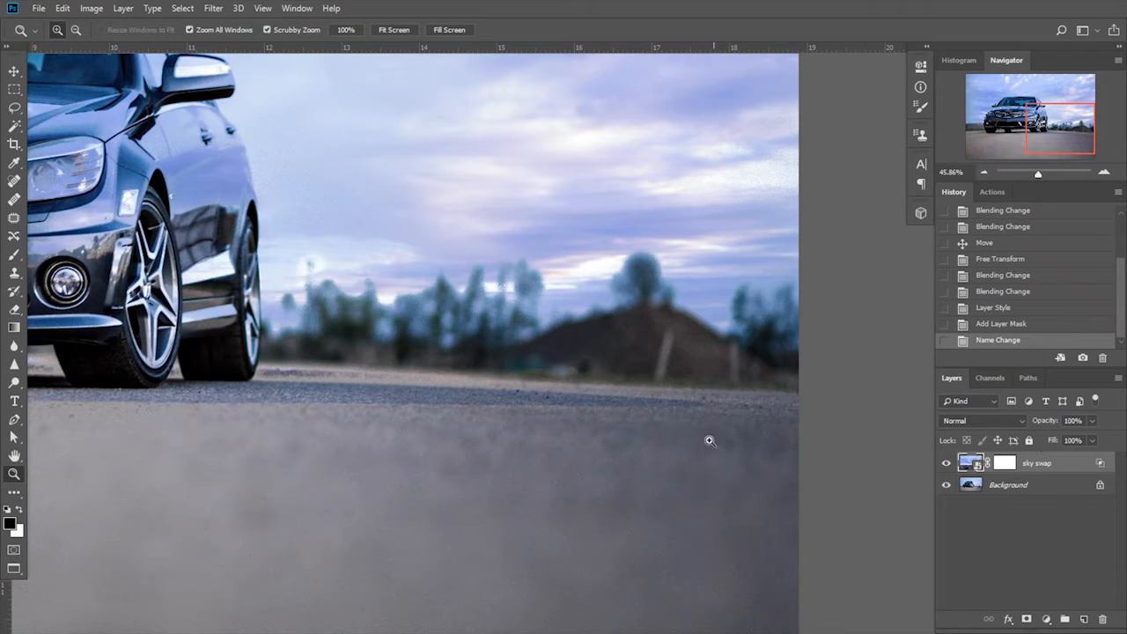
# - On the sky swap mask, paint black over the car's side panels and rear roof corner with a 190 px brush at 5% hardness
pyautogui.press('b')
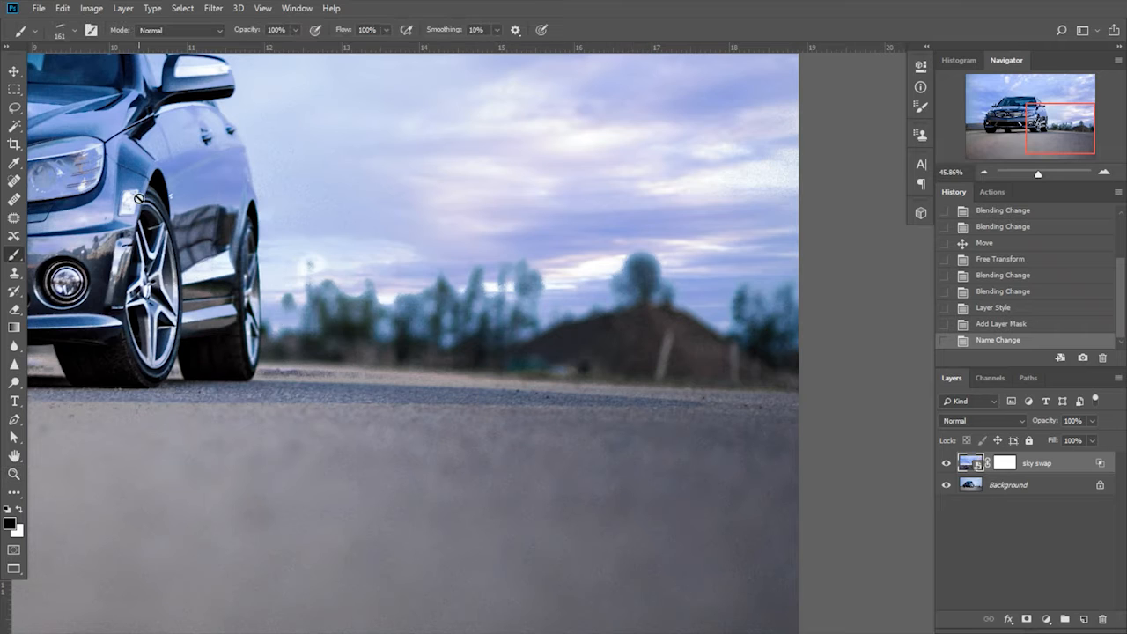
pyautogui.click(1004, 463)
pyautogui.rightClick(366, 356)
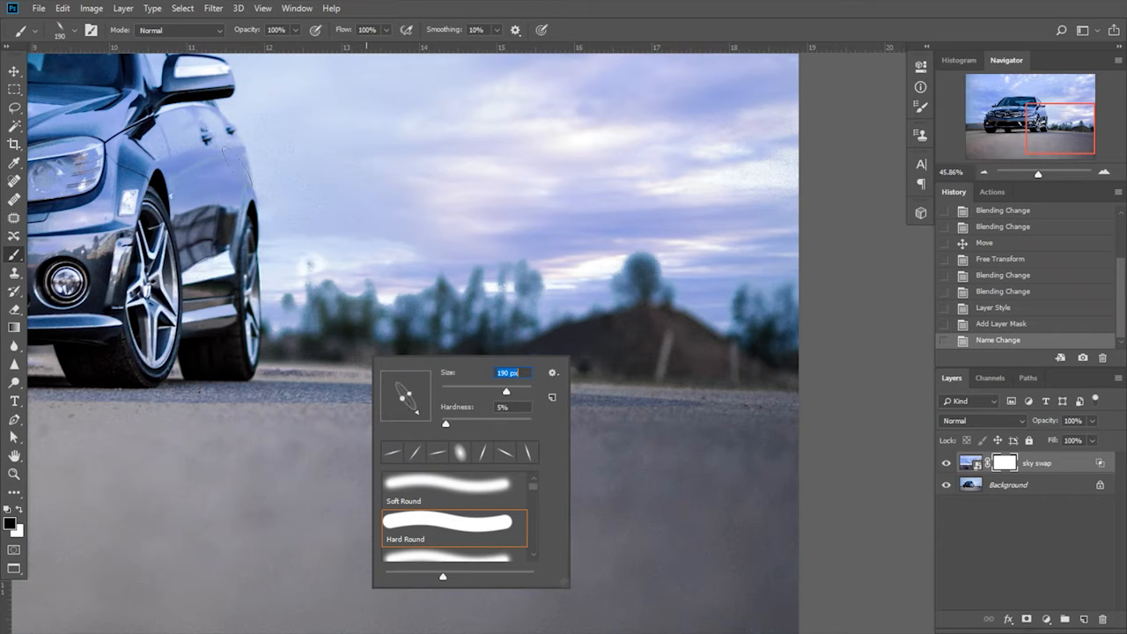
pyautogui.moveTo(444, 424); pyautogui.dragTo(446, 425)
pyautogui.moveTo(282, 238); pyautogui.dragTo(395, 388)
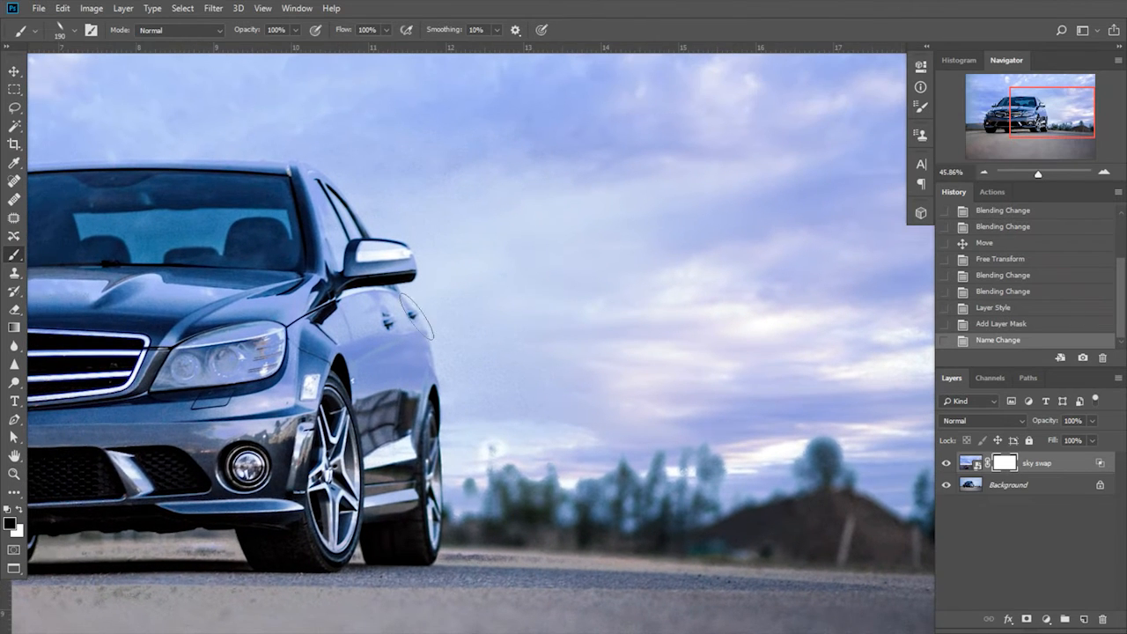
pyautogui.moveTo(310, 188); pyautogui.dragTo(296, 199)
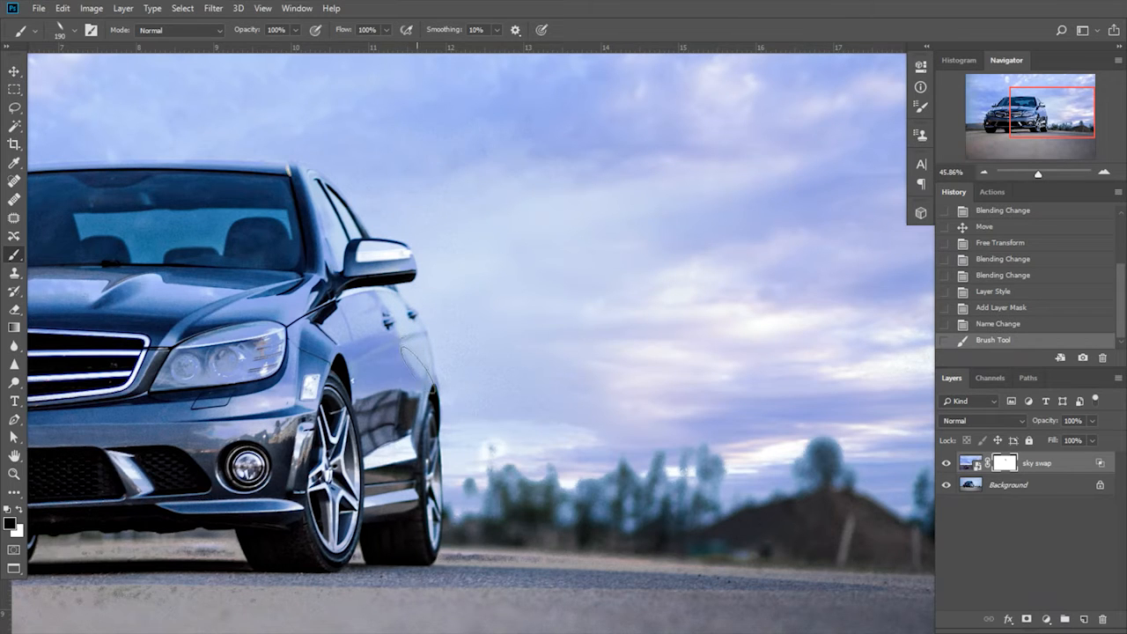
pyautogui.moveTo(421, 379)
pyautogui.mouseDown()
pyautogui.moveTo(420, 434)
pyautogui.moveTo(381, 313)
pyautogui.moveTo(378, 409)
pyautogui.moveTo(333, 317)
pyautogui.moveTo(251, 396)
pyautogui.moveTo(247, 422)
pyautogui.mouseUp()
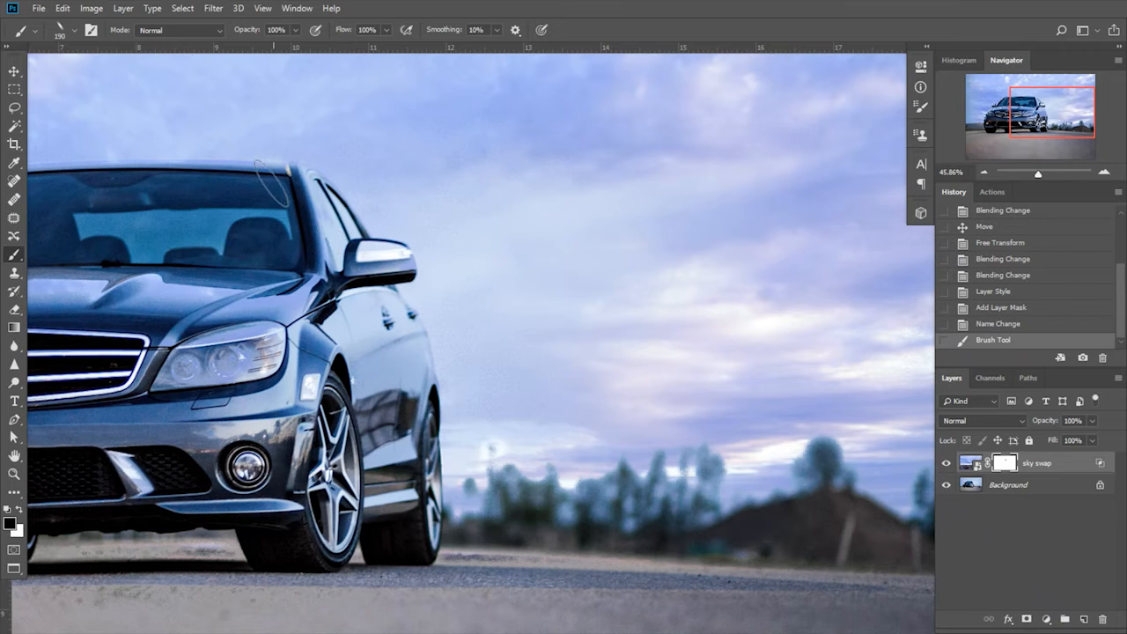
pyautogui.moveTo(244, 185); pyautogui.dragTo(236, 192)
# - At 100% zoom, paint black on the mask along the car's roof edge with a horizontal elliptical 190 px brush at 33% hardness
pyautogui.moveTo(226, 199); pyautogui.dragTo(577, 287)
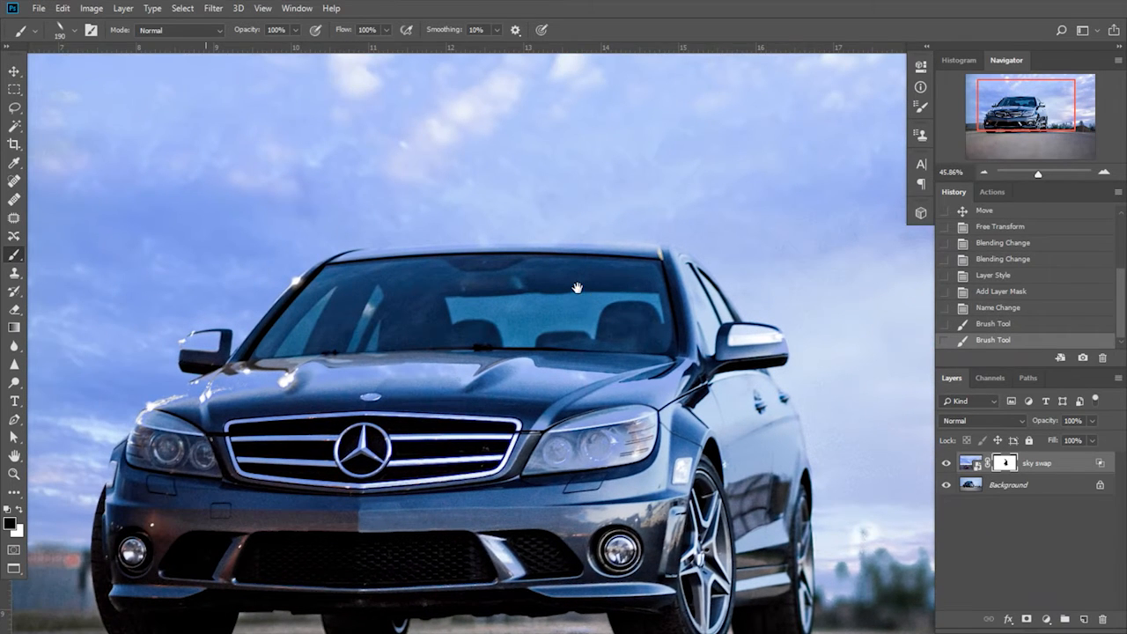
pyautogui.press('z')
pyautogui.click(345, 30)
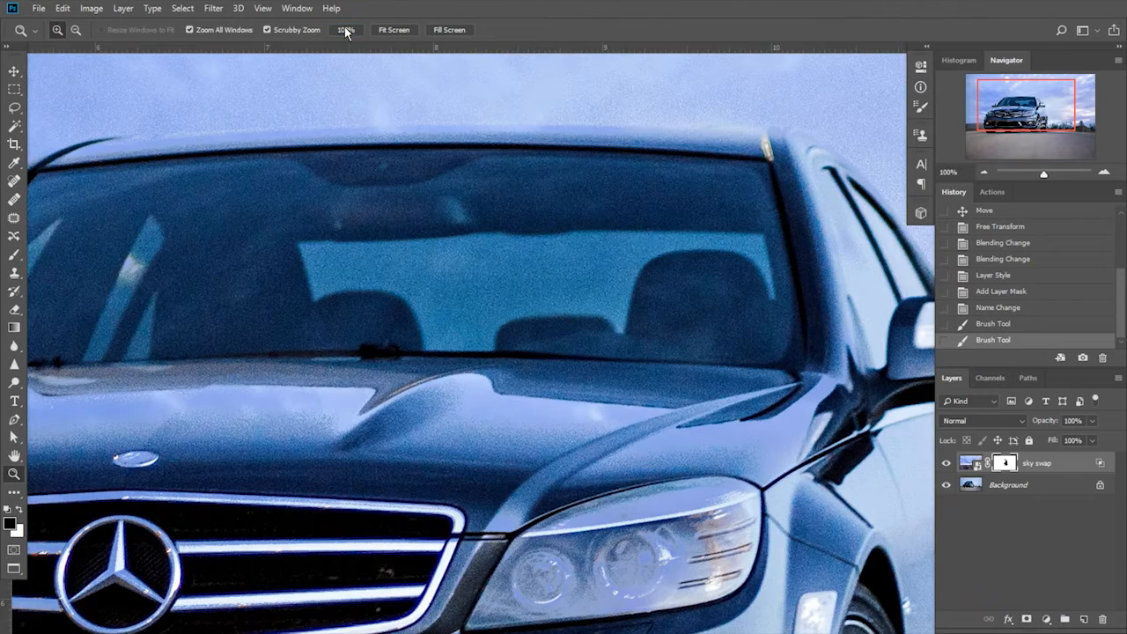
pyautogui.moveTo(629, 226); pyautogui.dragTo(656, 401)
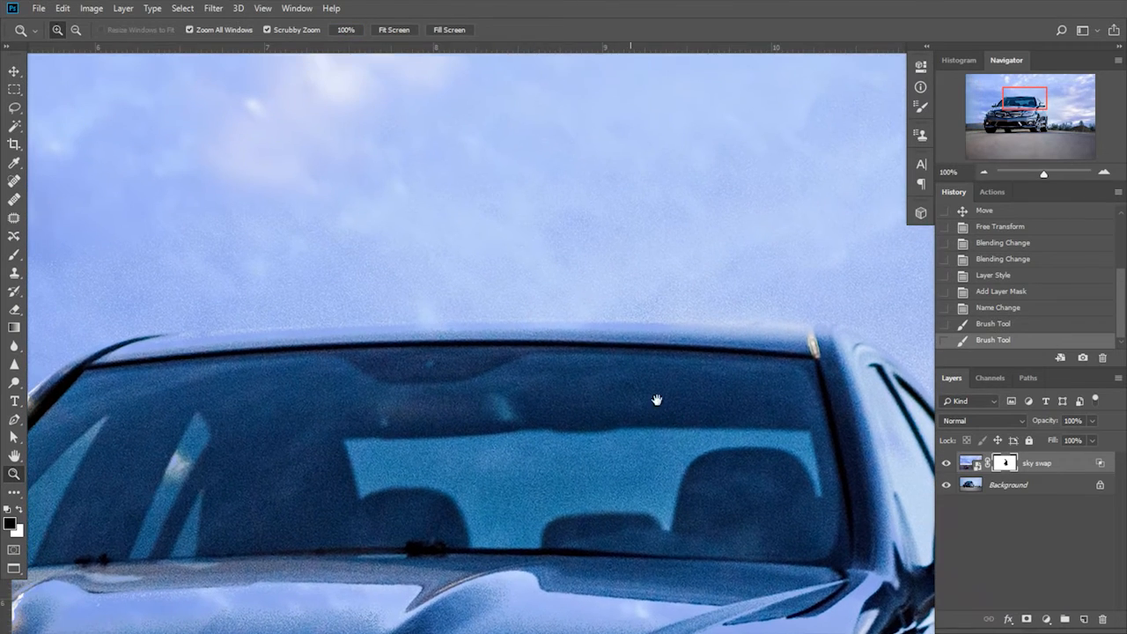
pyautogui.rightClick(595, 382)
pyautogui.click(526, 315)
pyautogui.press('b')
pyautogui.rightClick(522, 356)
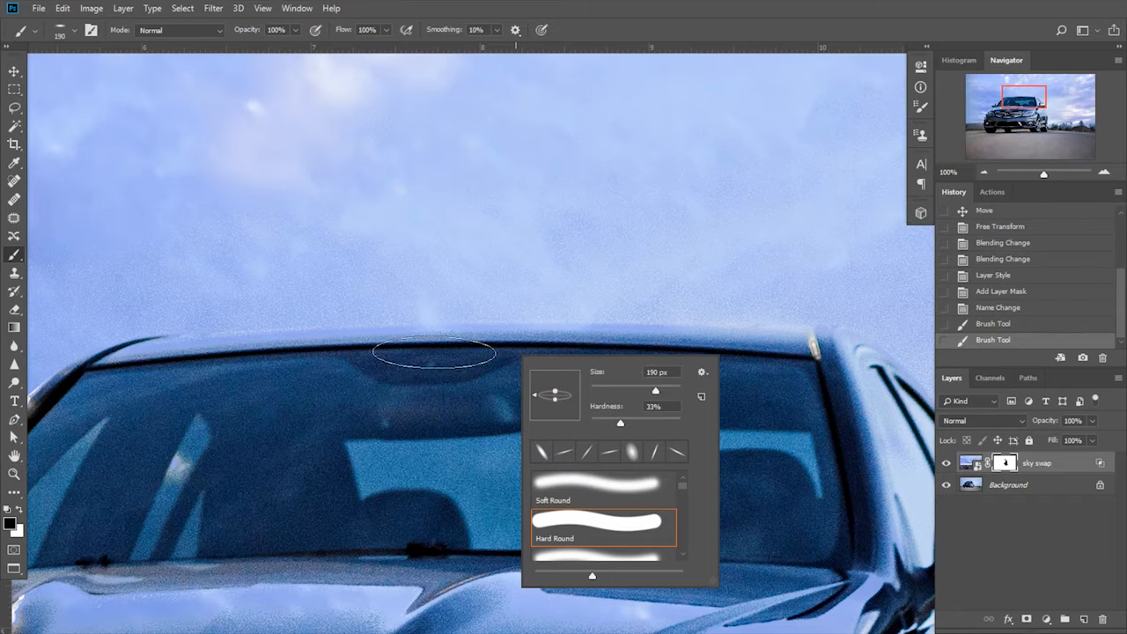
pyautogui.press('Return')
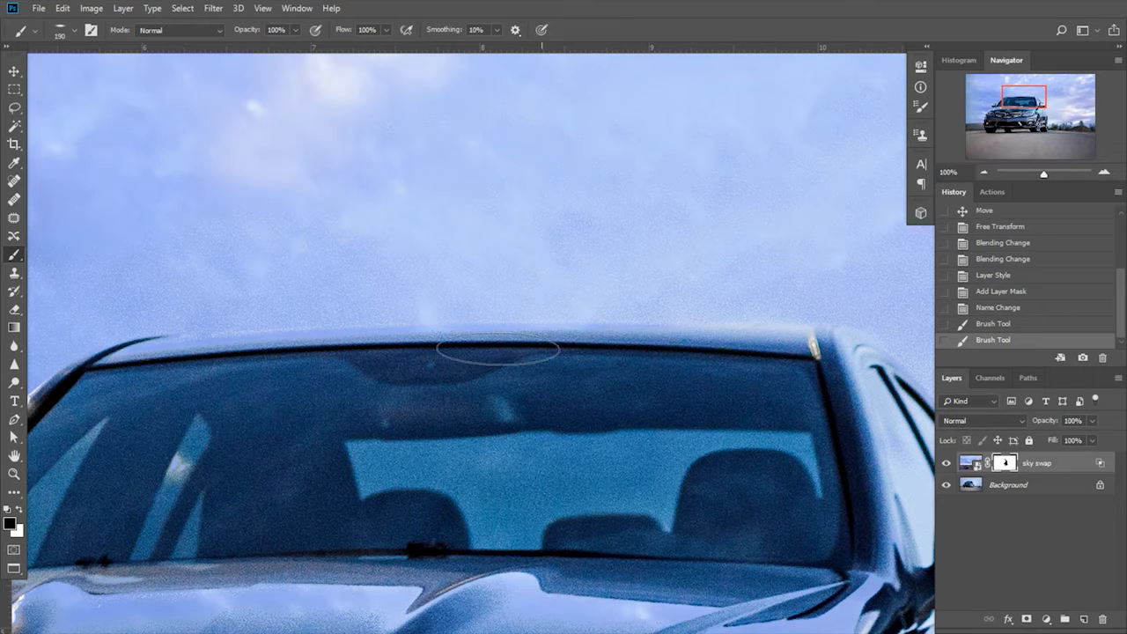
pyautogui.moveTo(364, 348); pyautogui.dragTo(273, 352)
pyautogui.moveTo(338, 396)
pyautogui.mouseDown()
pyautogui.moveTo(651, 375)
pyautogui.moveTo(811, 379)
pyautogui.mouseUp()
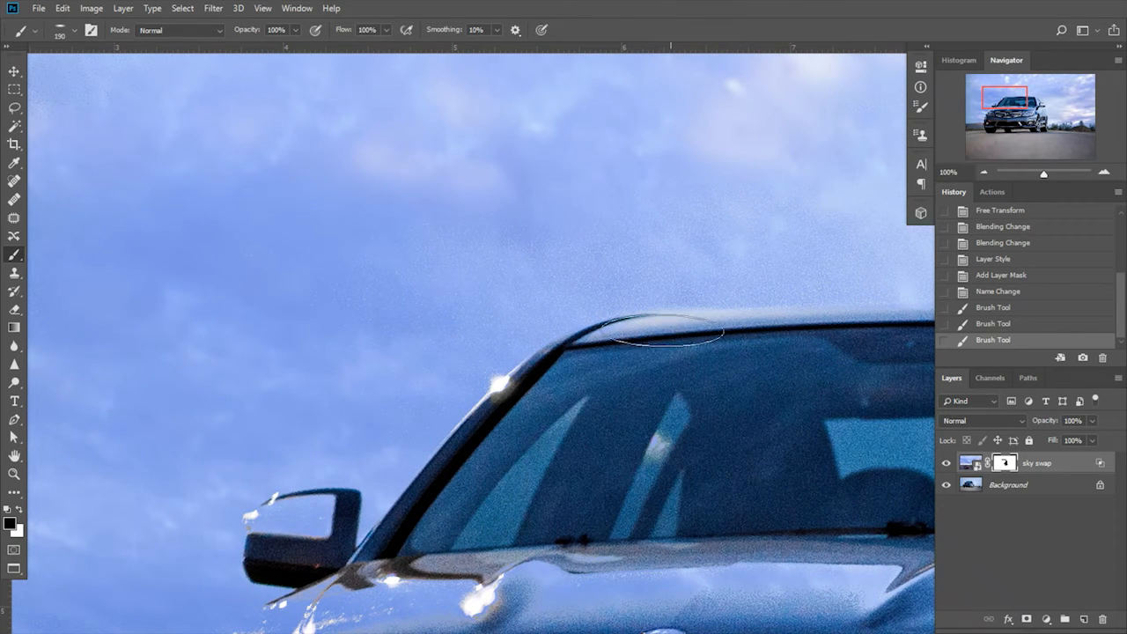
pyautogui.moveTo(579, 361)
pyautogui.mouseDown()
pyautogui.moveTo(561, 391)
pyautogui.moveTo(622, 335)
pyautogui.mouseUp()
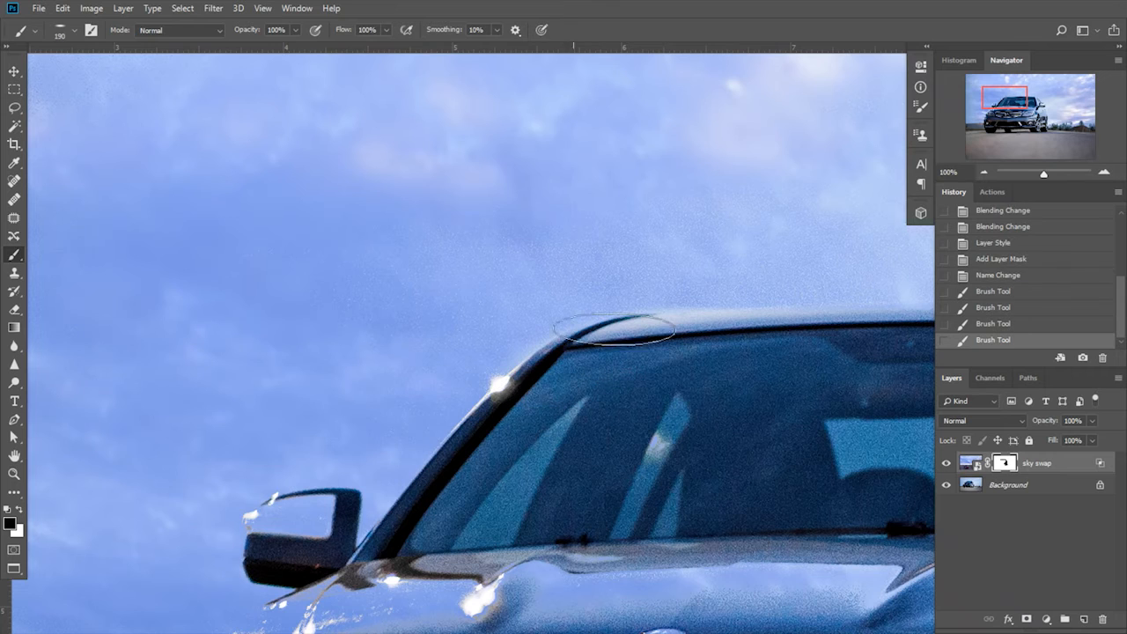
# - Paint white on the mask to restore the new sky just outside the windshield pillar
pyautogui.press('x')
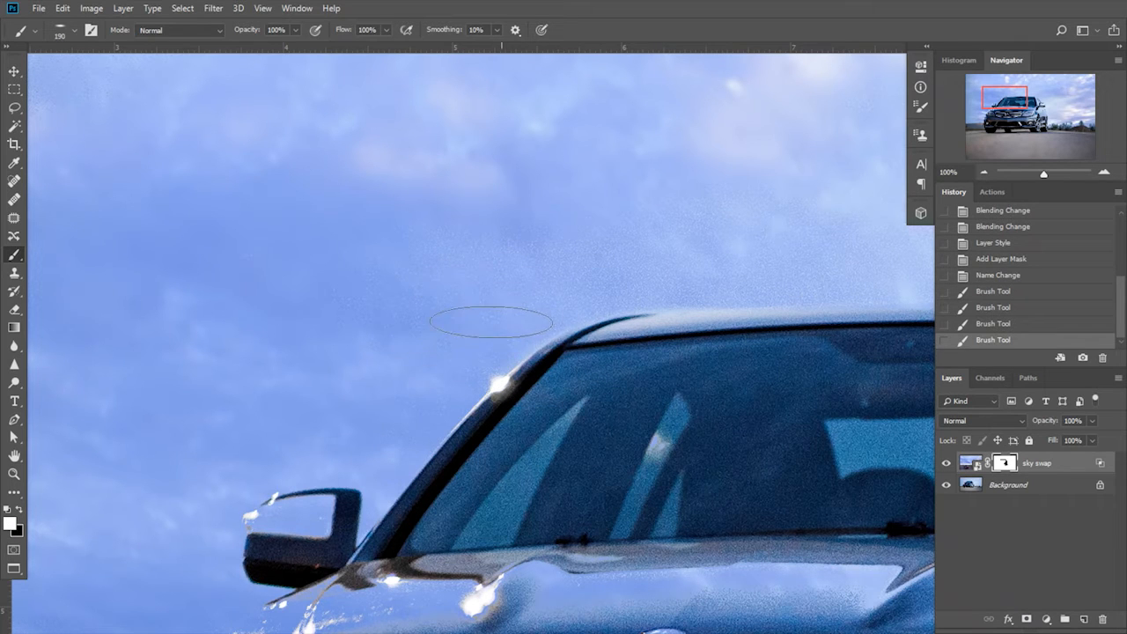
pyautogui.moveTo(492, 312); pyautogui.dragTo(393, 367)
pyautogui.moveTo(385, 414)
pyautogui.mouseDown()
pyautogui.moveTo(417, 262)
pyautogui.moveTo(438, 223)
pyautogui.mouseUp()
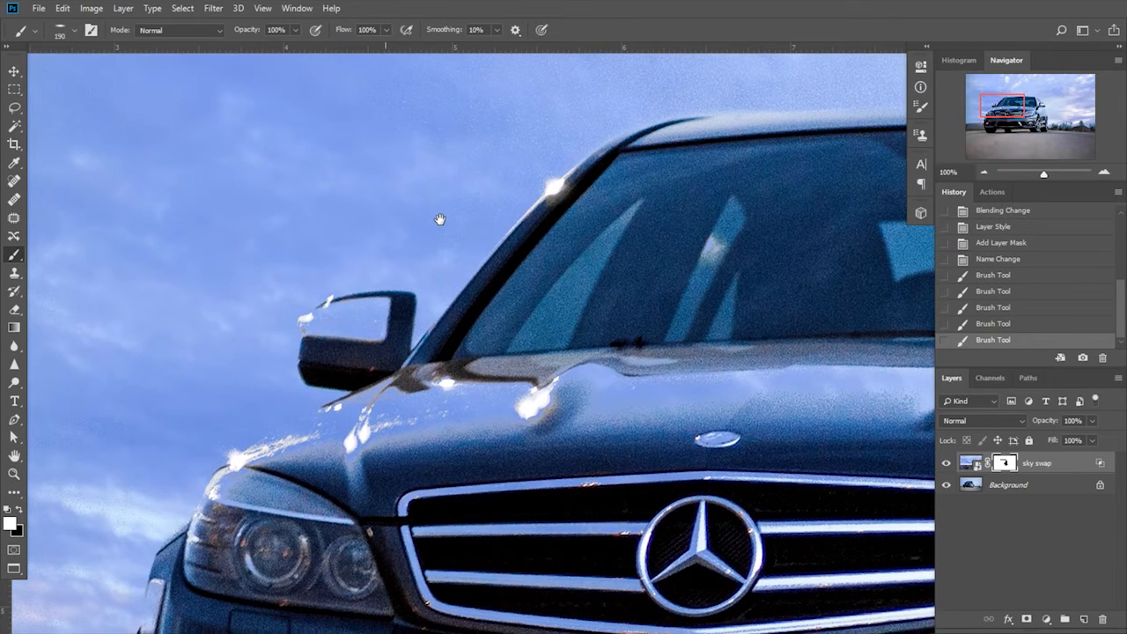
# - Switch back to black and paint on the mask across the hood to remove the sky overlay from it
pyautogui.press('x')
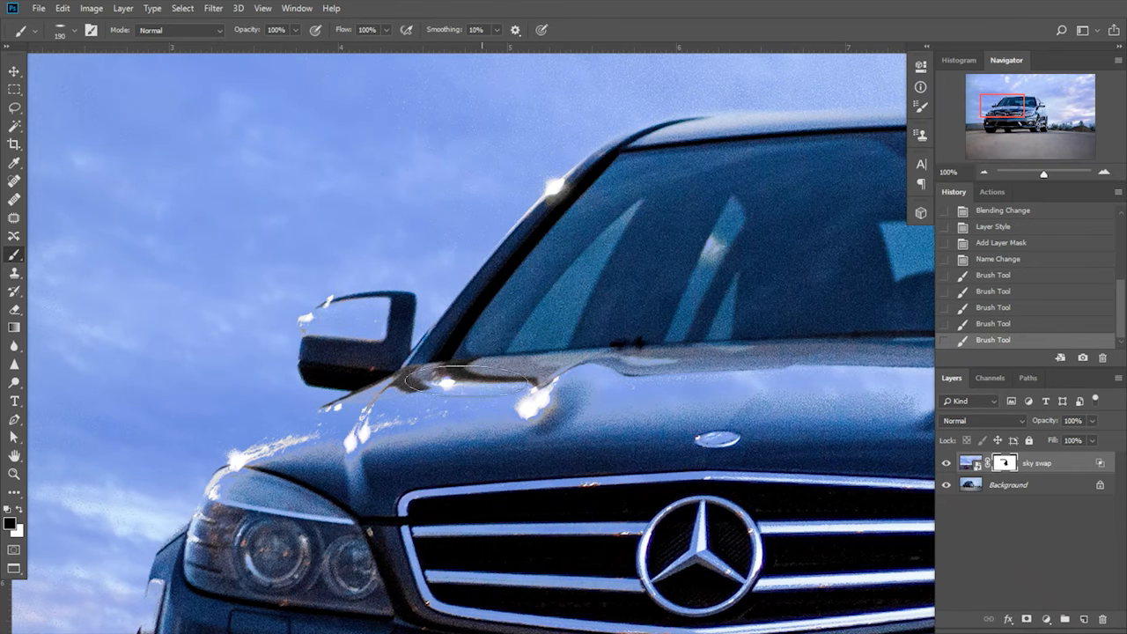
pyautogui.moveTo(528, 370)
pyautogui.mouseDown()
pyautogui.moveTo(590, 372)
pyautogui.moveTo(636, 484)
pyautogui.moveTo(710, 416)
pyautogui.moveTo(759, 393)
pyautogui.mouseUp()
pyautogui.moveTo(747, 444)
pyautogui.mouseDown()
pyautogui.moveTo(651, 473)
pyautogui.moveTo(482, 488)
pyautogui.mouseUp()
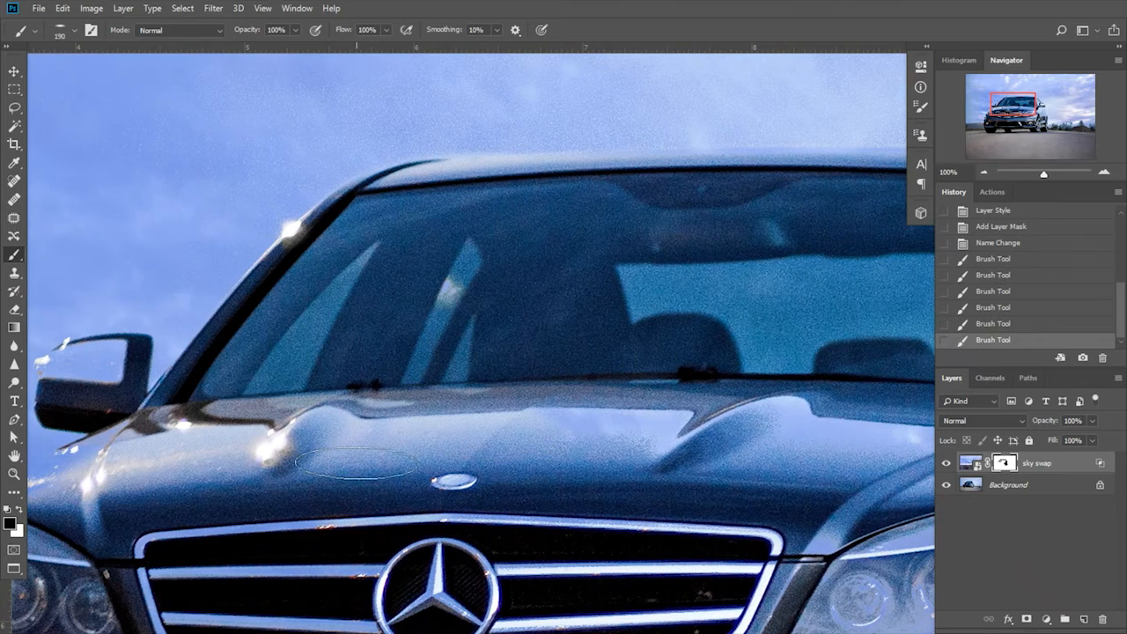
pyautogui.moveTo(577, 395)
pyautogui.mouseDown()
pyautogui.moveTo(676, 382)
pyautogui.moveTo(745, 482)
pyautogui.moveTo(795, 435)
pyautogui.moveTo(839, 469)
pyautogui.mouseUp()
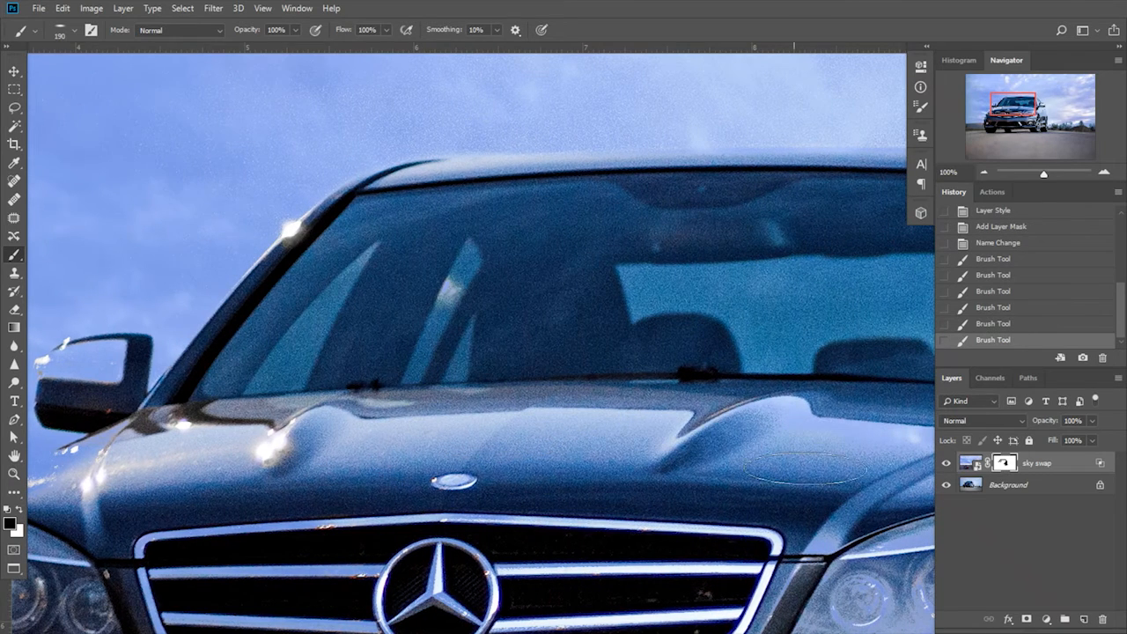
pyautogui.moveTo(804, 532); pyautogui.dragTo(531, 457)
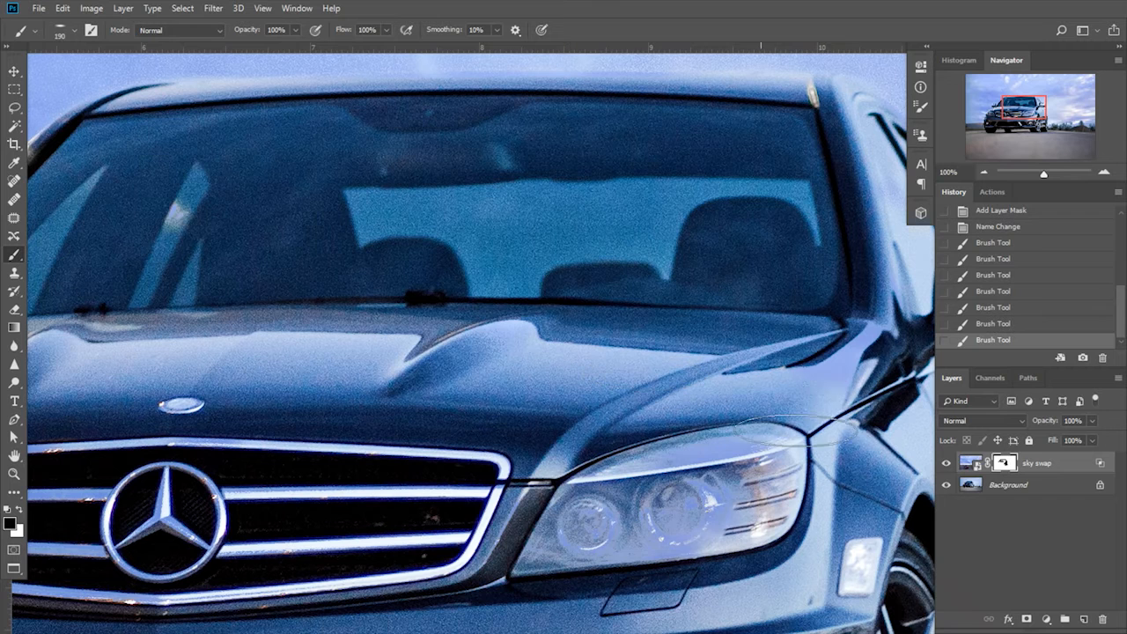
# - Paint black on the mask over the headlights, grille and front bumper to bring back the original car
pyautogui.moveTo(842, 434)
pyautogui.mouseDown()
pyautogui.moveTo(847, 483)
pyautogui.moveTo(613, 572)
pyautogui.moveTo(584, 446)
pyautogui.moveTo(471, 435)
pyautogui.moveTo(391, 581)
pyautogui.moveTo(255, 568)
pyautogui.moveTo(247, 506)
pyautogui.mouseUp()
pyautogui.press('space')
pyautogui.moveTo(388, 528); pyautogui.dragTo(636, 365)
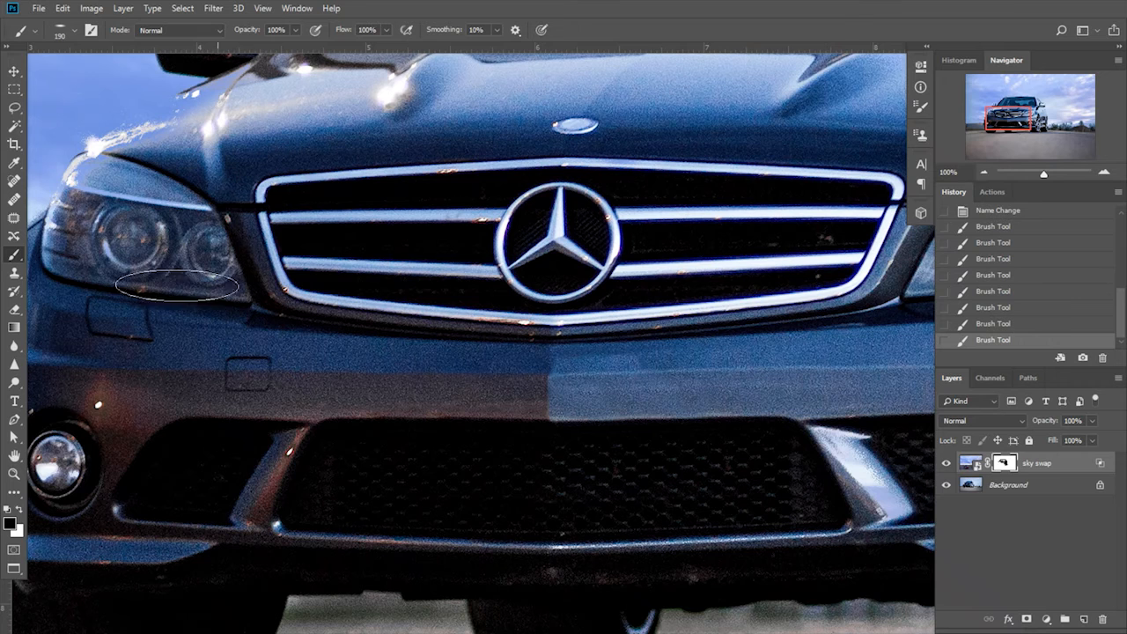
pyautogui.press('space')
pyautogui.moveTo(160, 233); pyautogui.dragTo(615, 261)
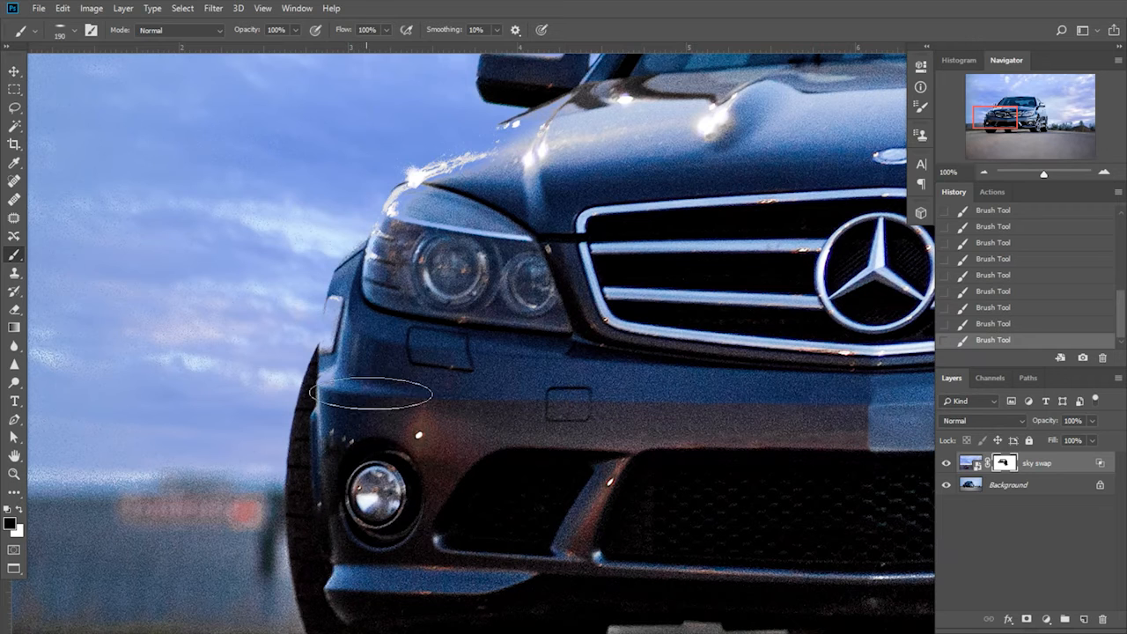
# - Angle the brush tip diagonally, and paint black on the mask over the hood's outer edge, side mirror and headlight edge
pyautogui.moveTo(506, 195); pyautogui.dragTo(523, 464)
pyautogui.rightClick(523, 464)
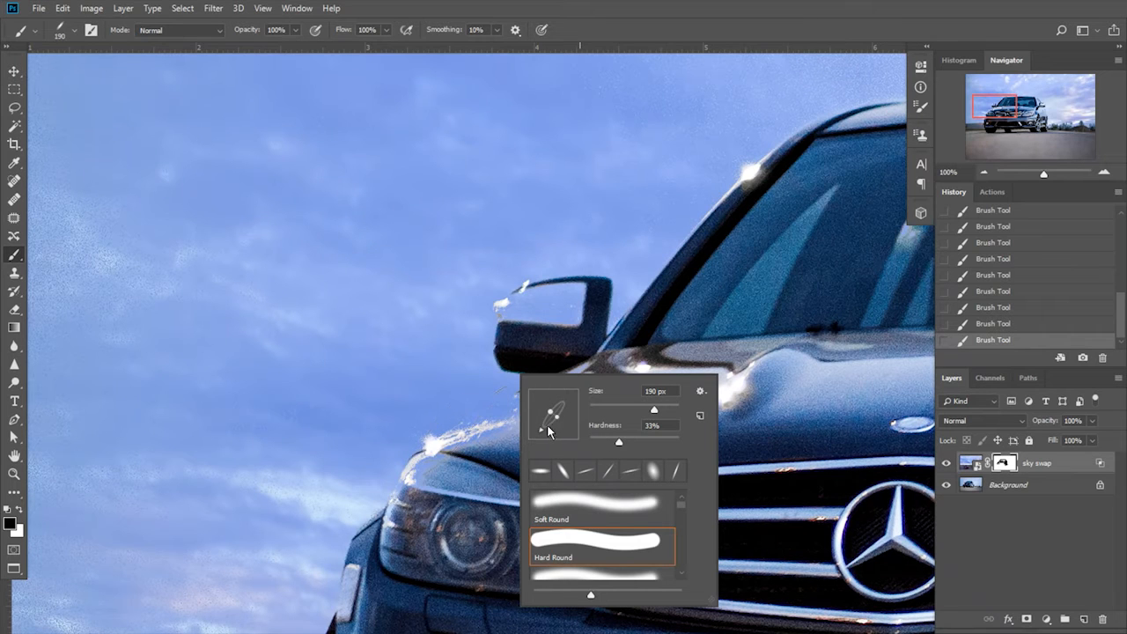
pyautogui.press('Return')
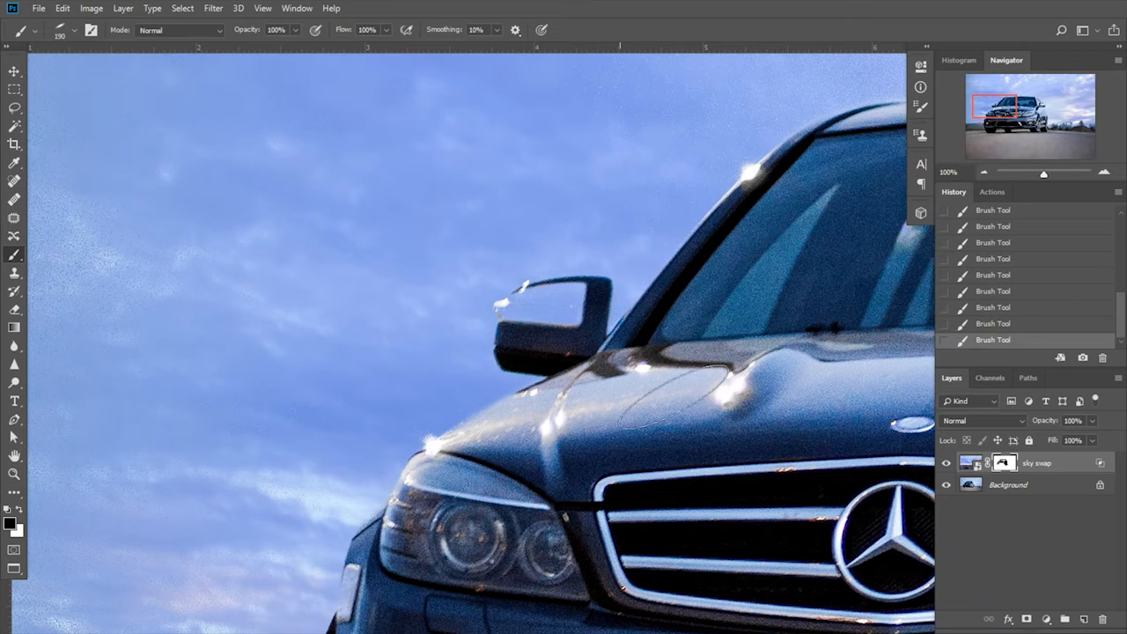
pyautogui.moveTo(543, 328)
pyautogui.mouseDown()
pyautogui.moveTo(539, 289)
pyautogui.moveTo(561, 294)
pyautogui.moveTo(547, 287)
pyautogui.moveTo(534, 309)
pyautogui.moveTo(553, 302)
pyautogui.moveTo(522, 337)
pyautogui.moveTo(563, 361)
pyautogui.moveTo(548, 358)
pyautogui.moveTo(557, 304)
pyautogui.moveTo(544, 296)
pyautogui.moveTo(562, 340)
pyautogui.mouseUp()
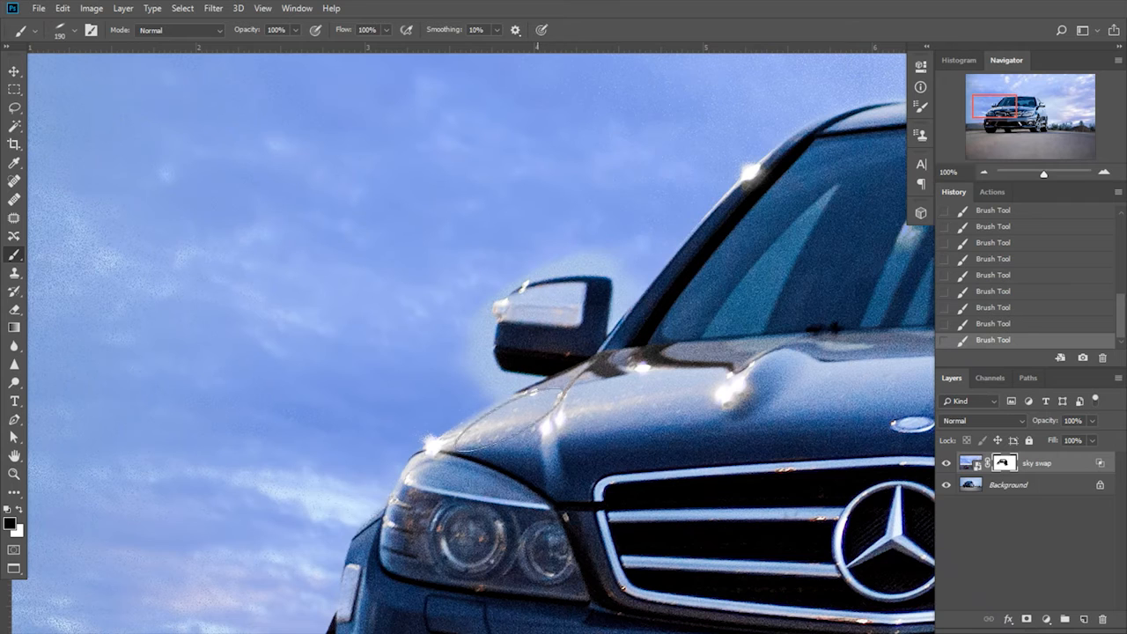
pyautogui.moveTo(439, 458); pyautogui.dragTo(412, 499)
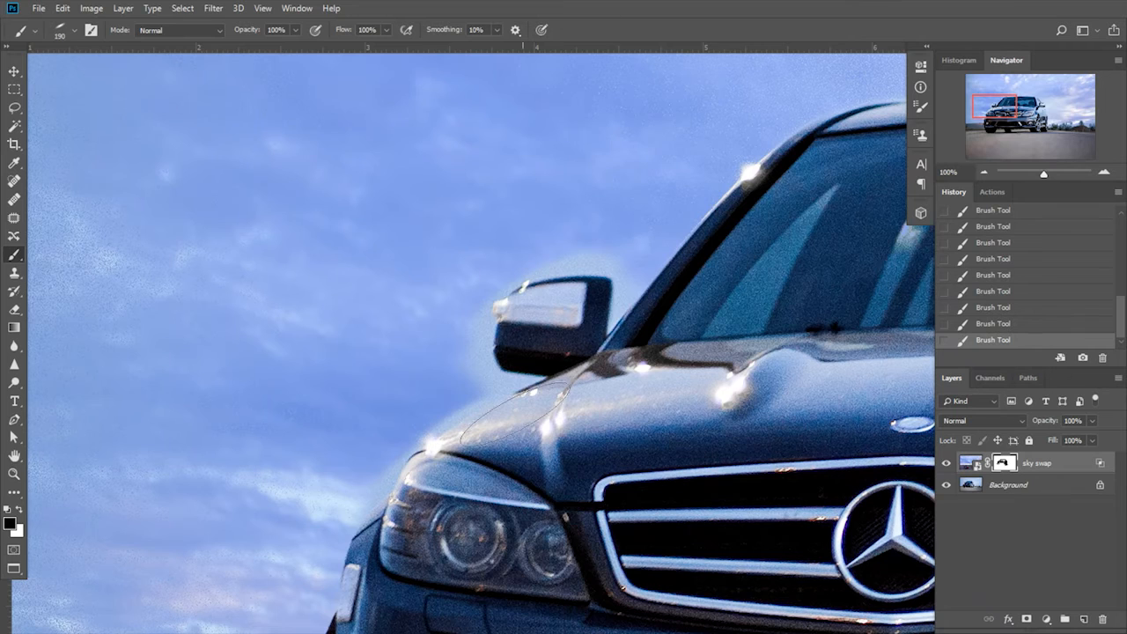
# - Flatten the brush tip angle and paint white on the mask to restore the new sky along the hood's outer edge
pyautogui.rightClick(440, 403)
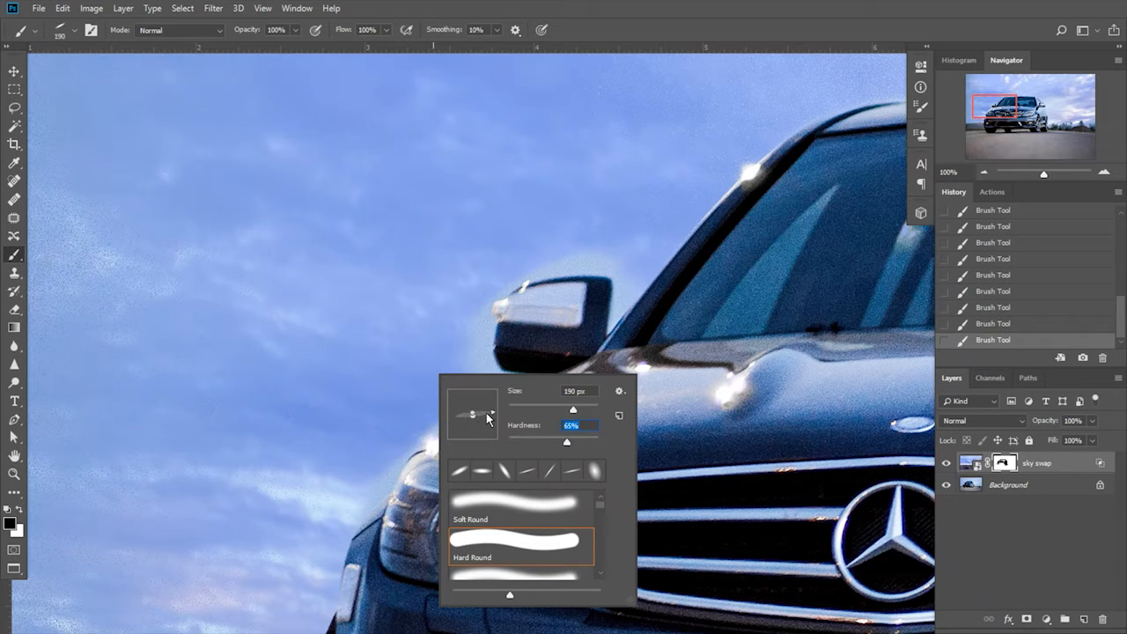
pyautogui.press('Return')
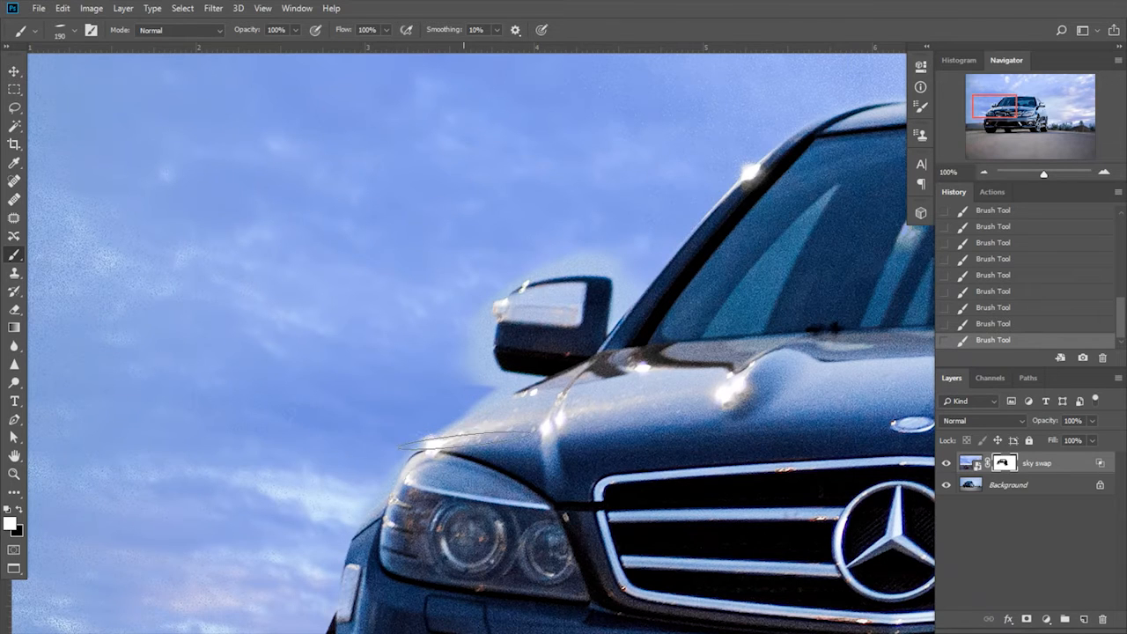
pyautogui.rightClick(401, 451)
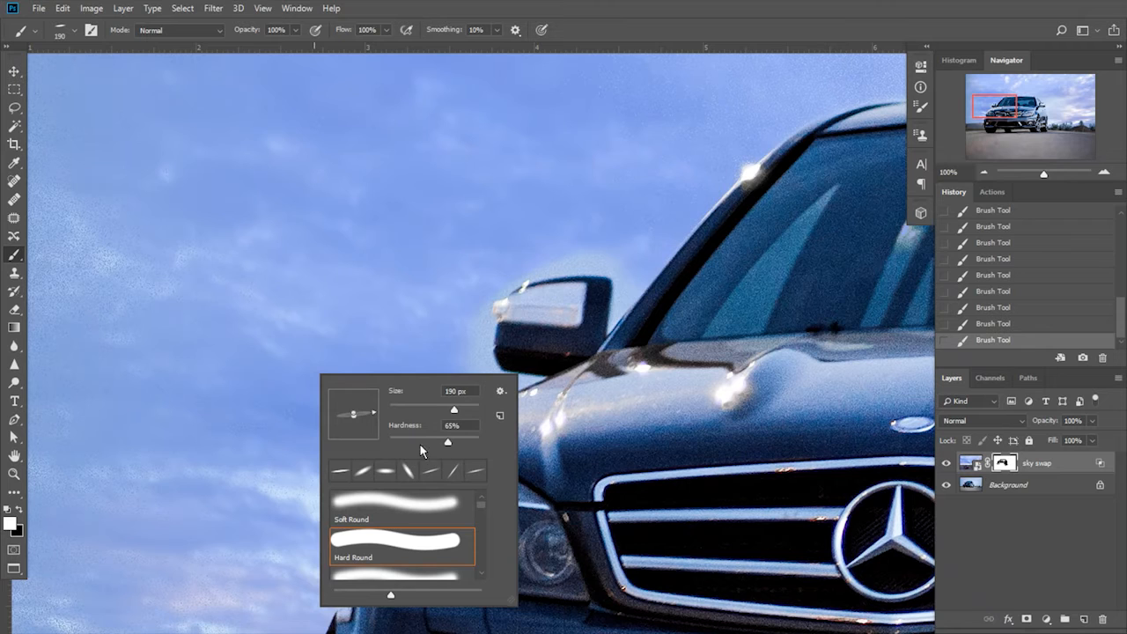
pyautogui.press('Return')
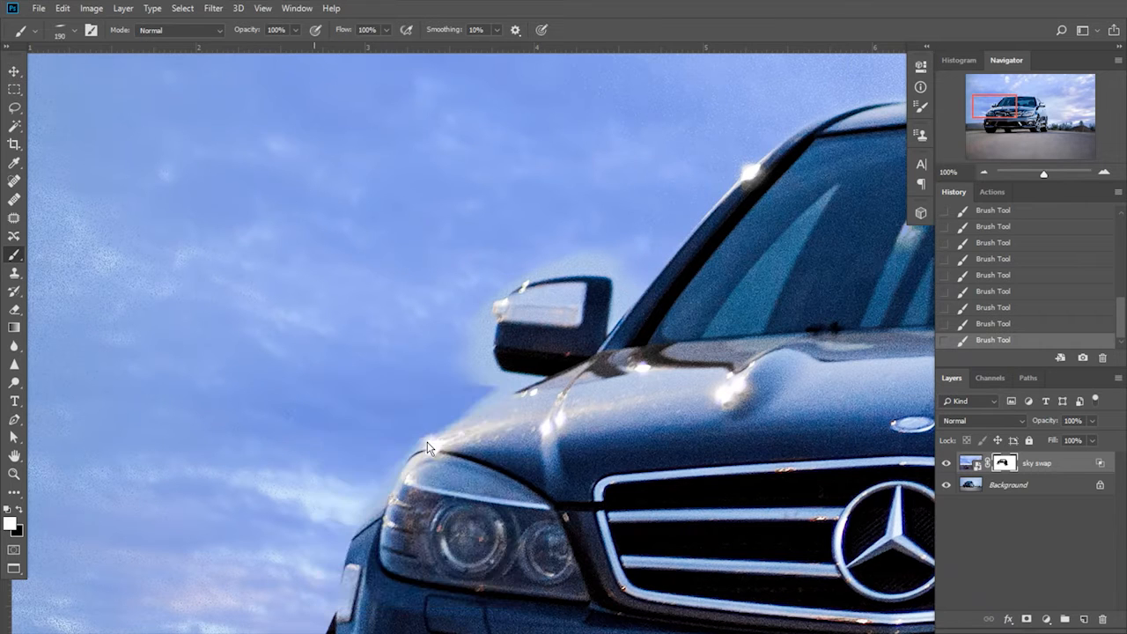
pyautogui.press('Return')
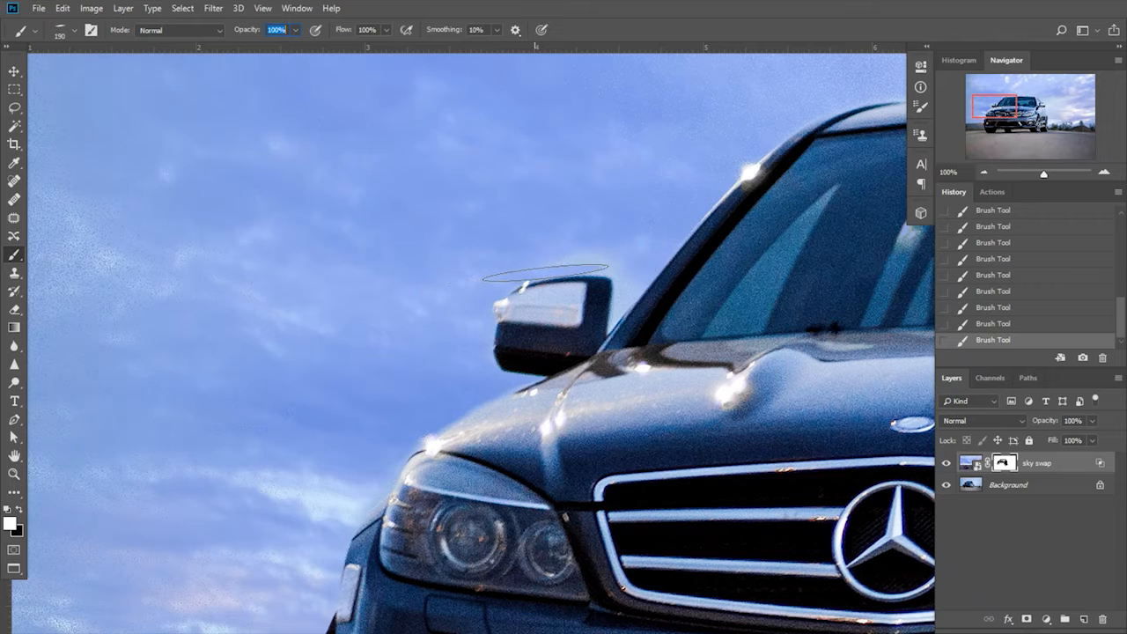
# - Reduce the brush to 111 px with 42% hardness, and paint white on the mask around the side mirror to restore the sky
pyautogui.click(555, 240)
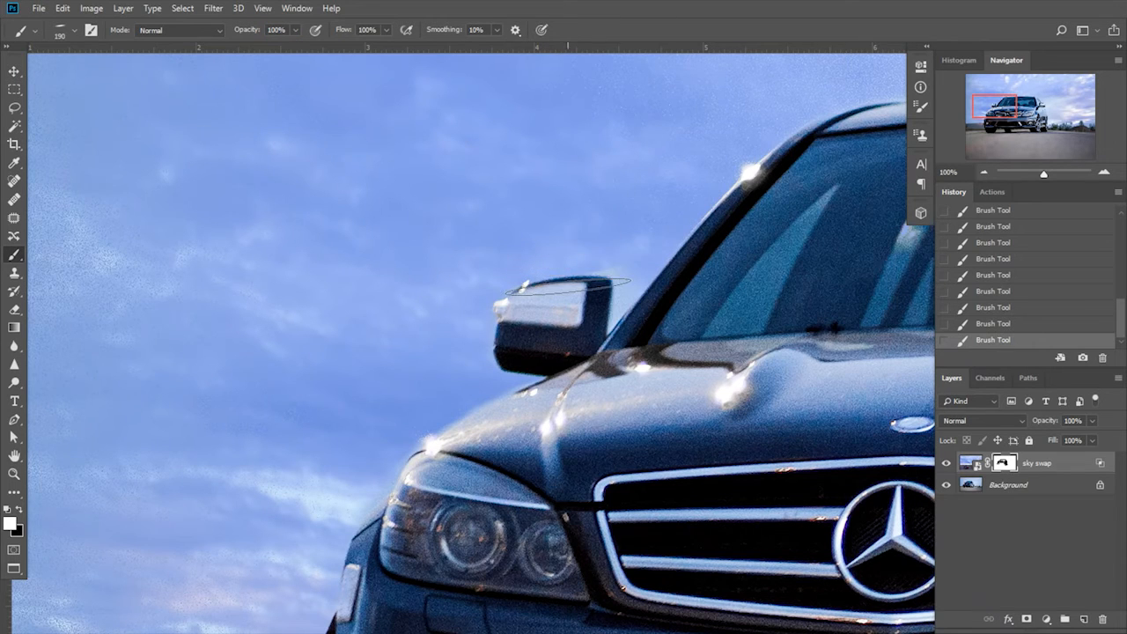
pyautogui.rightClick(621, 257)
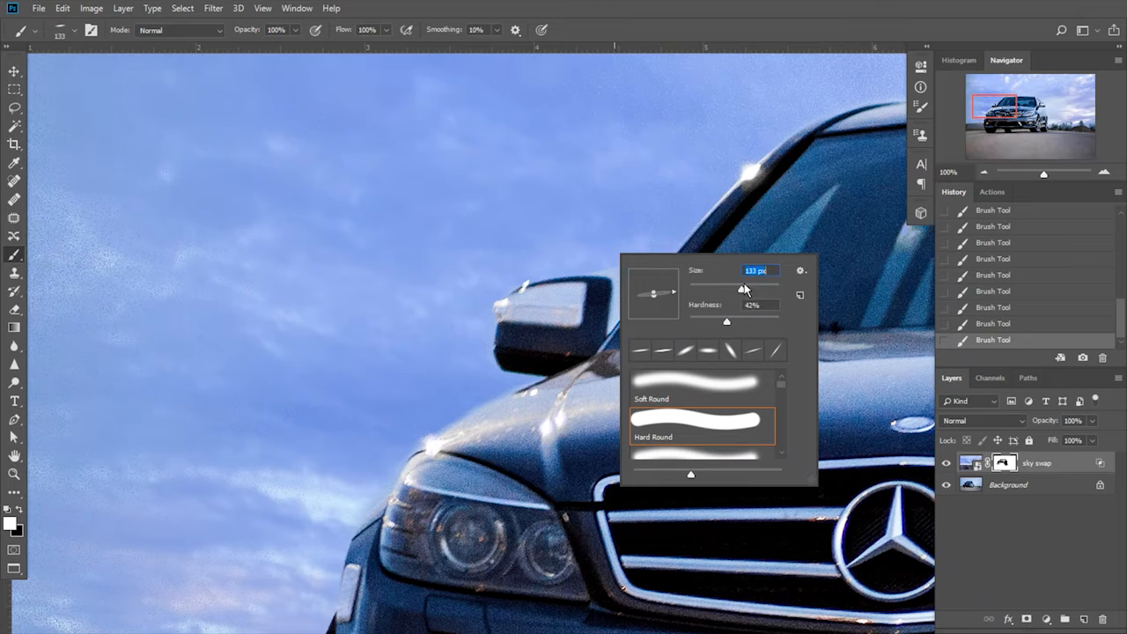
pyautogui.click(615, 266)
pyautogui.rightClick(649, 247)
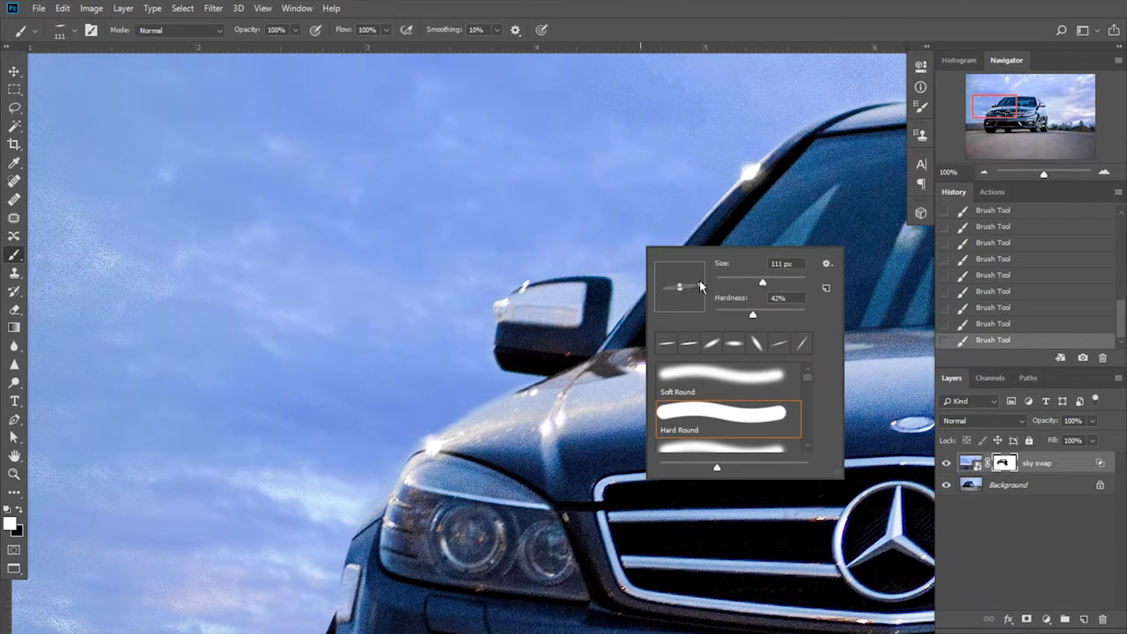
pyautogui.click(625, 304)
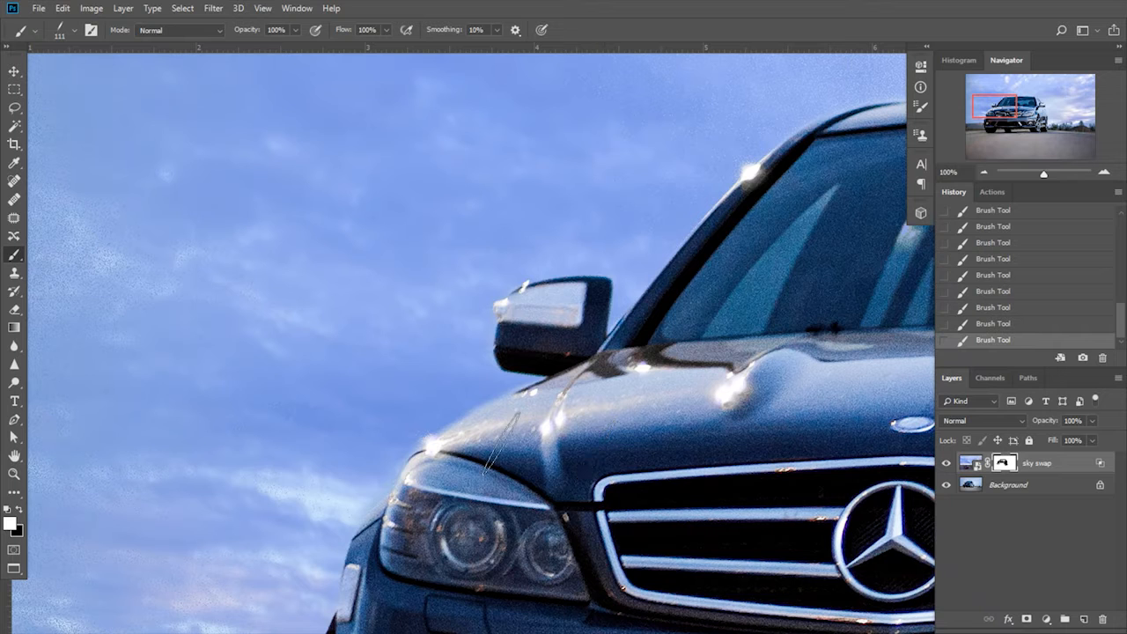
# - Tilt the brush tip, soften it to 18% hardness, and refine the mask along the headlight and hood edges
pyautogui.scroll(3, 542, 442)
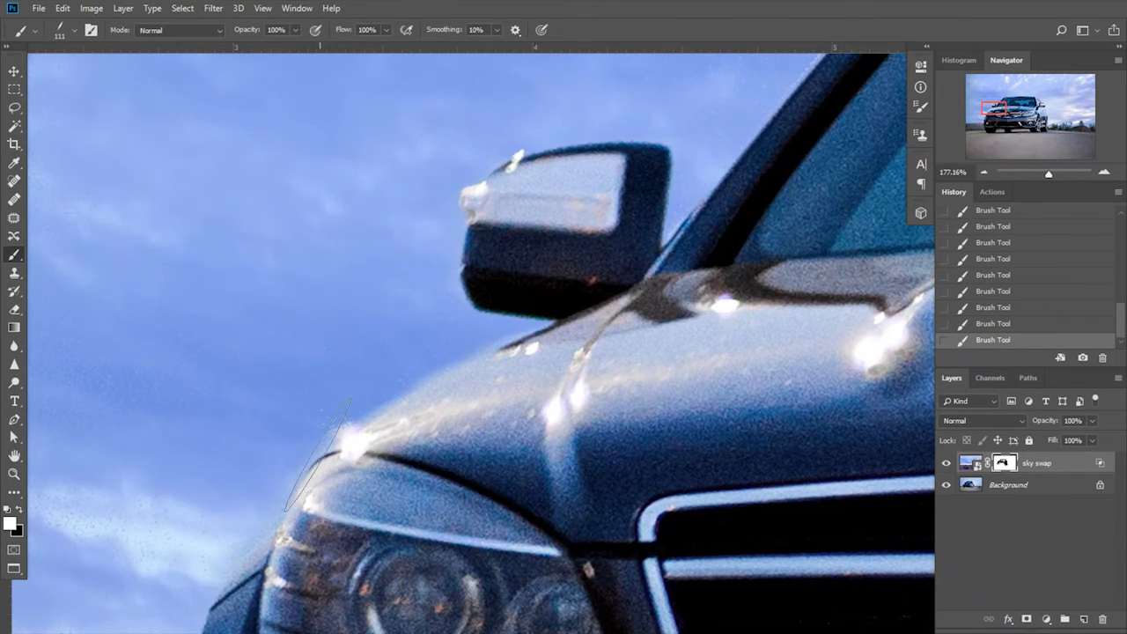
pyautogui.press('x')
pyautogui.moveTo(292, 462)
pyautogui.mouseDown()
pyautogui.moveTo(281, 481)
pyautogui.moveTo(283, 468)
pyautogui.mouseUp()
pyautogui.press('x')
pyautogui.rightClick(294, 377)
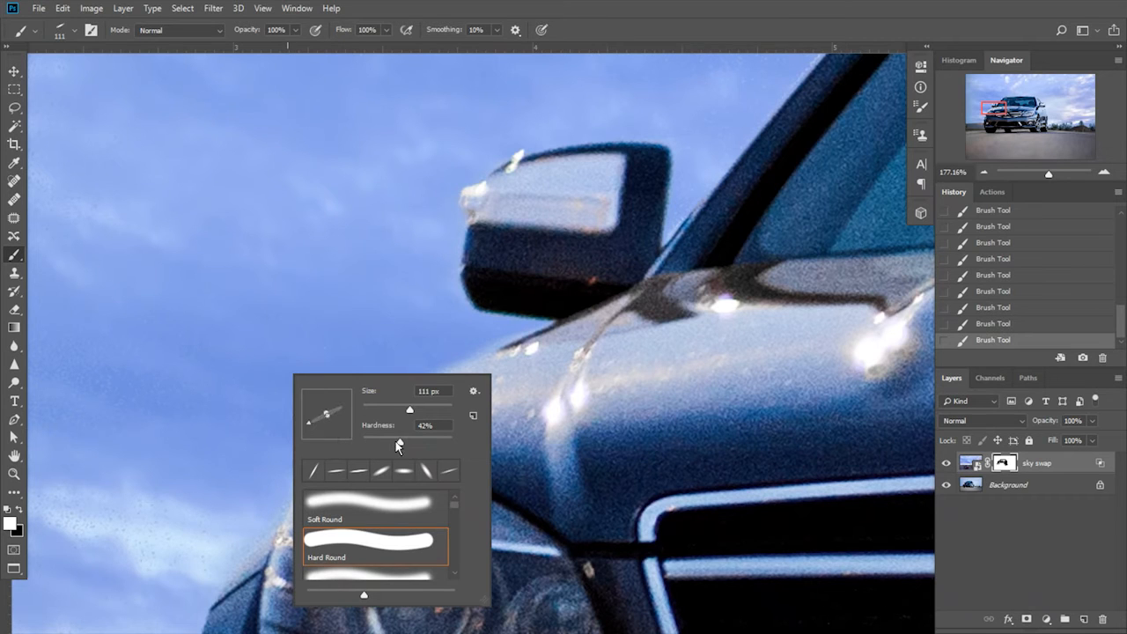
pyautogui.moveTo(396, 442); pyautogui.dragTo(378, 442)
pyautogui.press('Return')
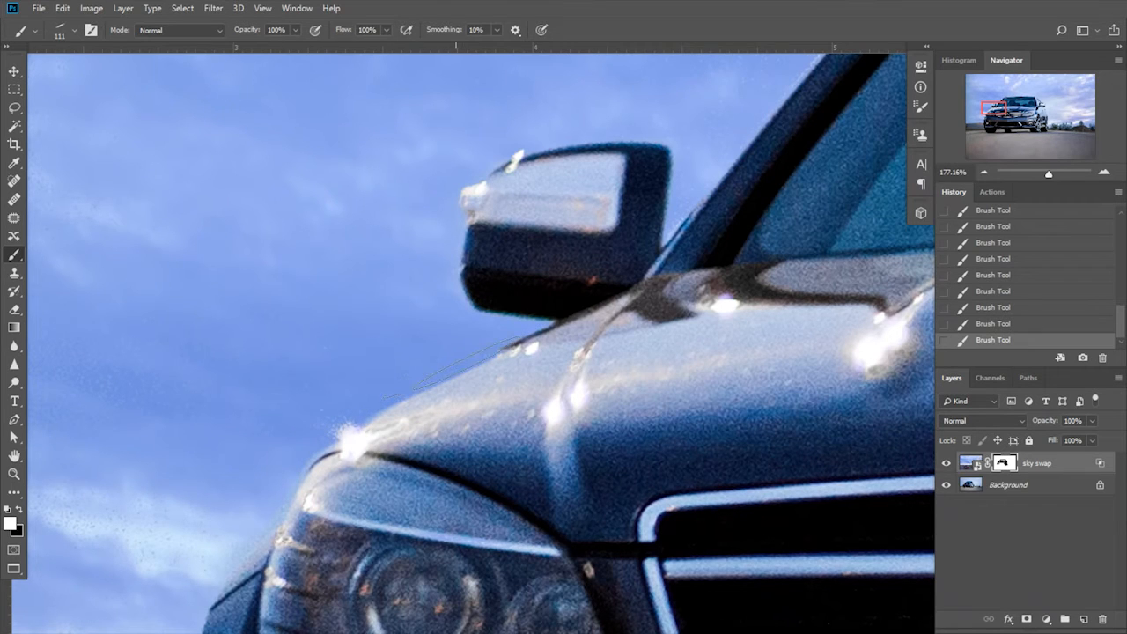
pyautogui.press('x')
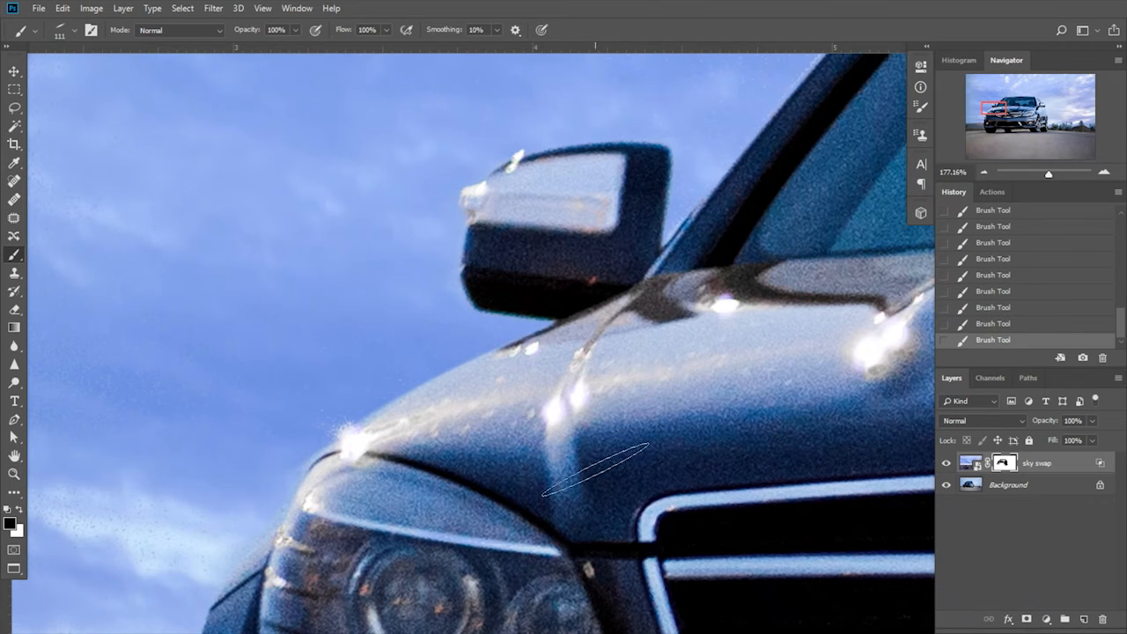
pyautogui.moveTo(370, 503); pyautogui.dragTo(527, 316)
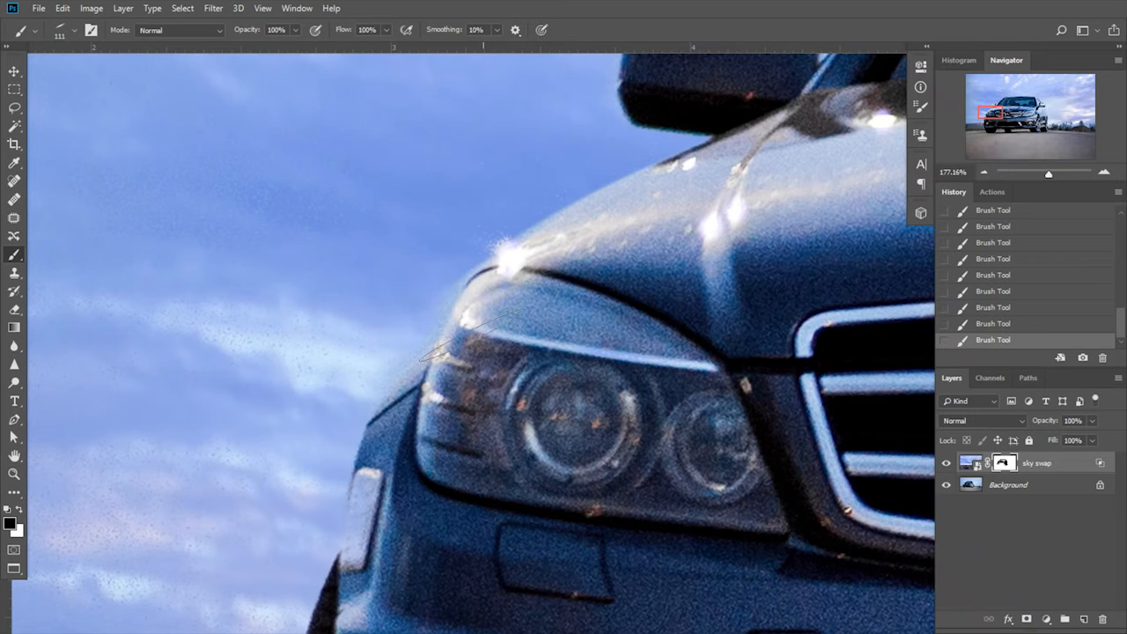
# - Compare the whole photo with and without the sky swap layer
pyautogui.press('z')
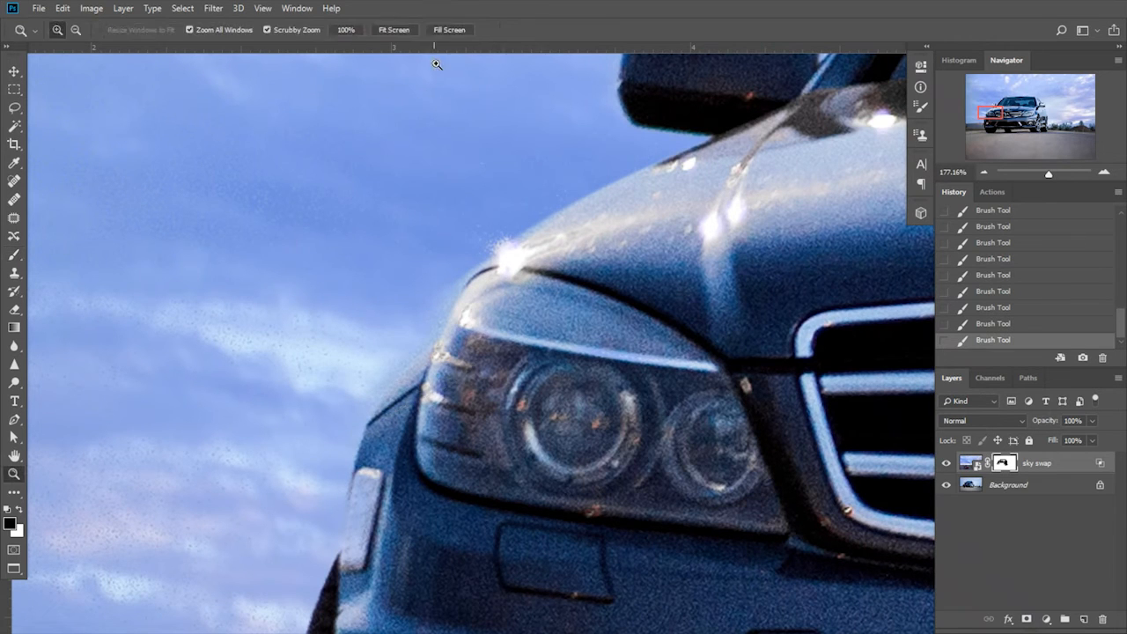
pyautogui.click(380, 31)
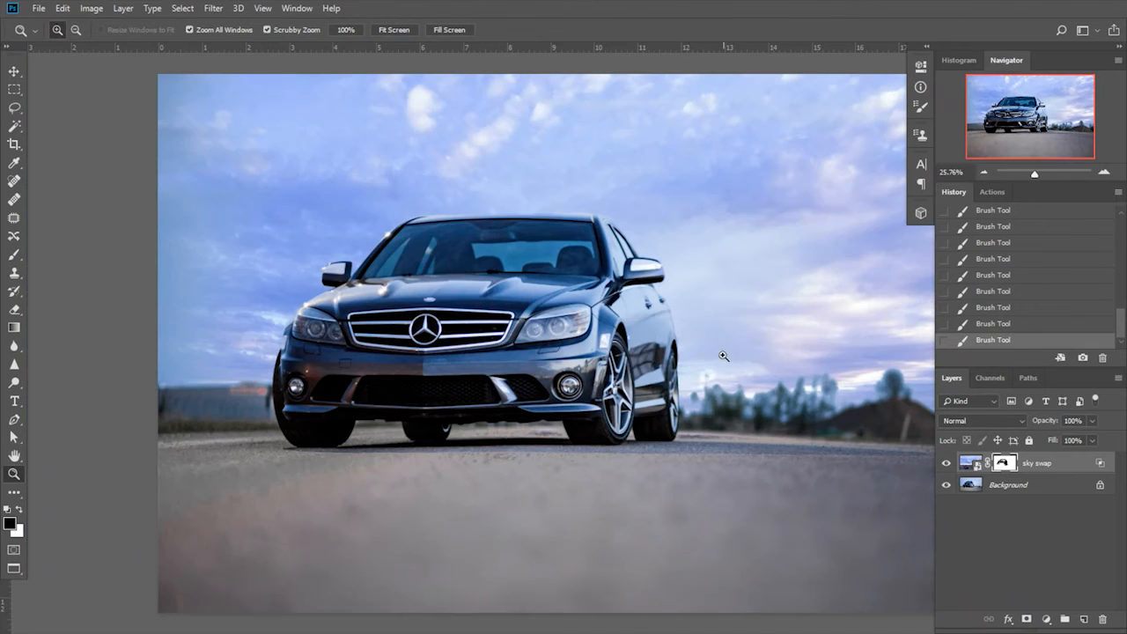
pyautogui.keyDown('alt'); pyautogui.click(723, 356); pyautogui.keyUp('alt')
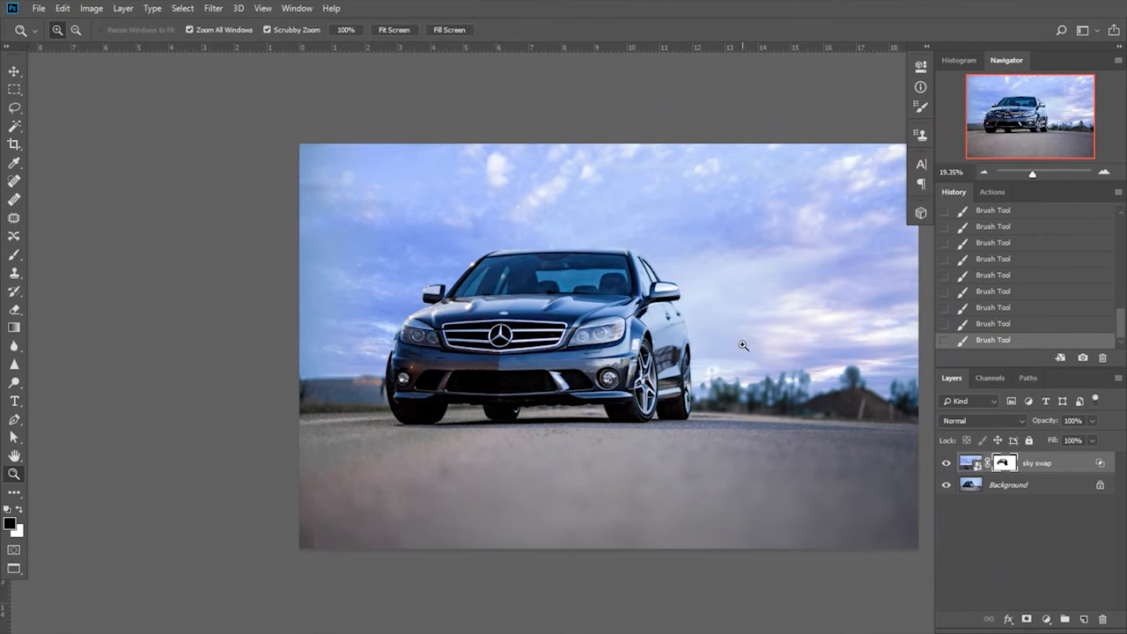
pyautogui.moveTo(743, 345); pyautogui.dragTo(672, 370)
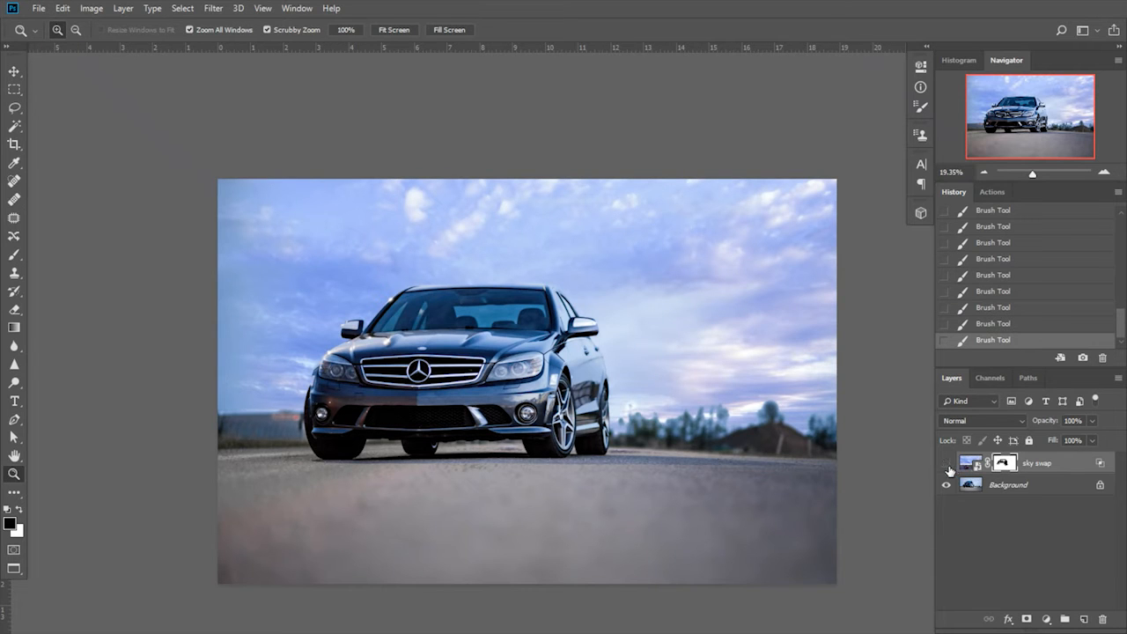
pyautogui.click(948, 466)
pyautogui.click(948, 465)
pyautogui.click(947, 466)
pyautogui.click(948, 466)
pyautogui.click(948, 466)
pyautogui.click(947, 466)
pyautogui.click(947, 466)
pyautogui.click(948, 466)
# - Round out the brush tip at 480 px with 52% hardness, and paint black on the mask over the road
pyautogui.moveTo(581, 484)
pyautogui.mouseDown()
pyautogui.moveTo(602, 493)
pyautogui.moveTo(559, 473)
pyautogui.moveTo(608, 498)
pyautogui.mouseUp()
pyautogui.press('b')
pyautogui.rightClick(719, 451)
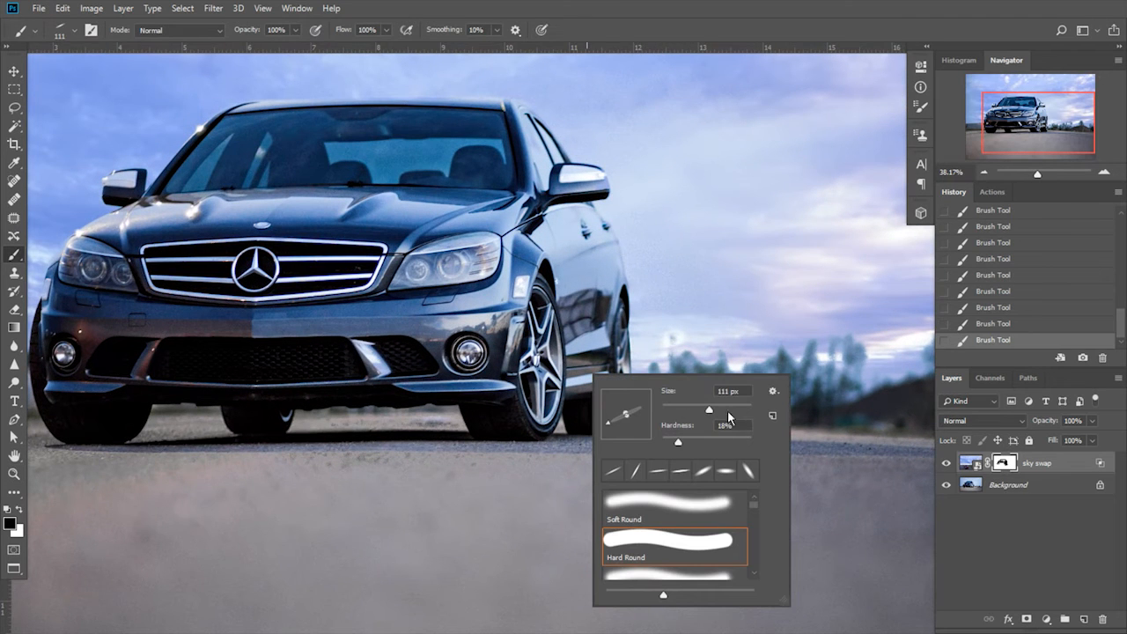
pyautogui.moveTo(728, 417); pyautogui.dragTo(738, 413)
pyautogui.moveTo(678, 442); pyautogui.dragTo(709, 442)
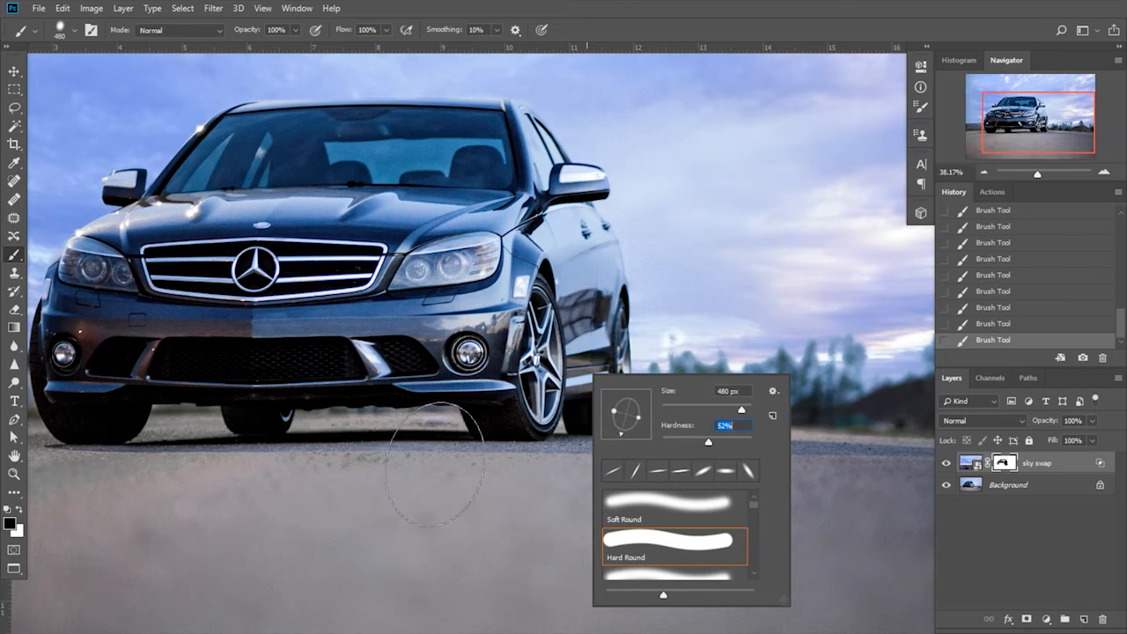
pyautogui.press('Return')
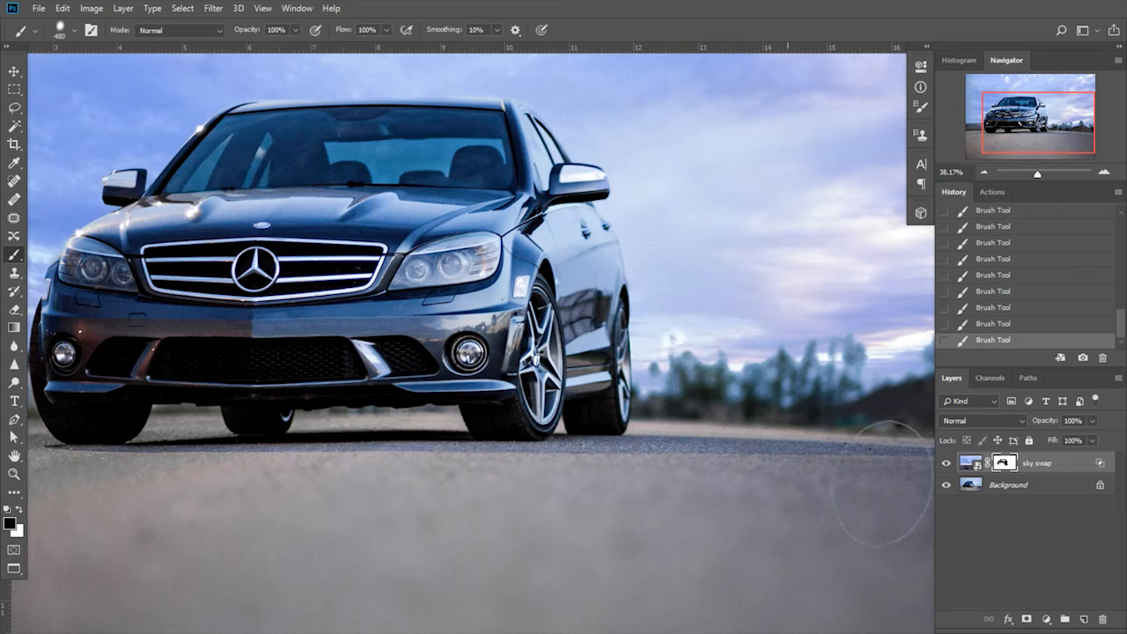
pyautogui.moveTo(881, 482); pyautogui.dragTo(440, 485)
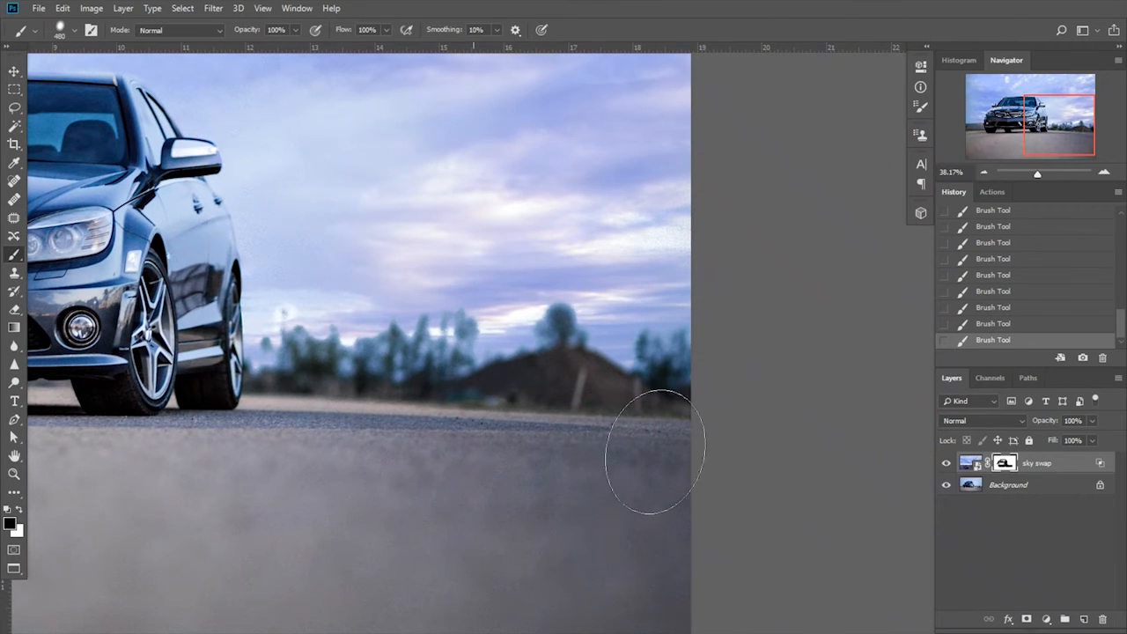
pyautogui.moveTo(622, 528); pyautogui.dragTo(596, 323)
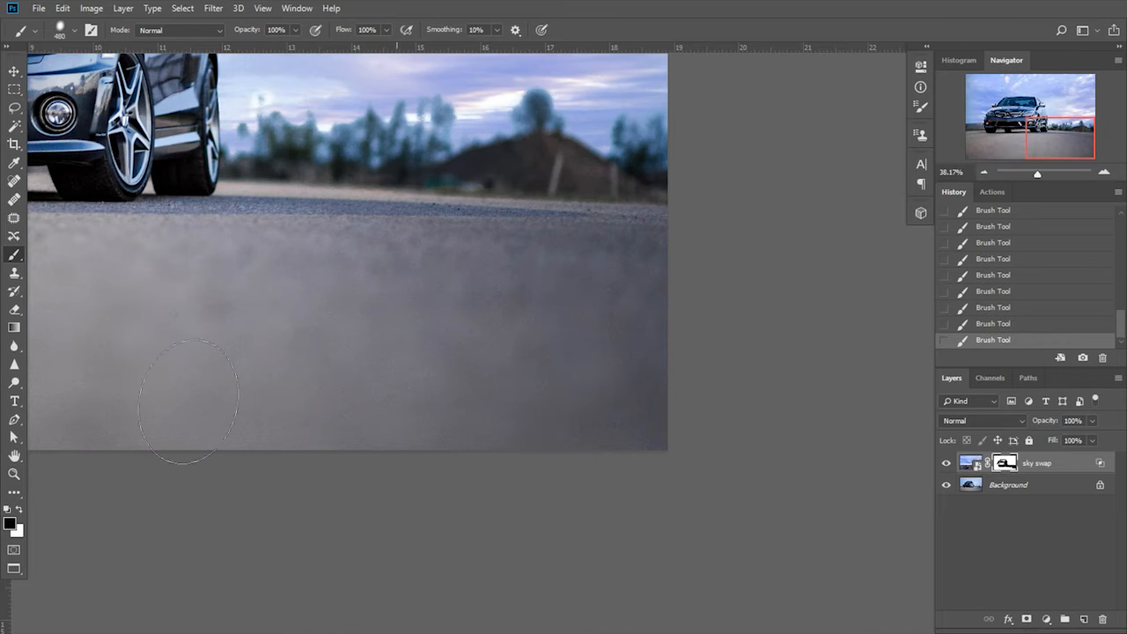
pyautogui.moveTo(303, 373); pyautogui.dragTo(820, 454)
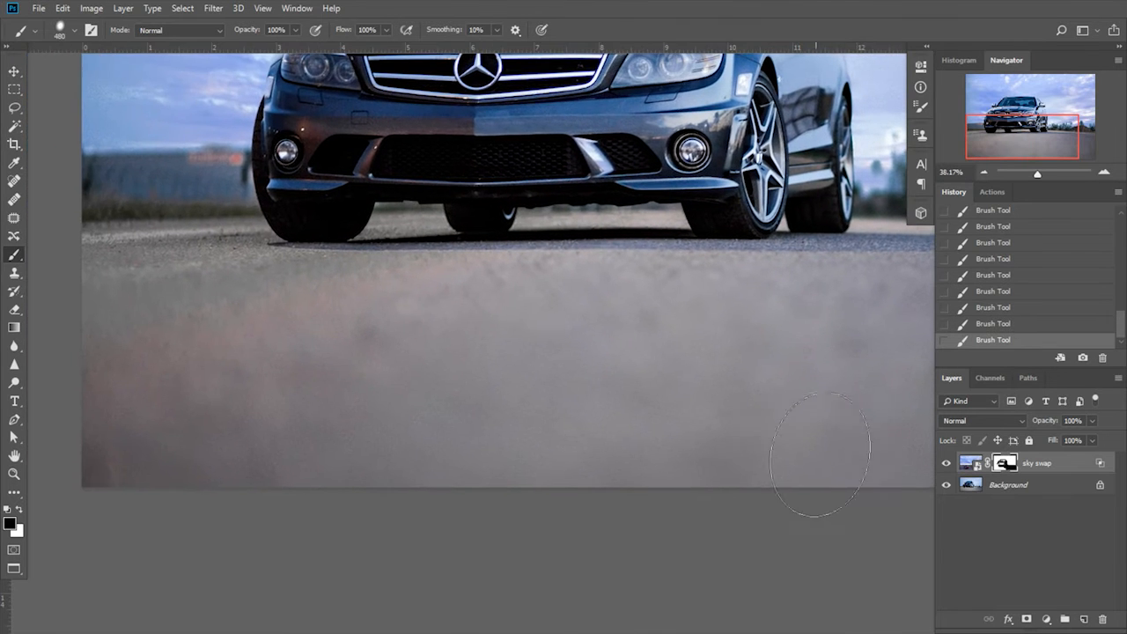
# - Reselect the sky swap layer's mask and paint black over the remaining parts of the car
pyautogui.click(973, 466)
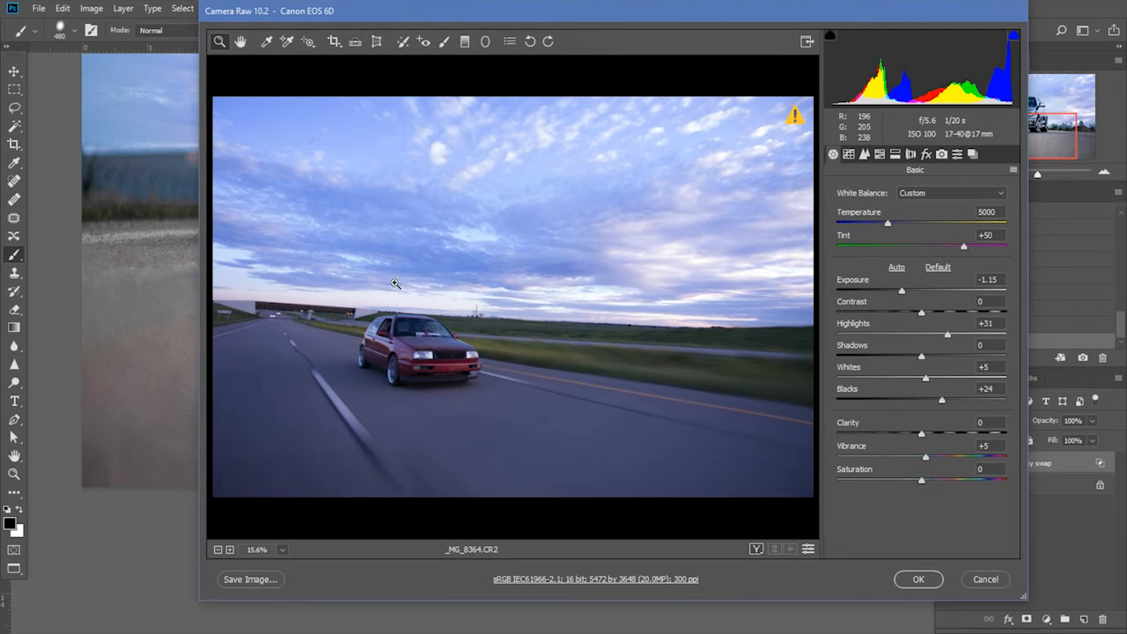
pyautogui.click(977, 582)
pyautogui.scroll(5, 625, 309)
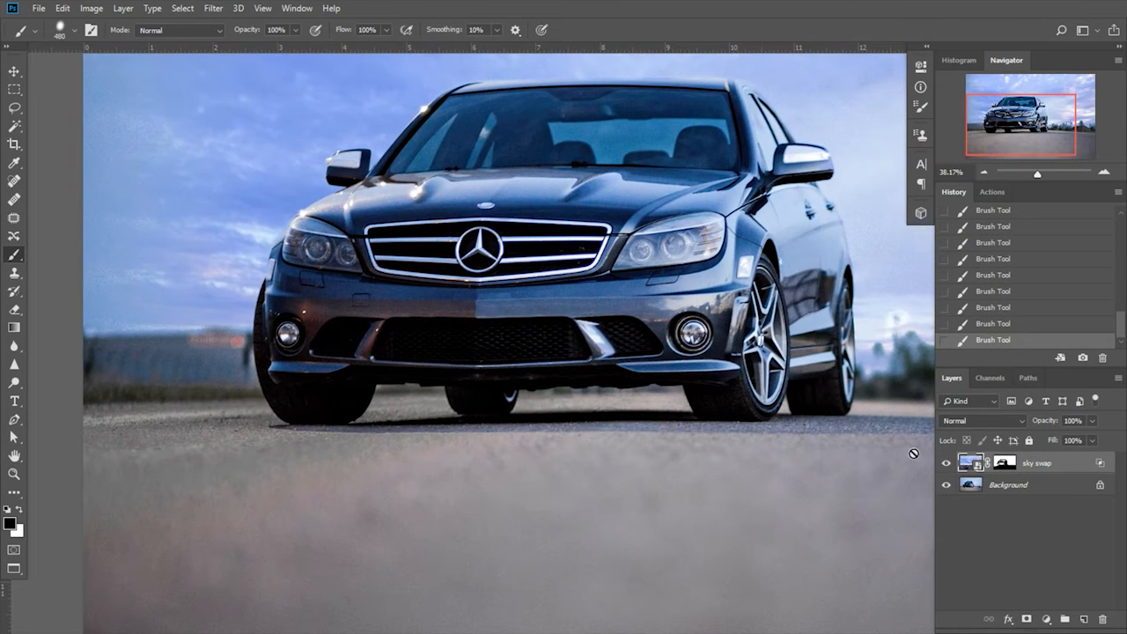
pyautogui.click(1001, 464)
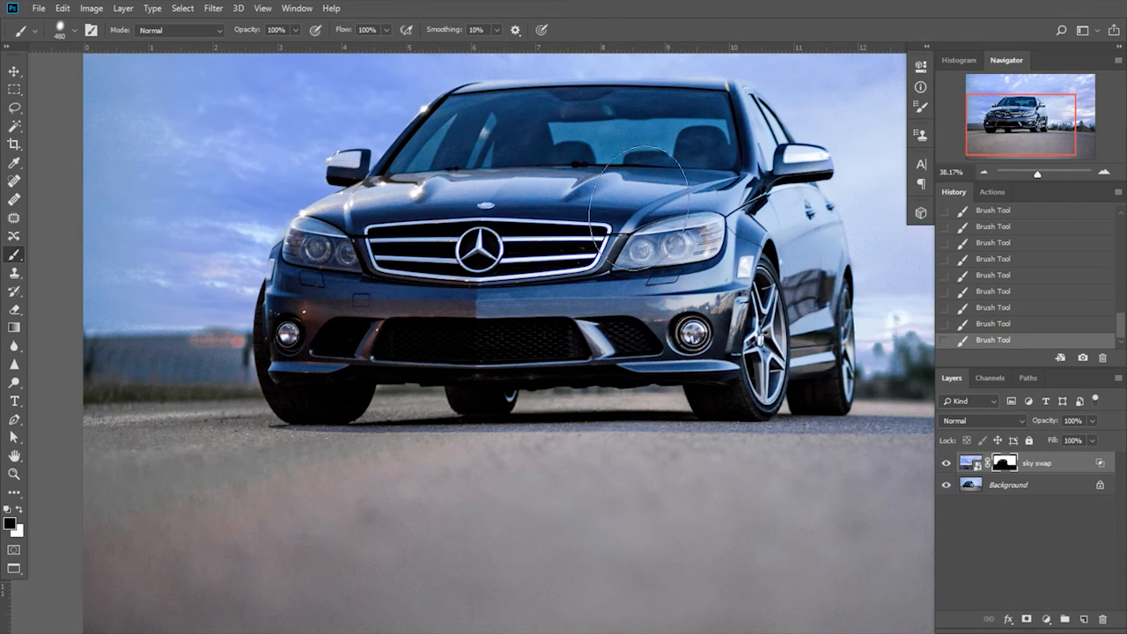
# - Examine the sky blend along the tree line, the hill and the background beside the car, and across the whole photo
pyautogui.moveTo(650, 254)
pyautogui.mouseDown()
pyautogui.moveTo(517, 253)
pyautogui.moveTo(252, 300)
pyautogui.mouseUp()
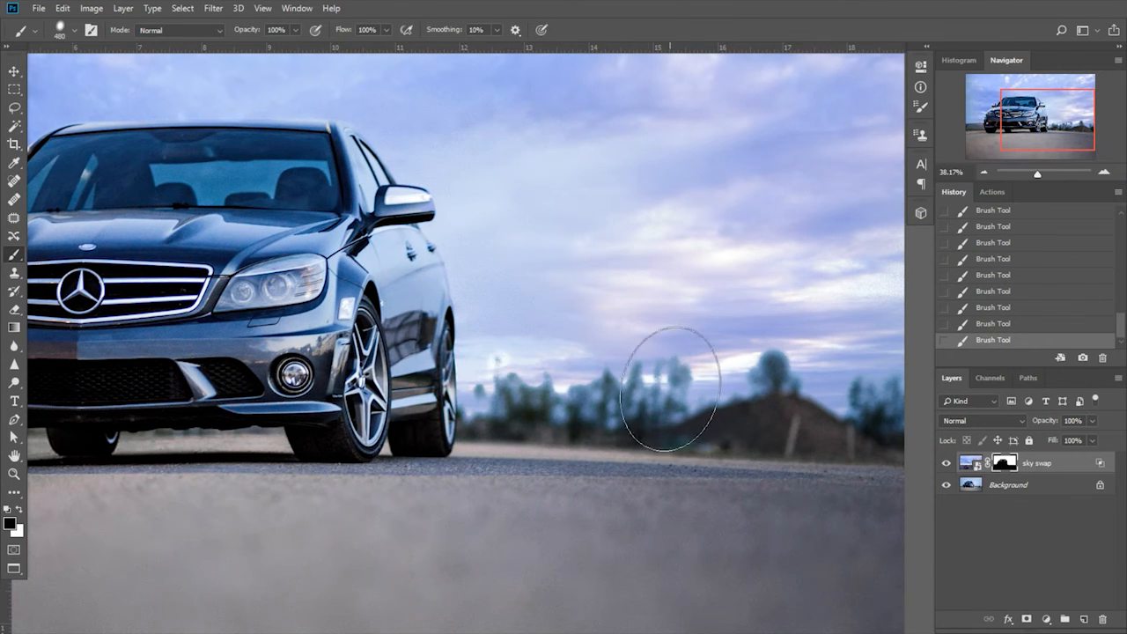
pyautogui.scroll(3, 718, 388)
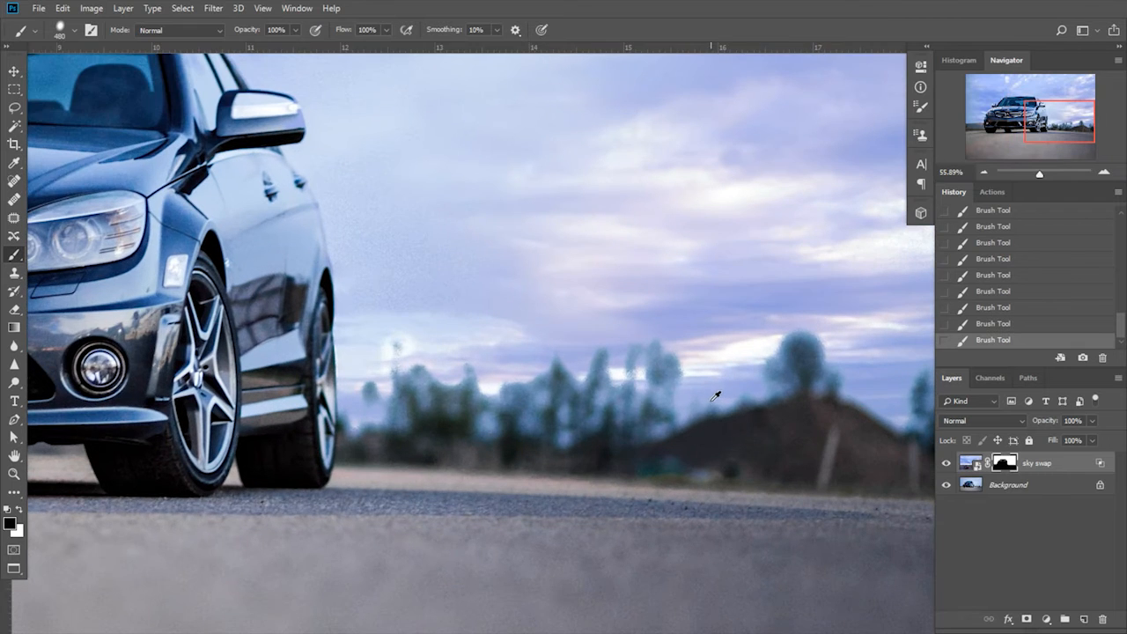
pyautogui.scroll(3, 697, 396)
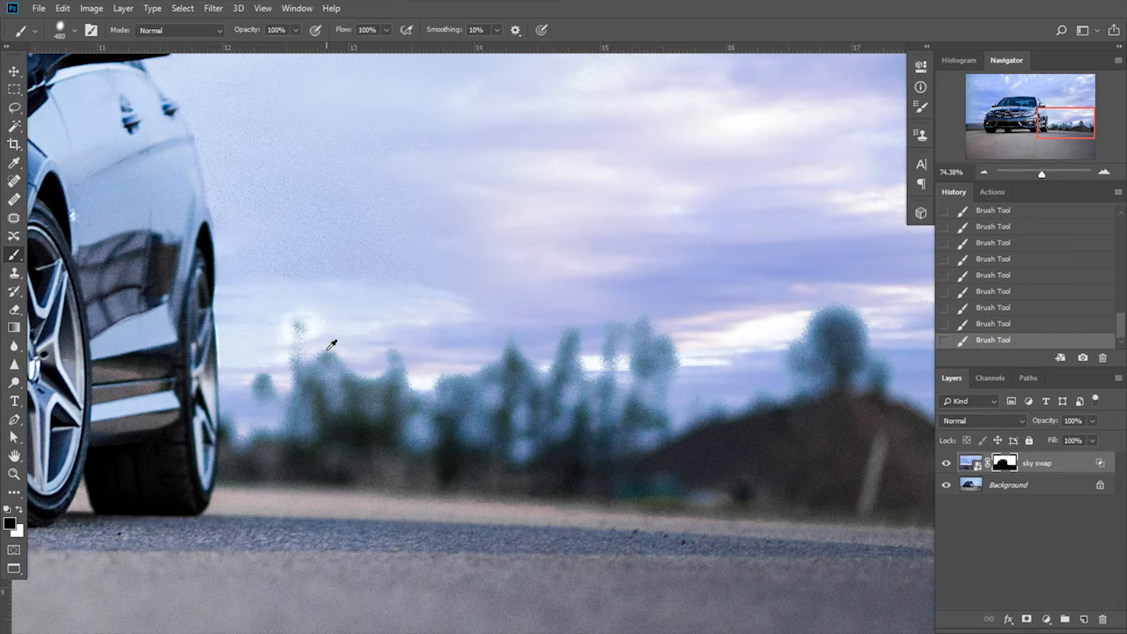
pyautogui.moveTo(819, 403); pyautogui.dragTo(551, 402)
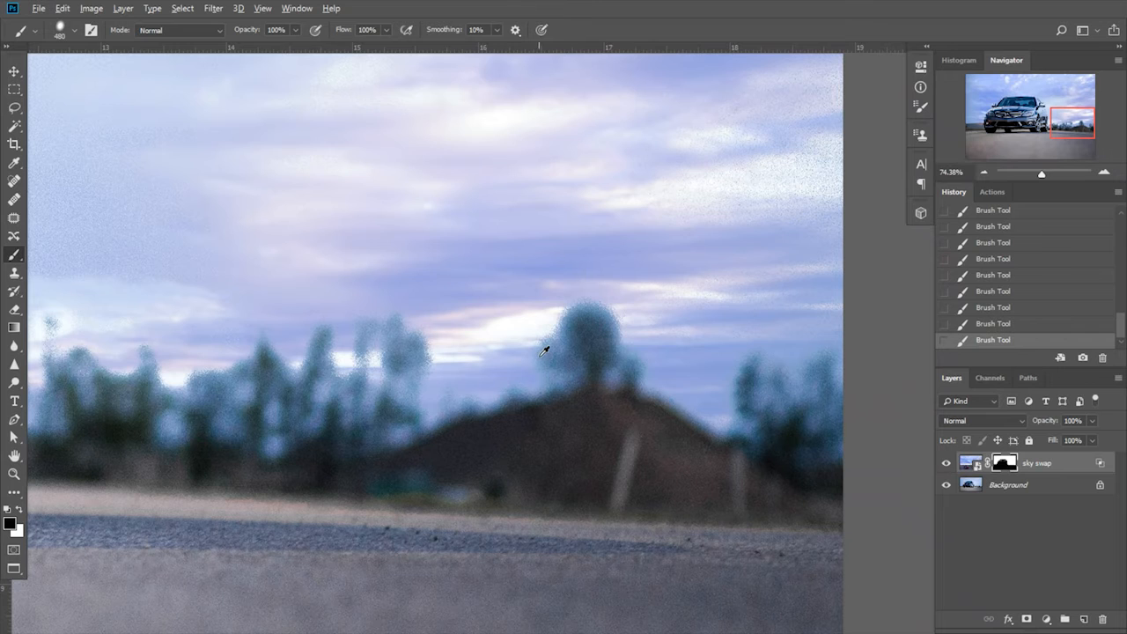
pyautogui.moveTo(136, 396); pyautogui.dragTo(646, 322)
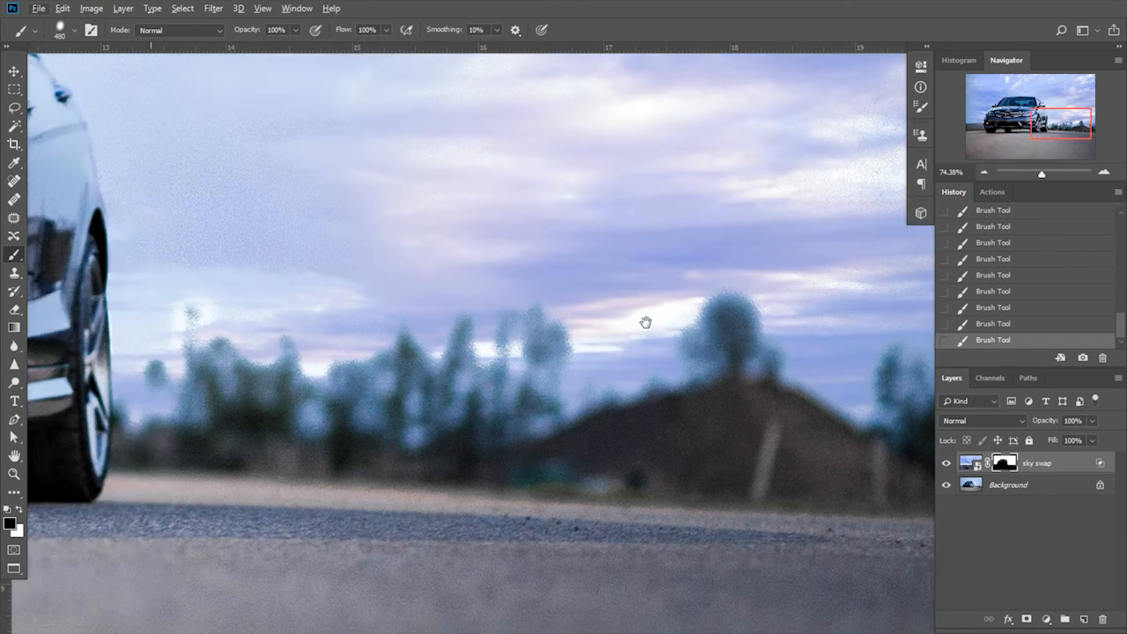
pyautogui.moveTo(469, 298)
pyautogui.mouseDown()
pyautogui.moveTo(814, 287)
pyautogui.moveTo(1011, 354)
pyautogui.mouseUp()
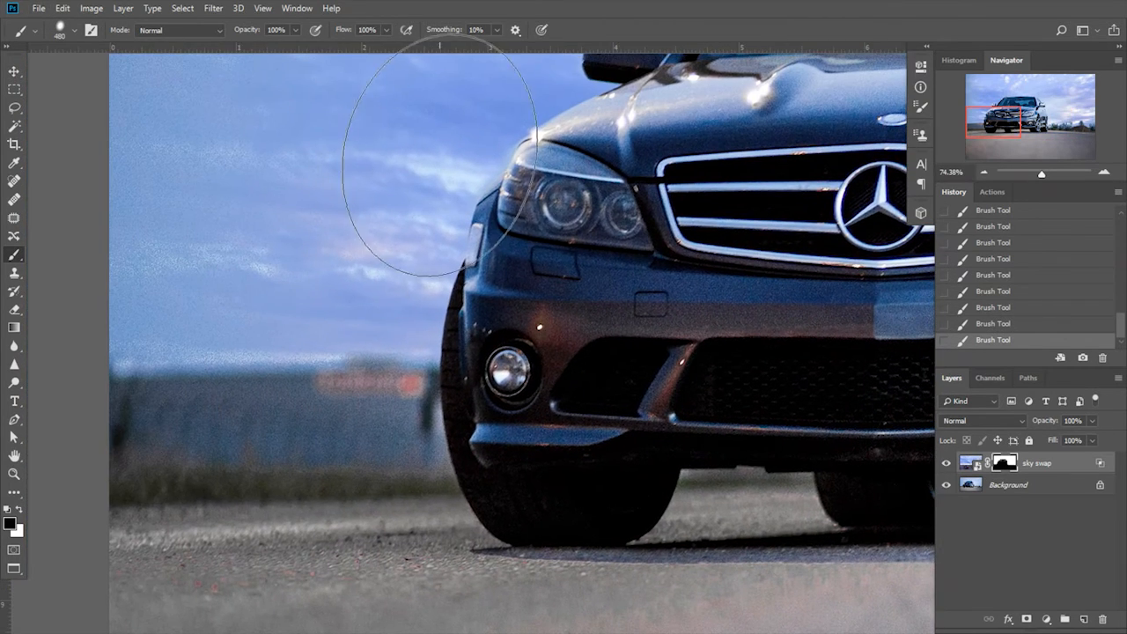
pyautogui.press('z')
pyautogui.click(394, 29)
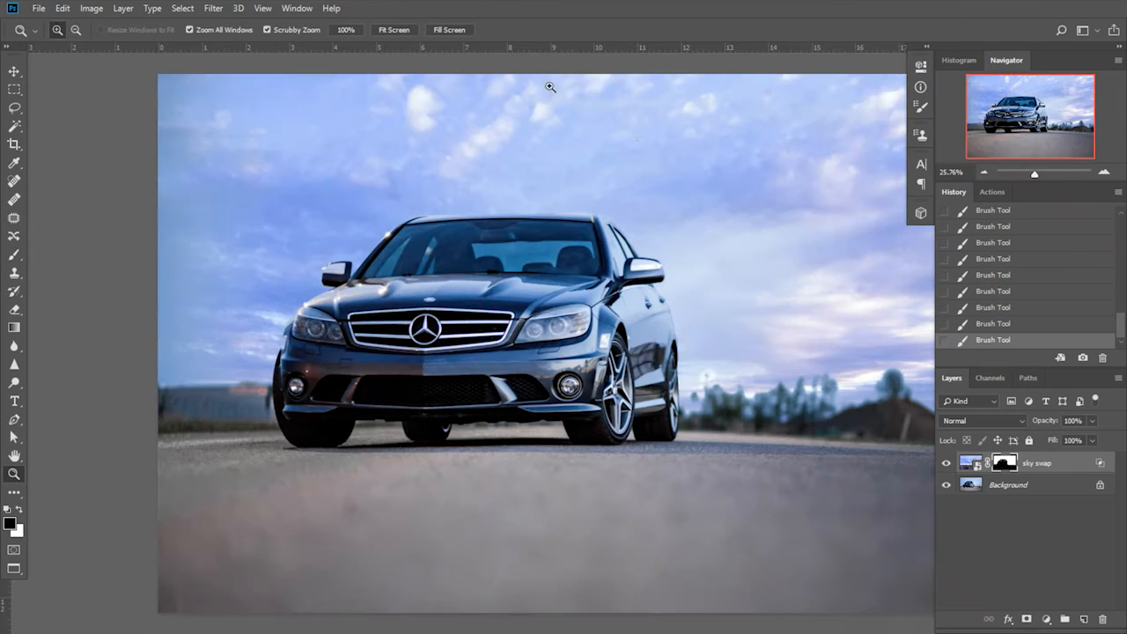
pyautogui.moveTo(689, 267); pyautogui.dragTo(596, 277)
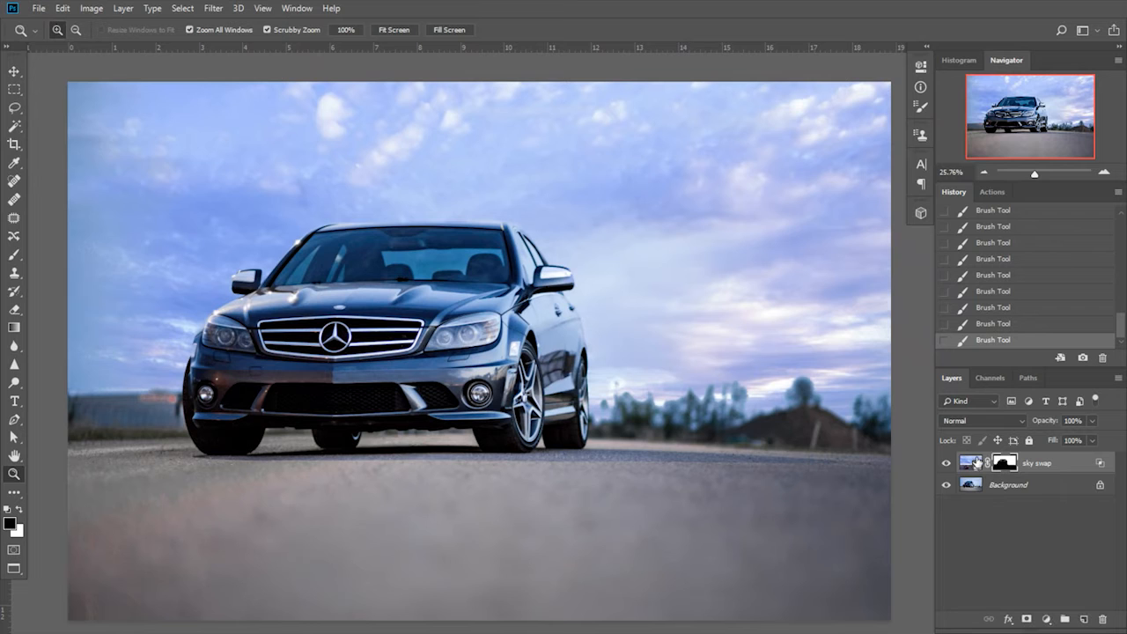
# - Unlink the sky swap mask and draw black-to-transparent gradients on it upward from the road, after undoing a trial one over the sky
pyautogui.click(987, 465)
pyautogui.press('g')
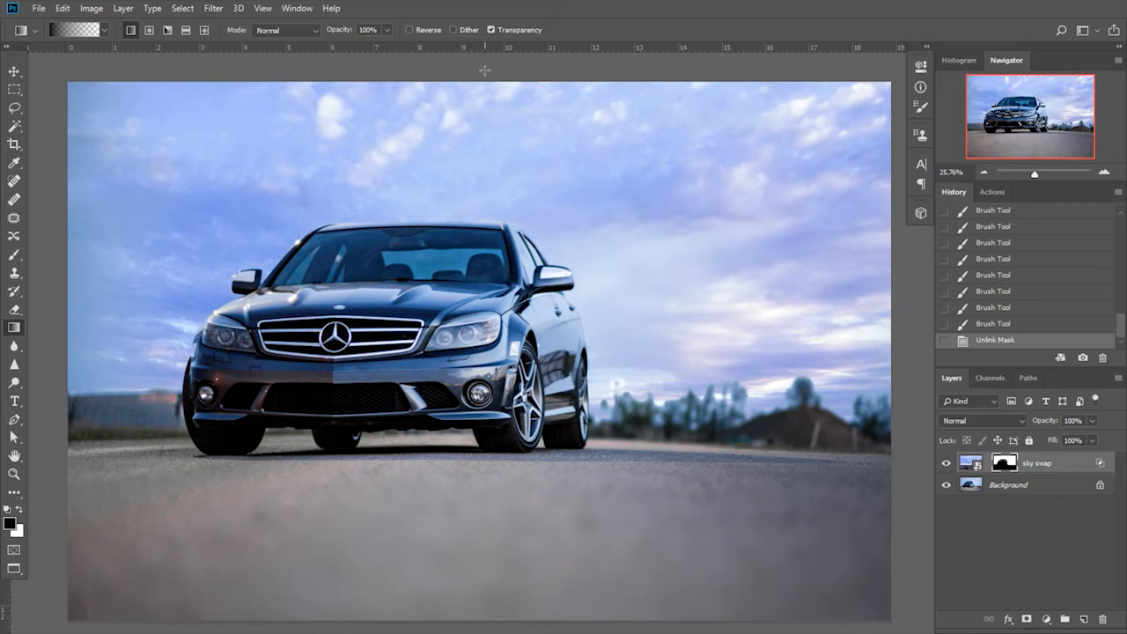
pyautogui.moveTo(483, 58); pyautogui.dragTo(475, 337)
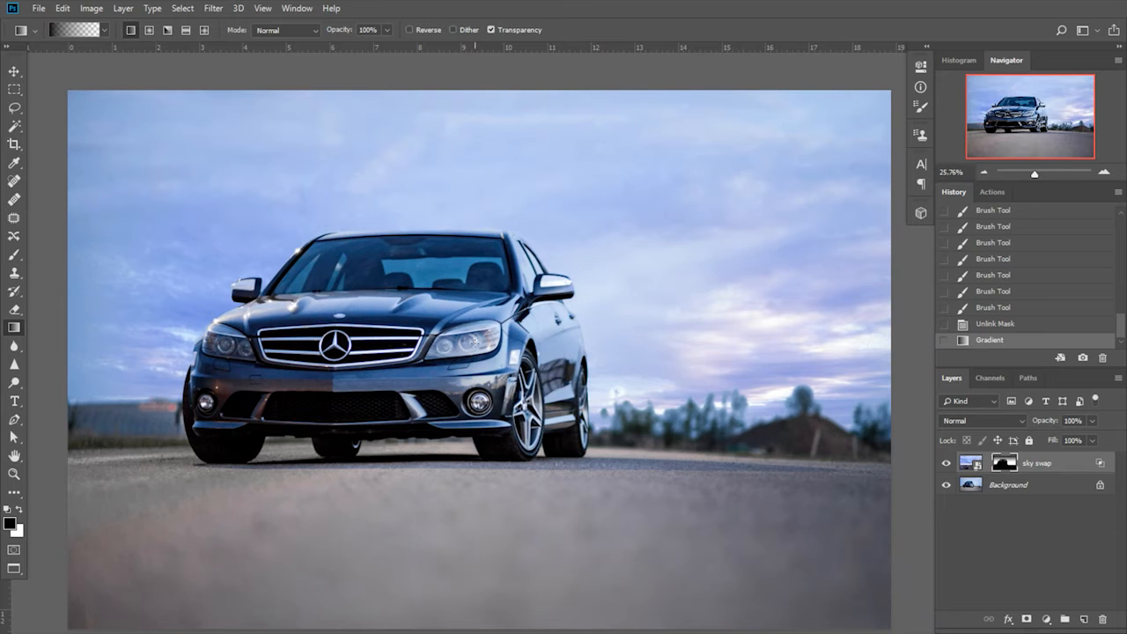
pyautogui.hotkey('ctrl', 'z')
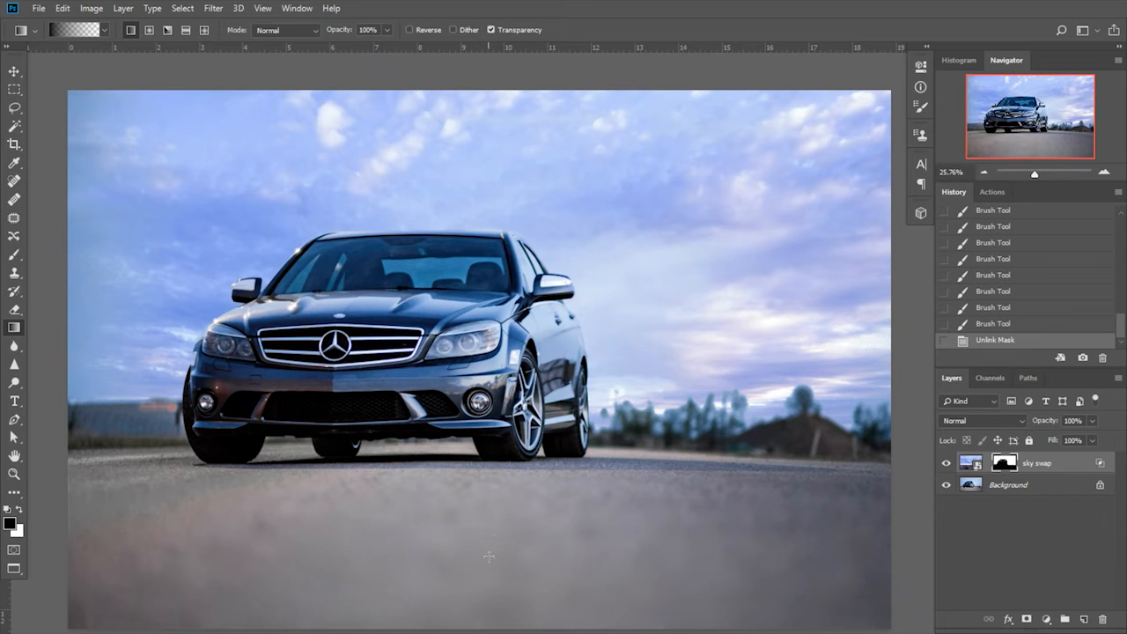
pyautogui.moveTo(484, 602); pyautogui.dragTo(483, 373)
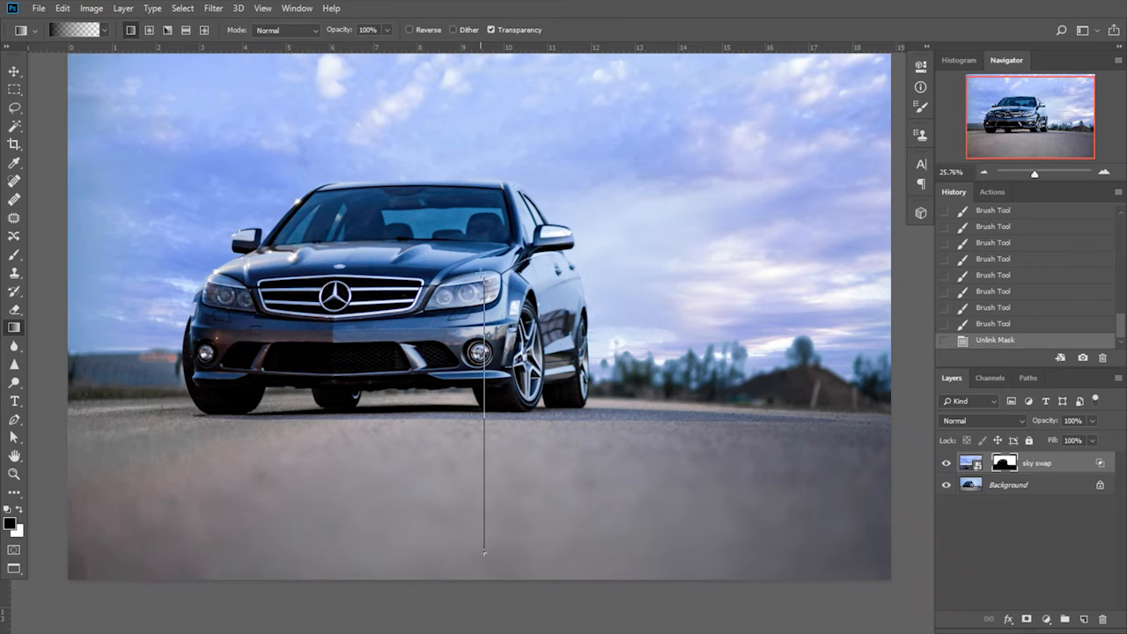
pyautogui.moveTo(483, 253); pyautogui.dragTo(481, 251)
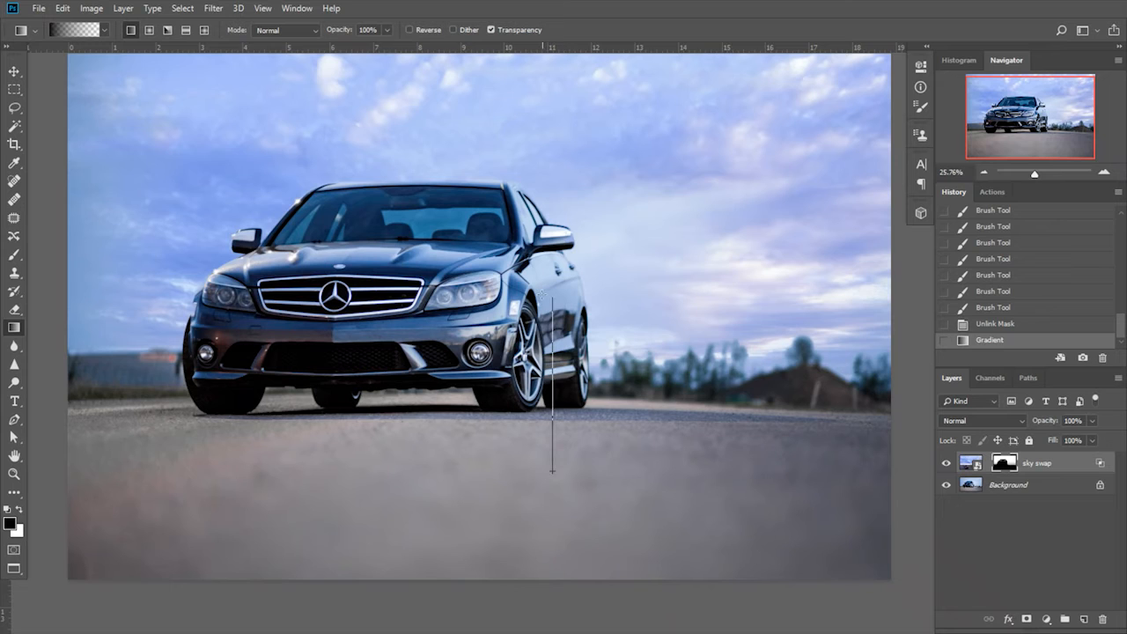
pyautogui.moveTo(552, 471); pyautogui.dragTo(552, 471)
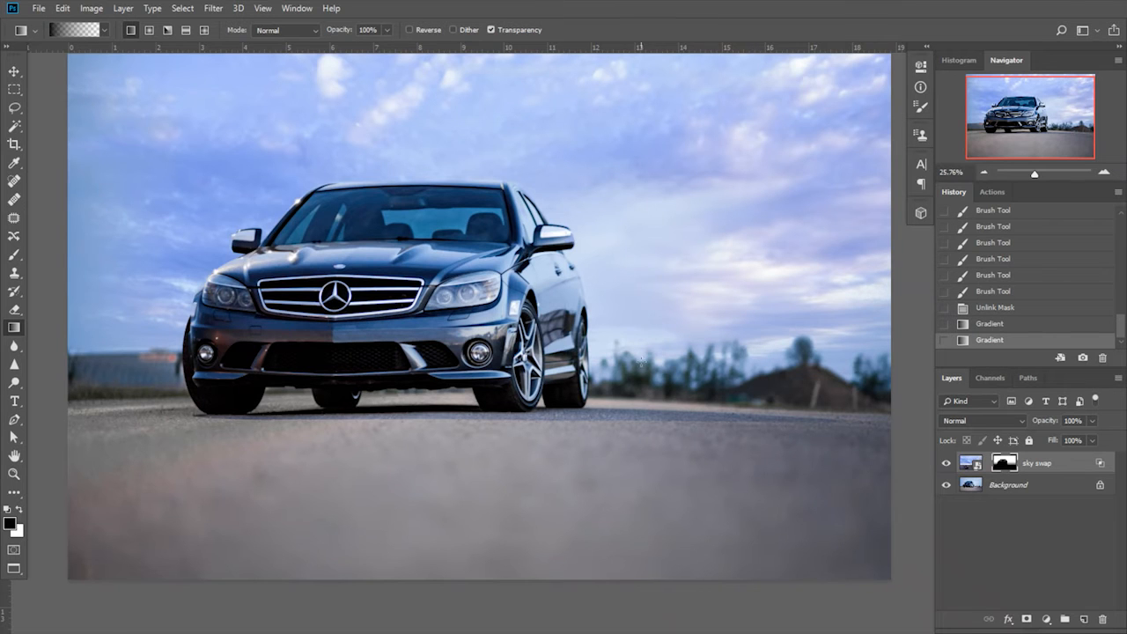
pyautogui.scroll(3, 729, 362)
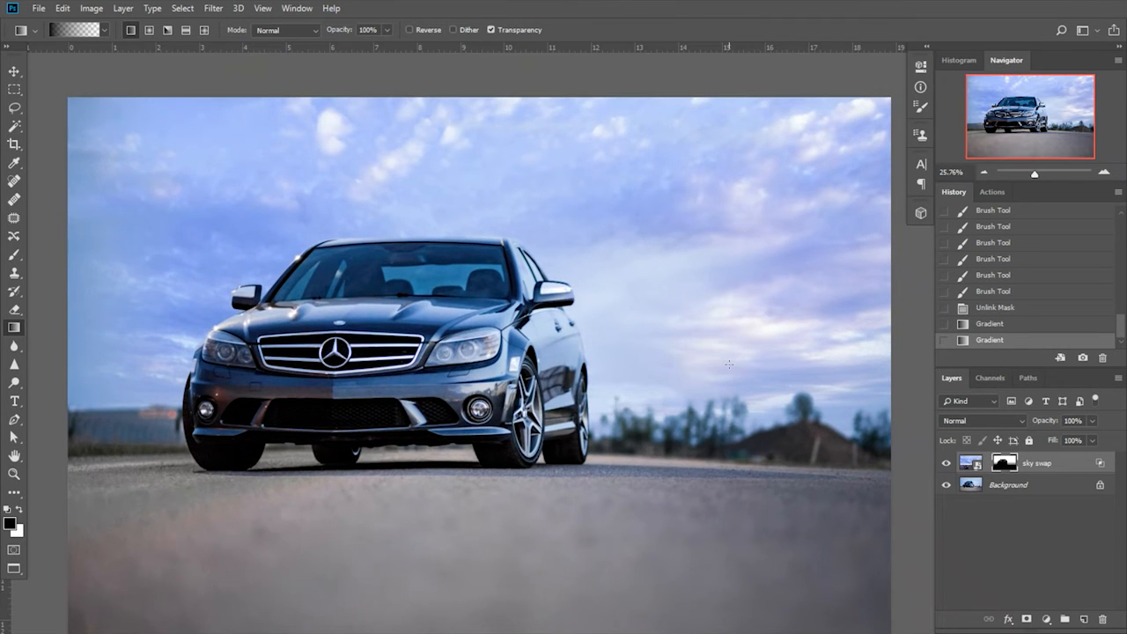
# - Compare the photo with and without the sky swap layer, and relink the layer to its mask
pyautogui.click(946, 463)
pyautogui.click(947, 464)
pyautogui.click(947, 463)
pyautogui.click(947, 463)
pyautogui.click(987, 467)
pyautogui.click(987, 466)
pyautogui.click(987, 467)
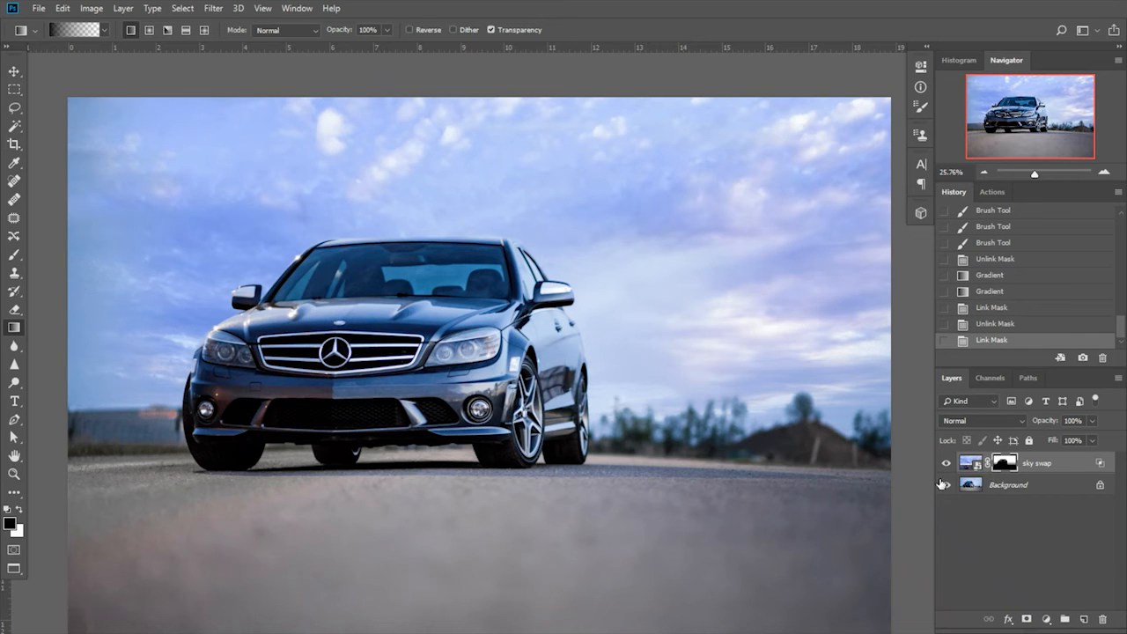
# - Add a Color Balance adjustment with midtones Magenta–Green at -53 and clip it to the sky swap layer
pyautogui.click(1045, 620)
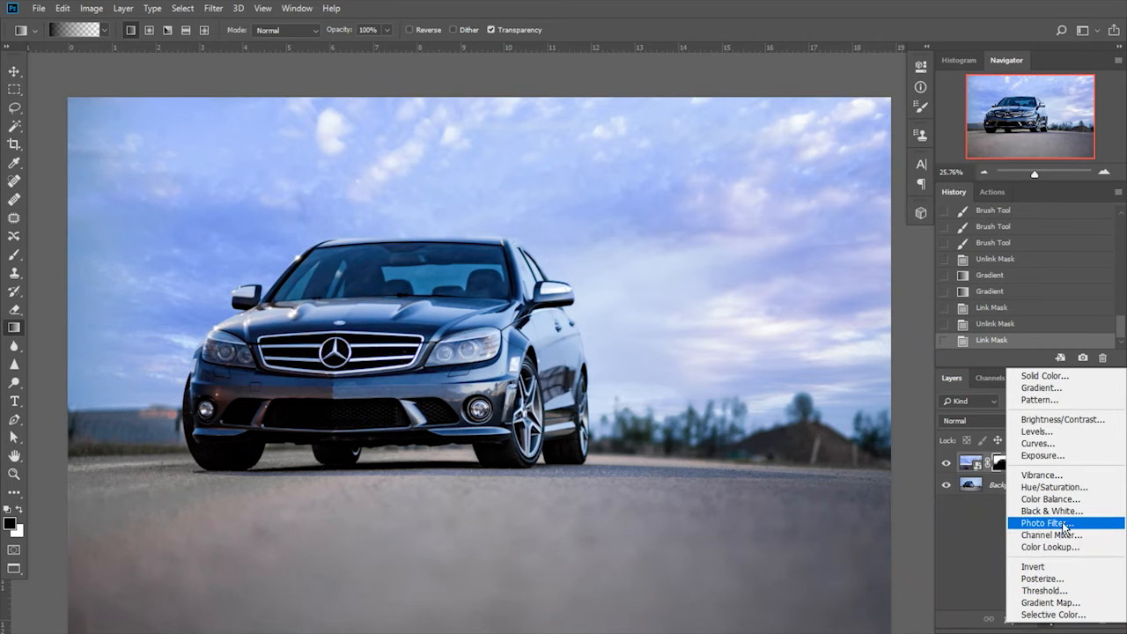
pyautogui.click(1048, 499)
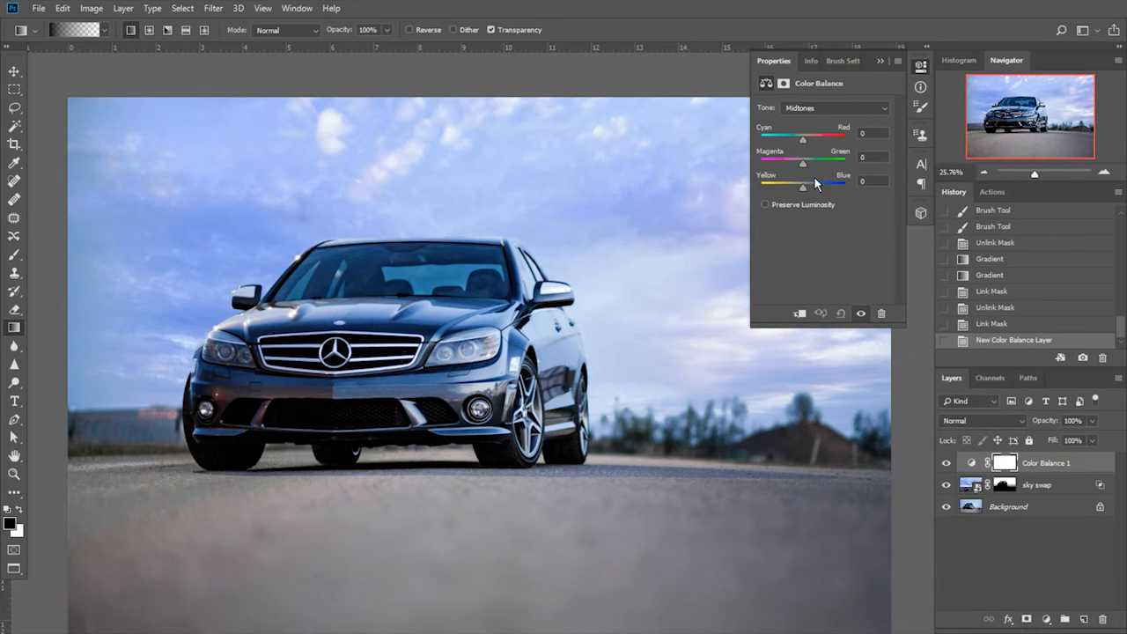
pyautogui.moveTo(790, 169); pyautogui.dragTo(782, 169)
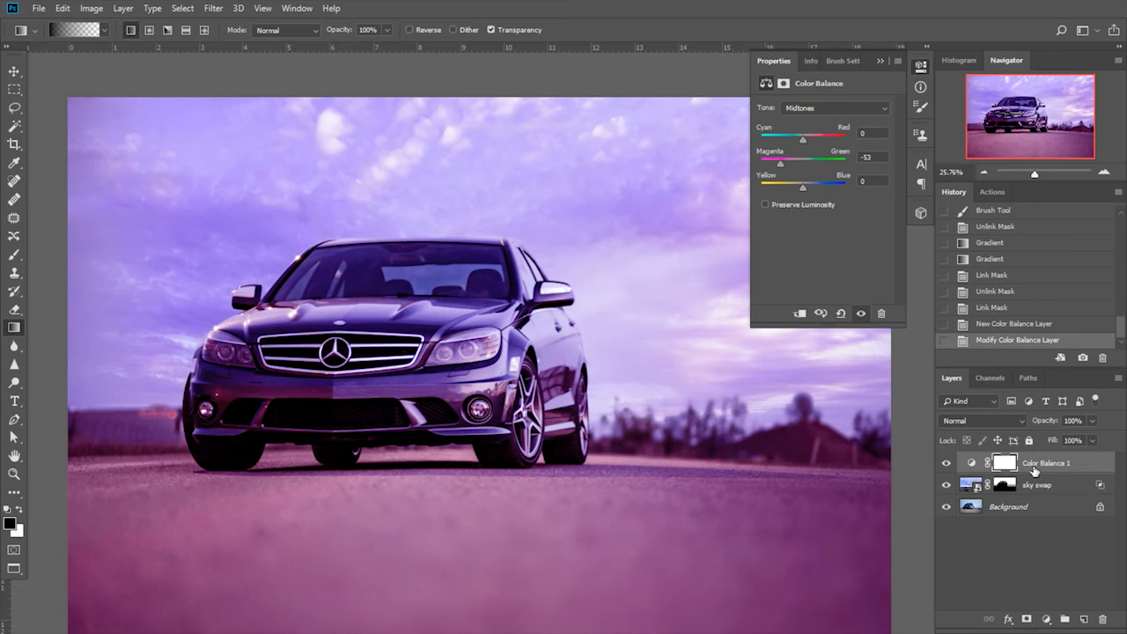
pyautogui.rightClick(1035, 471)
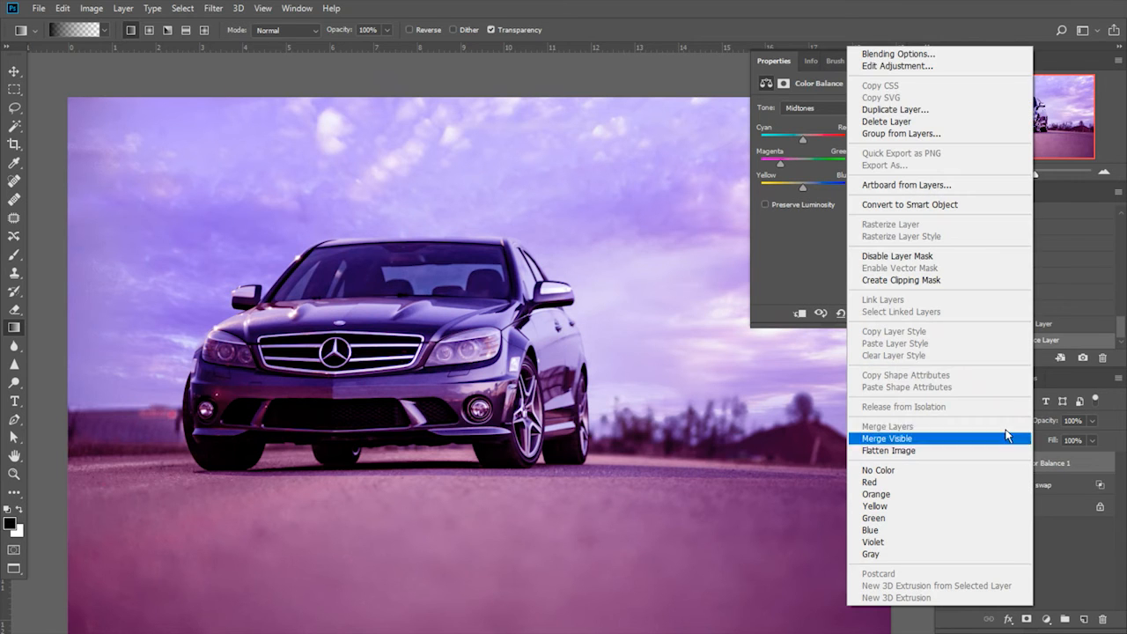
pyautogui.click(915, 281)
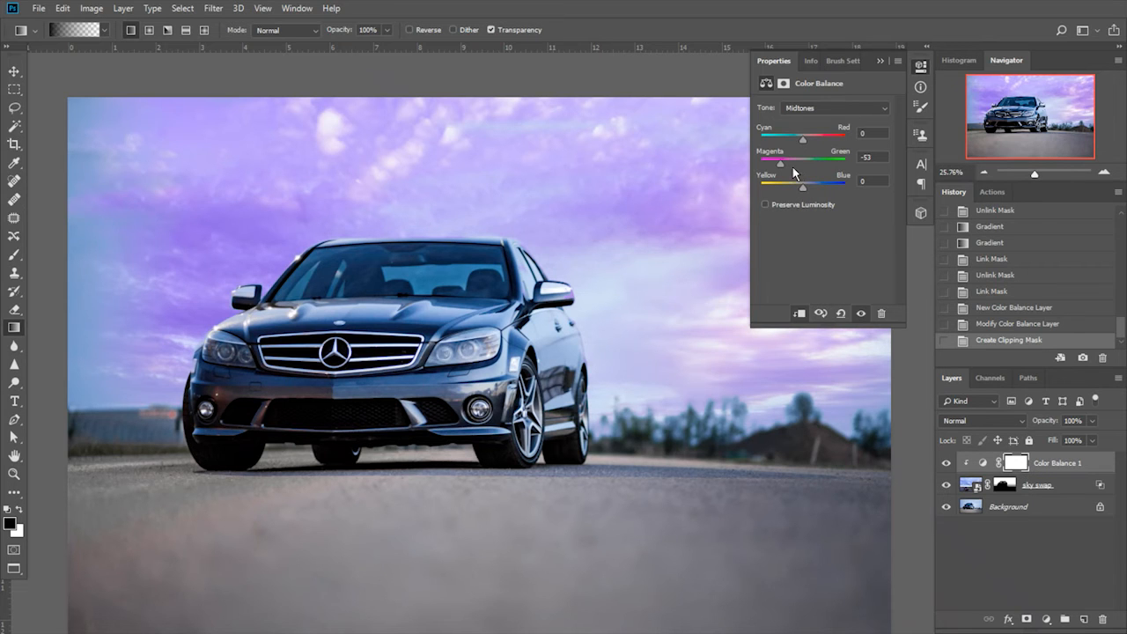
# - Set the midtones to Magenta–Green -5 and Yellow–Blue -18, and move the Color Balance settings away from the sky
pyautogui.moveTo(781, 164); pyautogui.dragTo(797, 192)
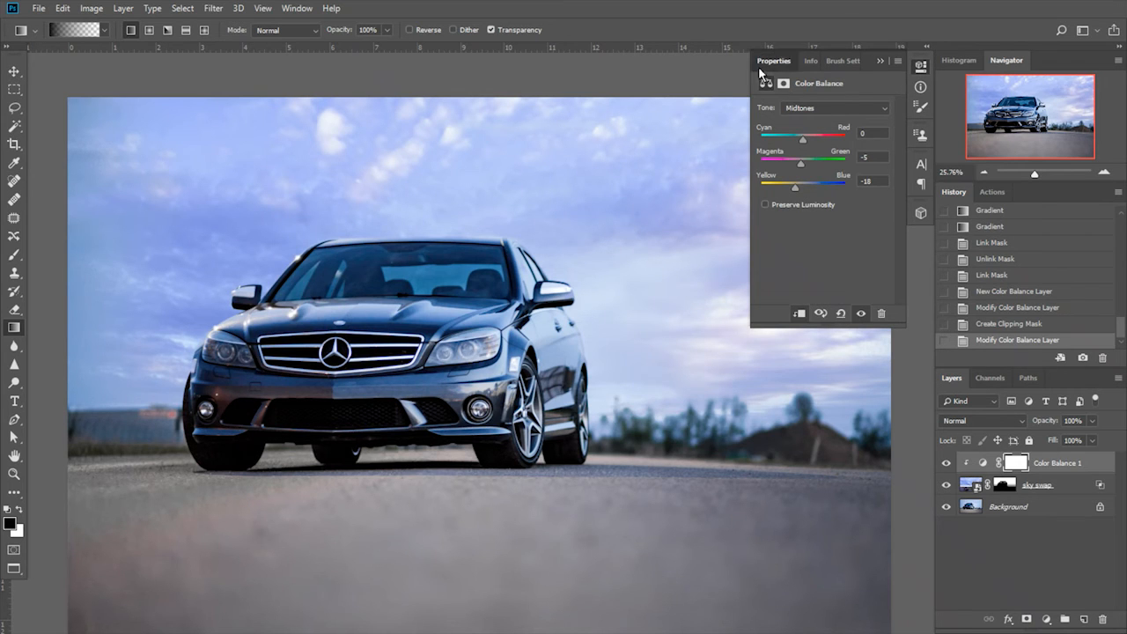
pyautogui.moveTo(760, 73)
pyautogui.mouseDown()
pyautogui.moveTo(709, 188)
pyautogui.moveTo(715, 216)
pyautogui.mouseUp()
pyautogui.click(920, 85)
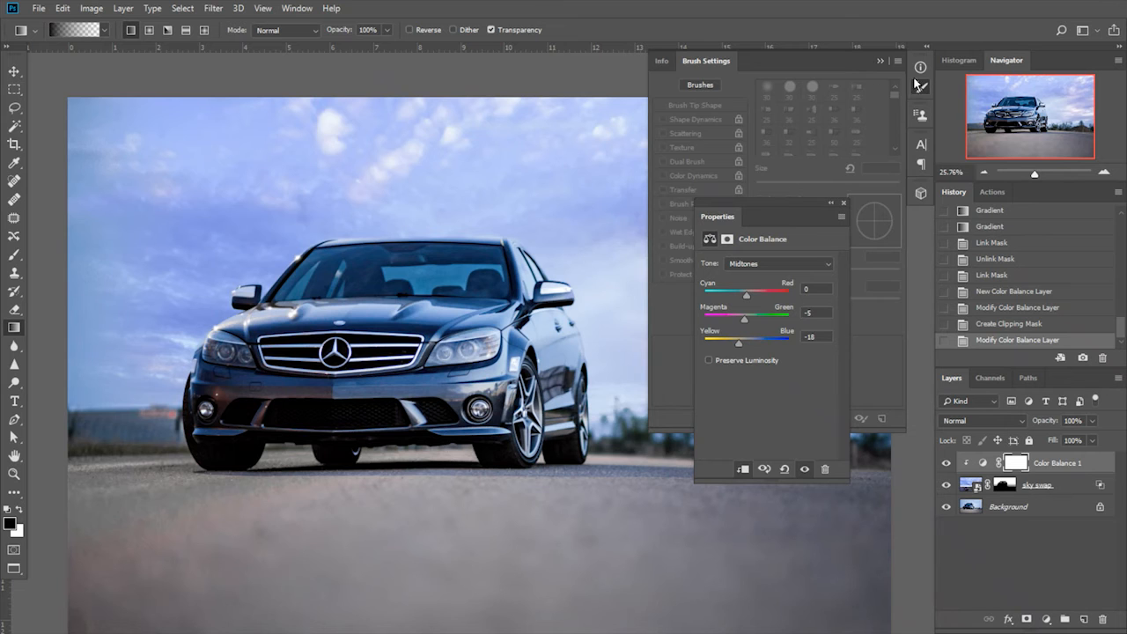
pyautogui.click(919, 85)
pyautogui.moveTo(721, 216)
pyautogui.mouseDown()
pyautogui.moveTo(693, 234)
pyautogui.moveTo(341, 325)
pyautogui.mouseUp()
# - Set the Color Balance highlights to Magenta–Green -20 and Yellow–Blue +25, and shift them slightly toward cyan
pyautogui.click(390, 375)
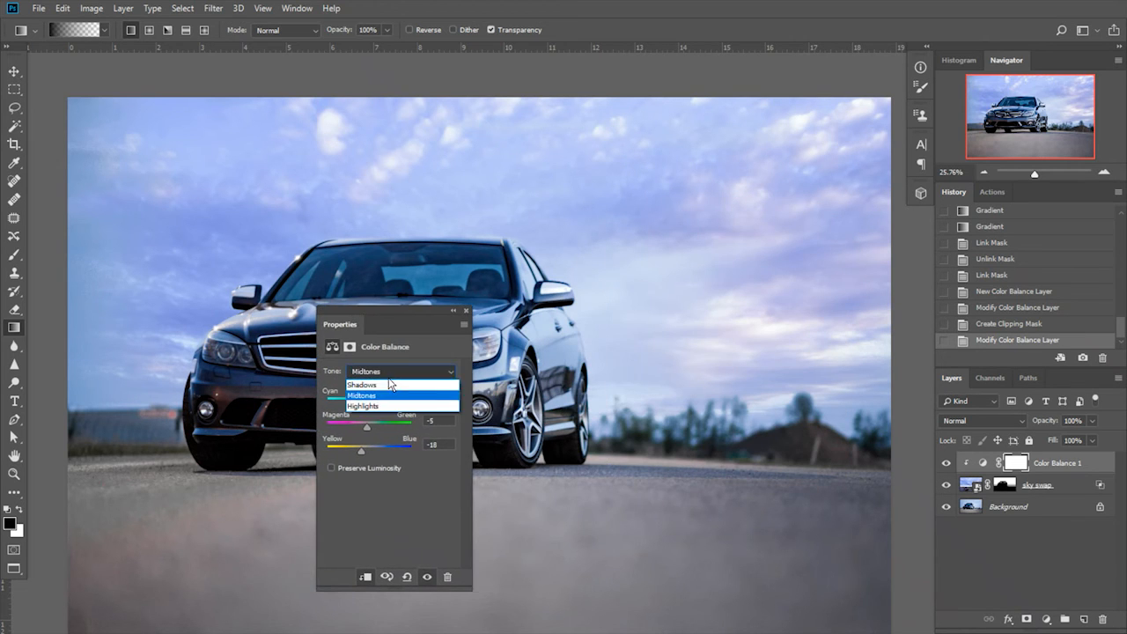
pyautogui.click(383, 407)
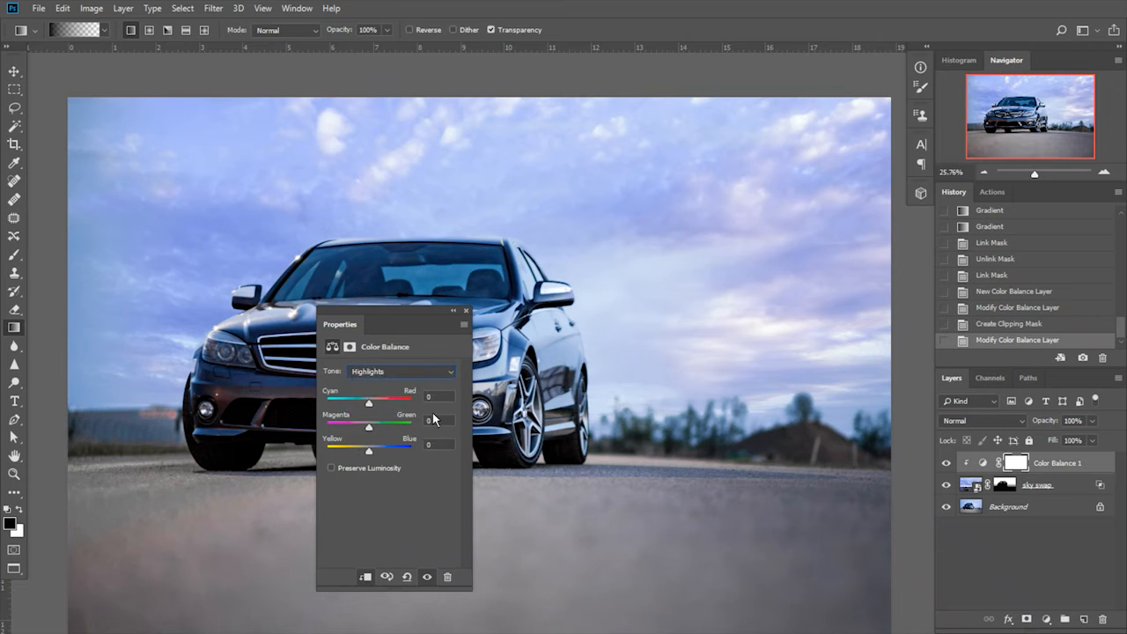
pyautogui.moveTo(369, 451)
pyautogui.mouseDown()
pyautogui.moveTo(380, 452)
pyautogui.moveTo(361, 433)
pyautogui.mouseUp()
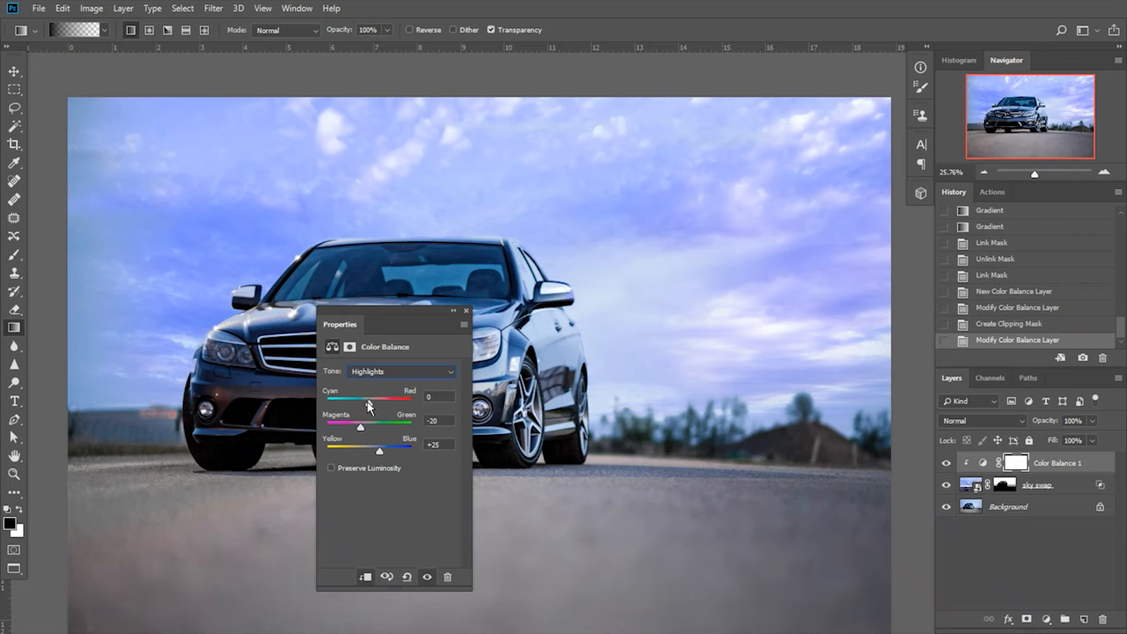
pyautogui.moveTo(373, 405)
pyautogui.mouseDown()
pyautogui.moveTo(385, 405)
pyautogui.moveTo(362, 407)
pyautogui.mouseUp()
# - Reset the Color Balance midtones to 0 for both Magenta–Green and Yellow–Blue
pyautogui.click(379, 372)
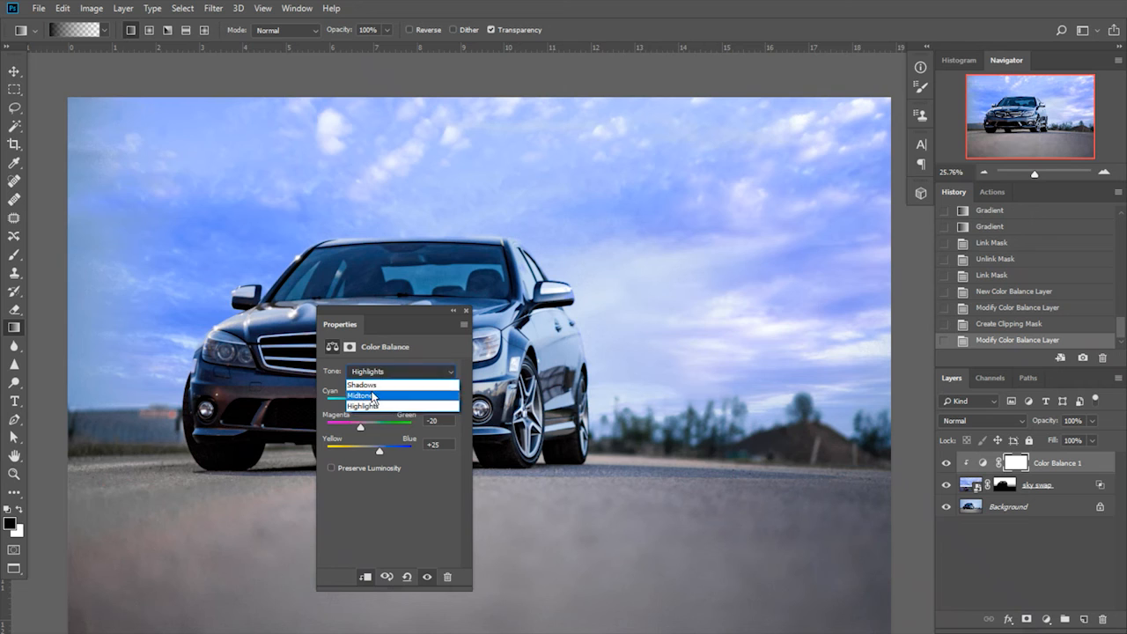
pyautogui.click(371, 396)
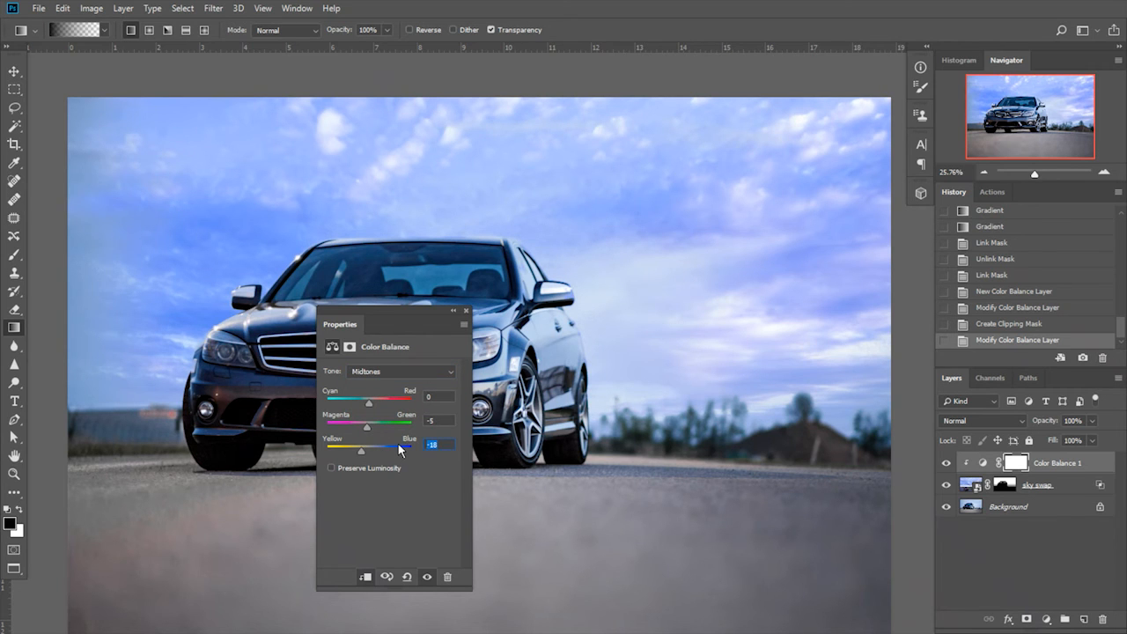
pyautogui.write('0')
# - Set the Color Balance shadows to Magenta–Green -8 and Yellow–Blue -27
pyautogui.click(400, 372)
pyautogui.click(405, 382)
pyautogui.moveTo(369, 449)
pyautogui.mouseDown()
pyautogui.moveTo(339, 451)
pyautogui.moveTo(397, 465)
pyautogui.moveTo(358, 465)
pyautogui.moveTo(365, 429)
pyautogui.mouseUp()
# - Set the midtones Yellow–Blue to -40 and lower the Color Balance layer's opacity to 67%
pyautogui.click(392, 368)
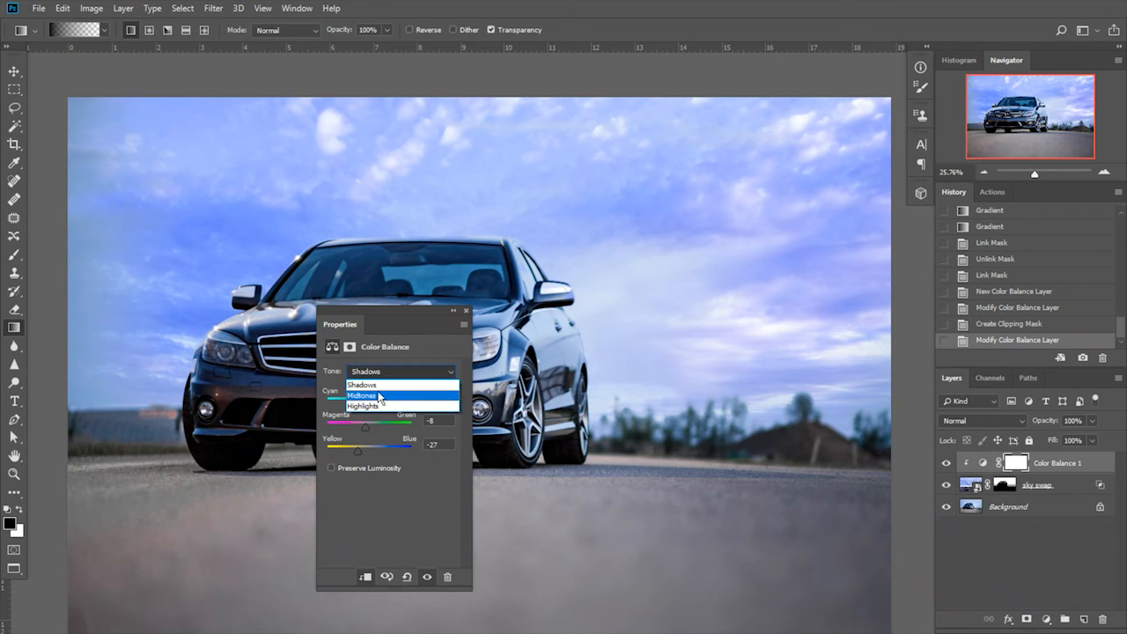
pyautogui.click(373, 389)
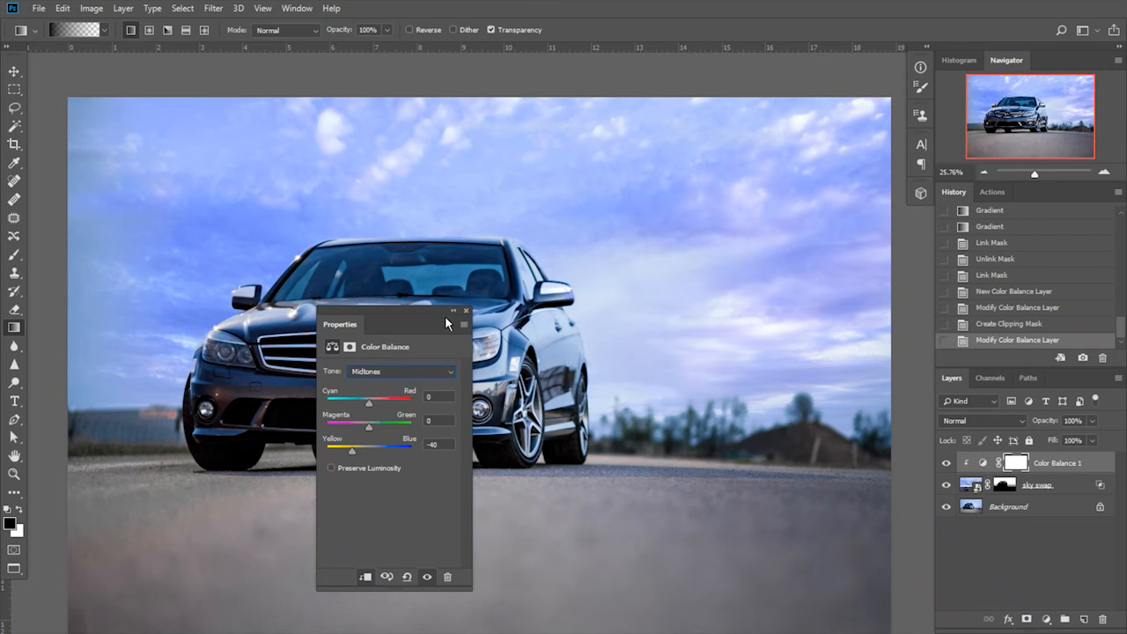
pyautogui.moveTo(396, 323); pyautogui.dragTo(917, 89)
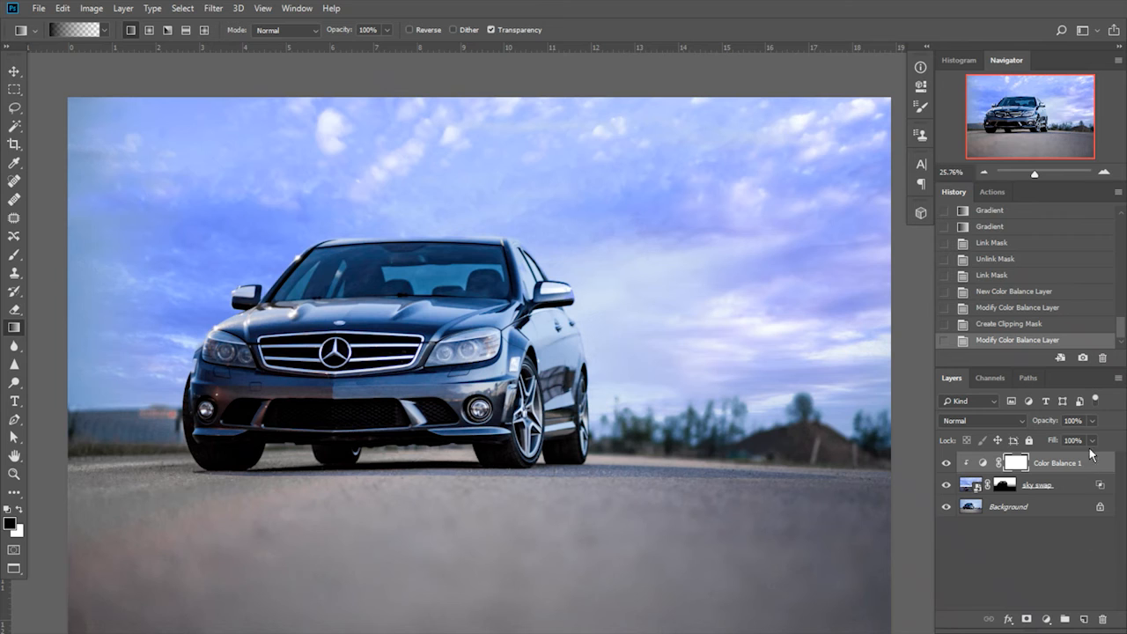
pyautogui.moveTo(1056, 426); pyautogui.dragTo(1030, 432)
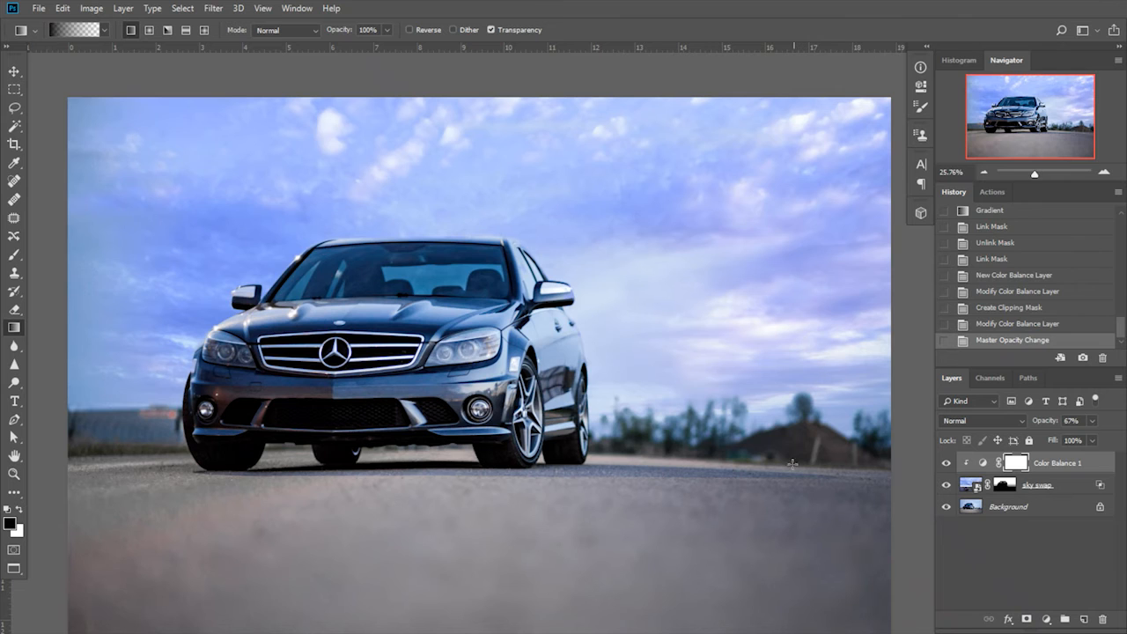
# - Paint black at 12% brush opacity on the Color Balance mask over the sky at the photo's left side
pyautogui.scroll(-1, 789, 467)
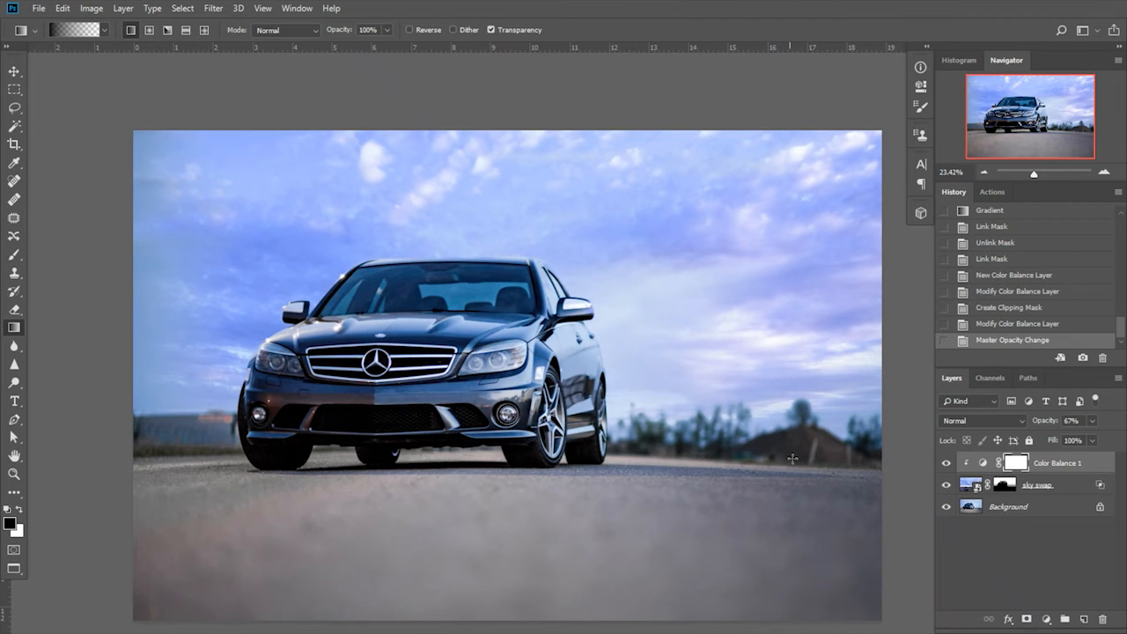
pyautogui.moveTo(786, 436); pyautogui.dragTo(752, 435)
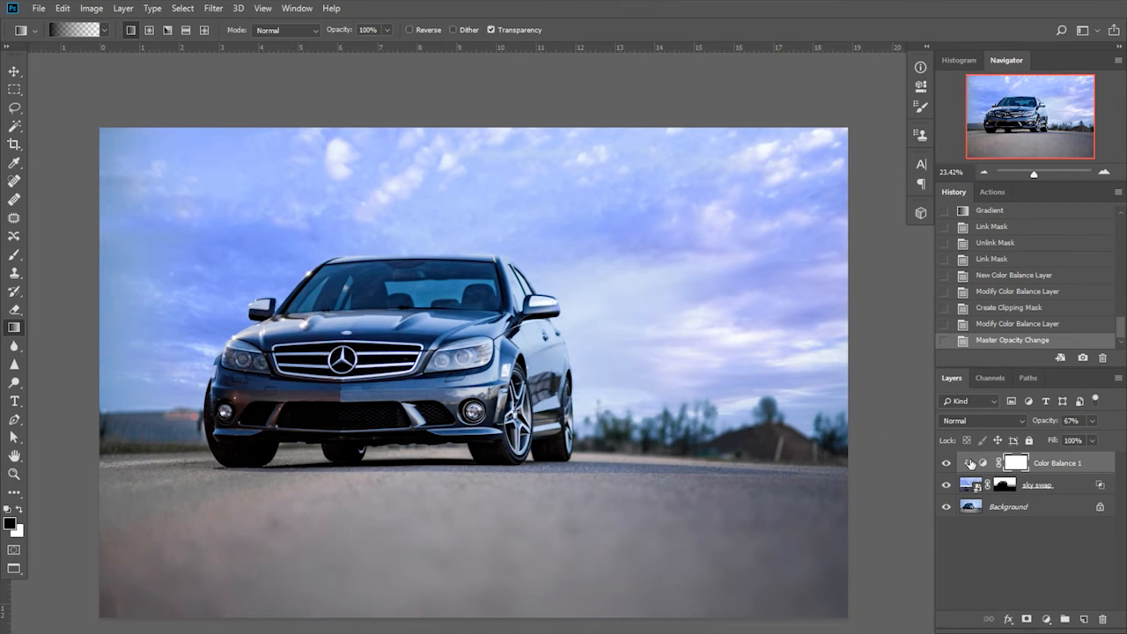
pyautogui.press('b')
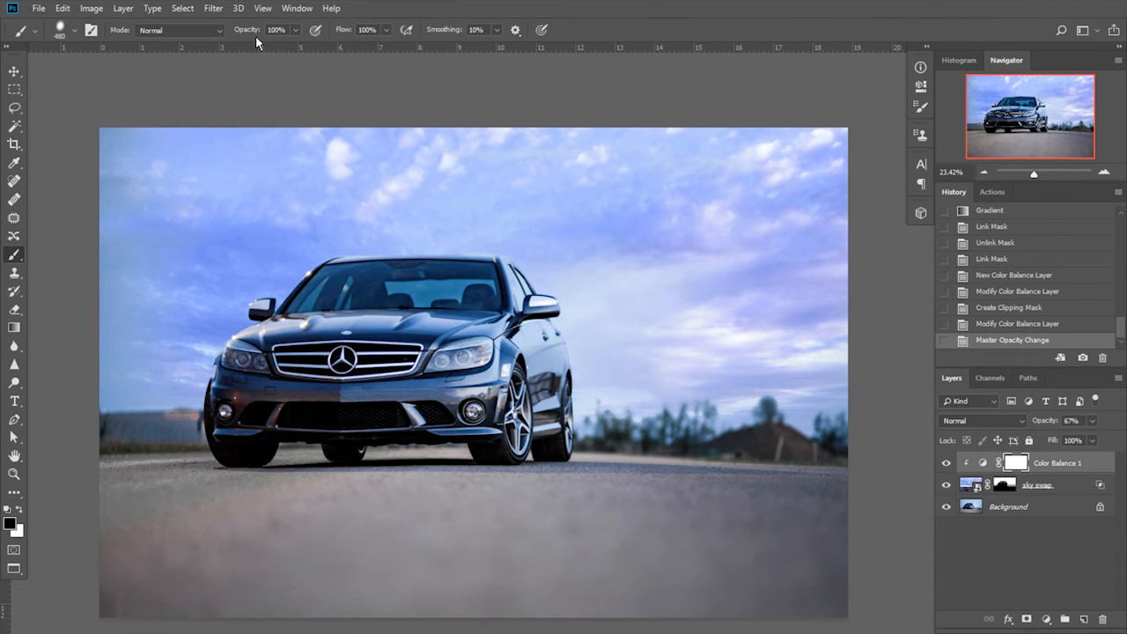
pyautogui.moveTo(257, 33)
pyautogui.mouseDown()
pyautogui.moveTo(184, 73)
pyautogui.moveTo(206, 76)
pyautogui.mouseUp()
pyautogui.press('Return')
pyautogui.moveTo(180, 262)
pyautogui.mouseDown()
pyautogui.moveTo(225, 271)
pyautogui.moveTo(215, 300)
pyautogui.moveTo(269, 268)
pyautogui.moveTo(205, 317)
pyautogui.moveTo(253, 266)
pyautogui.moveTo(197, 285)
pyautogui.moveTo(184, 303)
pyautogui.moveTo(266, 246)
pyautogui.moveTo(207, 238)
pyautogui.moveTo(154, 155)
pyautogui.moveTo(221, 284)
pyautogui.moveTo(231, 328)
pyautogui.moveTo(194, 231)
pyautogui.mouseUp()
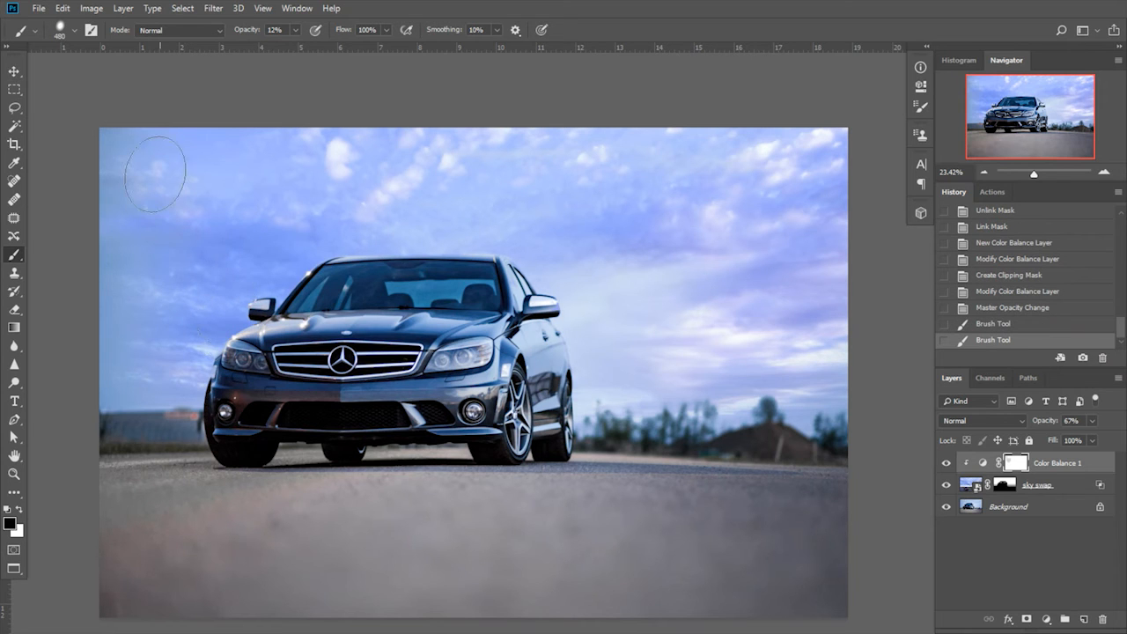
pyautogui.moveTo(221, 334); pyautogui.dragTo(245, 349)
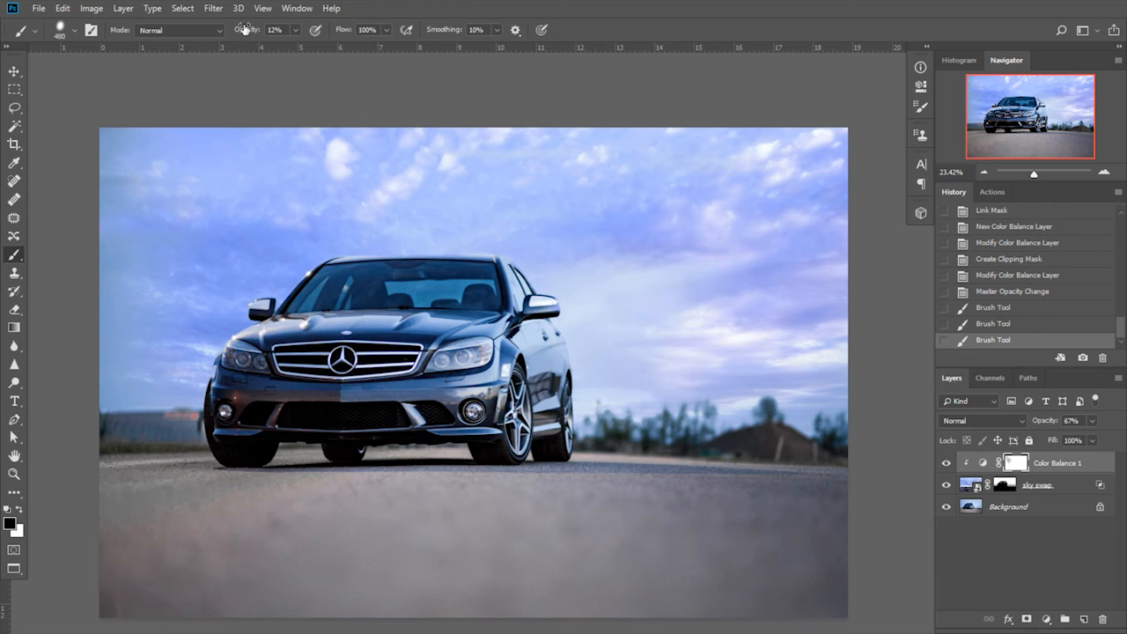
# - Paint black at 25% brush opacity on the mask over the left, middle and right sky, and compare with the Color Balance layer hidden
pyautogui.moveTo(244, 29); pyautogui.dragTo(253, 37)
pyautogui.moveTo(147, 176); pyautogui.dragTo(152, 174)
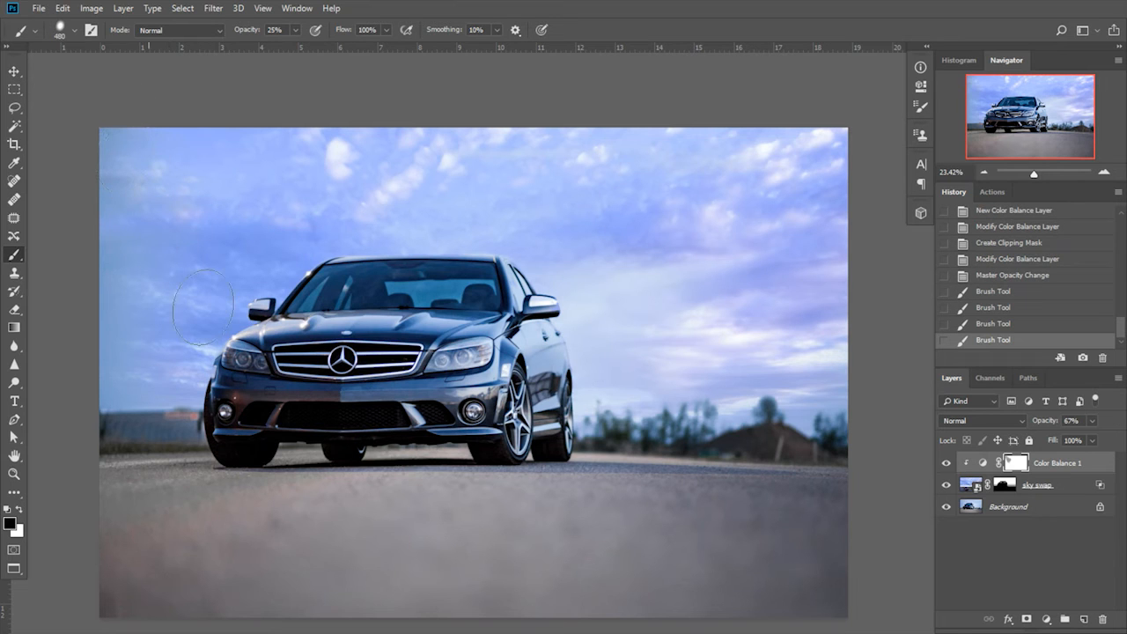
pyautogui.moveTo(168, 309); pyautogui.dragTo(176, 319)
pyautogui.moveTo(297, 264)
pyautogui.mouseDown()
pyautogui.moveTo(195, 243)
pyautogui.moveTo(456, 286)
pyautogui.mouseUp()
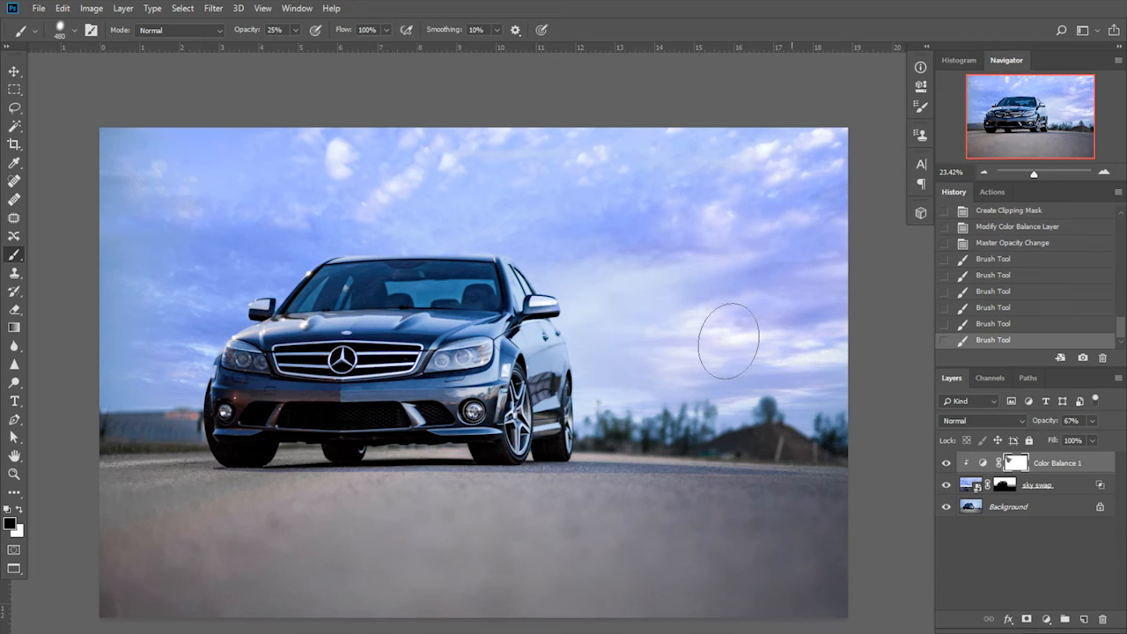
pyautogui.moveTo(690, 258)
pyautogui.mouseDown()
pyautogui.moveTo(763, 252)
pyautogui.moveTo(845, 335)
pyautogui.moveTo(748, 235)
pyautogui.moveTo(760, 257)
pyautogui.moveTo(774, 191)
pyautogui.moveTo(809, 245)
pyautogui.moveTo(834, 198)
pyautogui.moveTo(797, 318)
pyautogui.moveTo(802, 376)
pyautogui.moveTo(758, 401)
pyautogui.moveTo(606, 398)
pyautogui.moveTo(872, 418)
pyautogui.mouseUp()
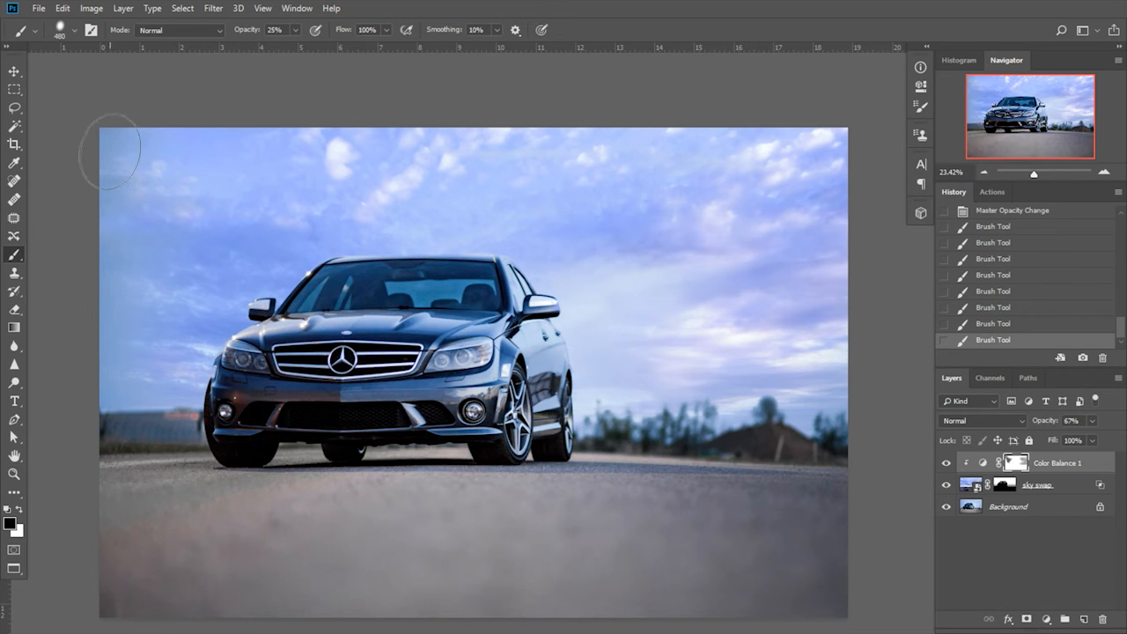
pyautogui.moveTo(361, 217); pyautogui.dragTo(306, 249)
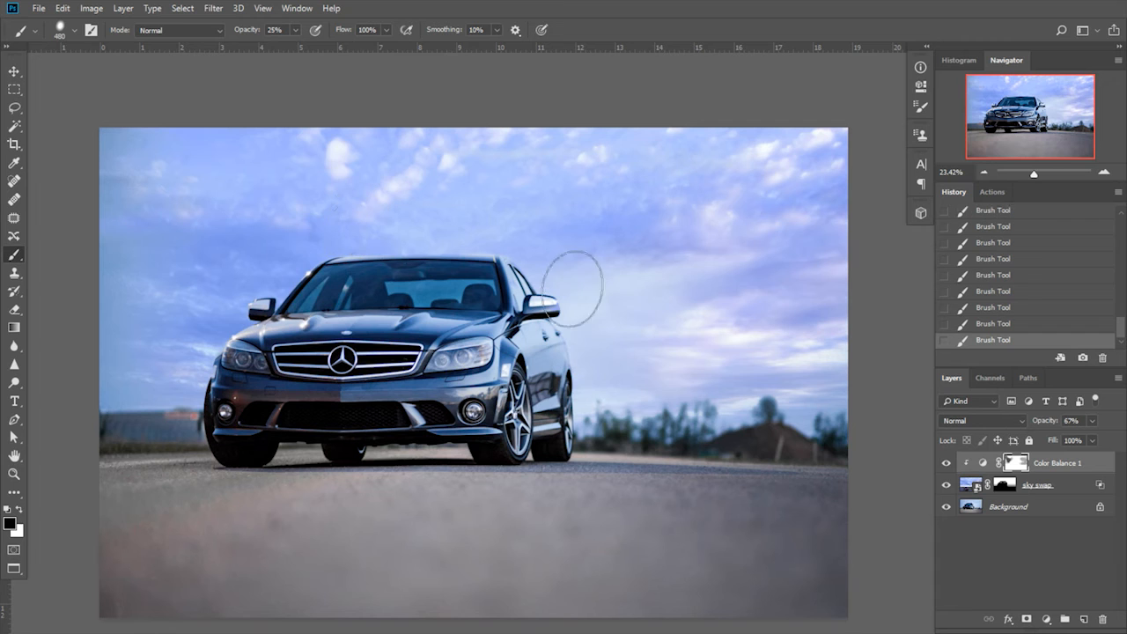
pyautogui.click(946, 464)
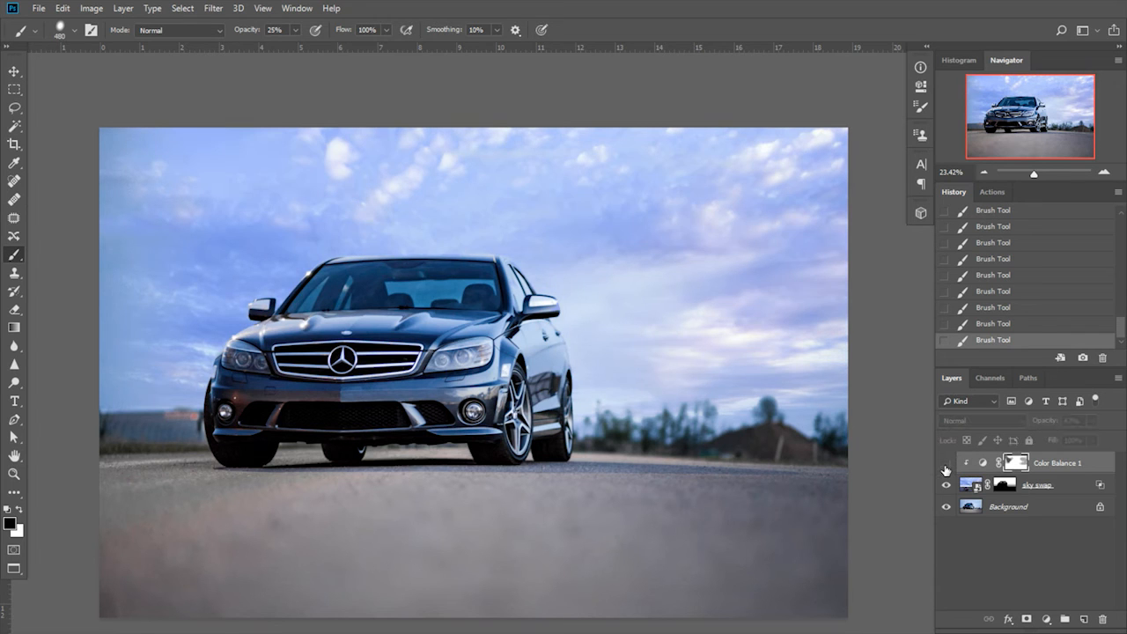
pyautogui.click(946, 464)
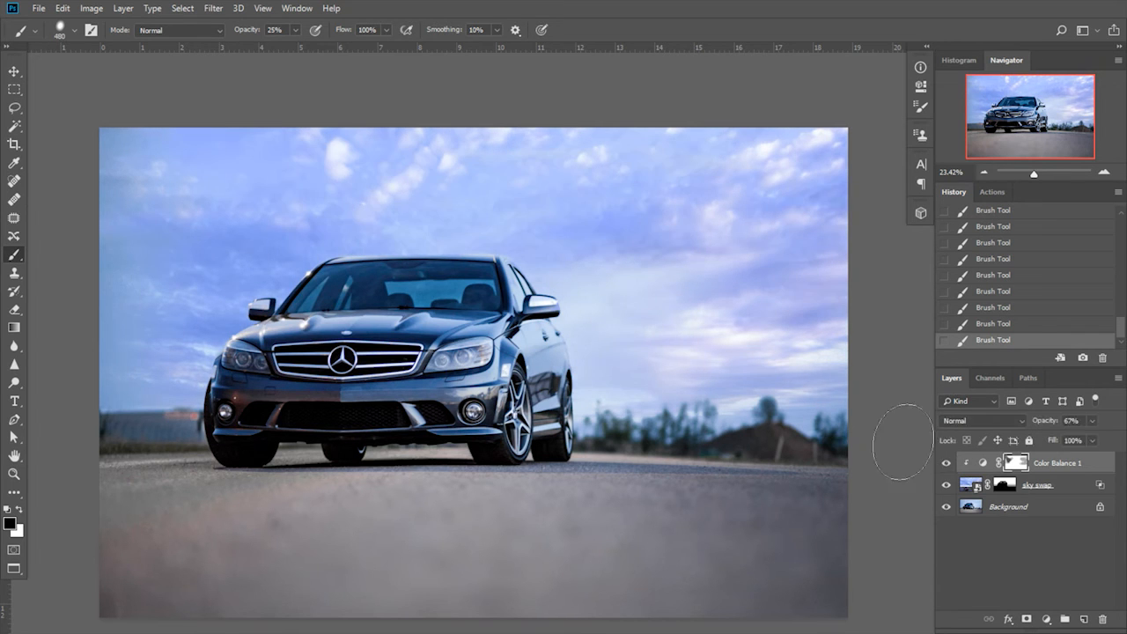
# - Raise the Color Balance layer's opacity to 89% and compare the image with that layer hidden
pyautogui.scroll(-2, 701, 476)
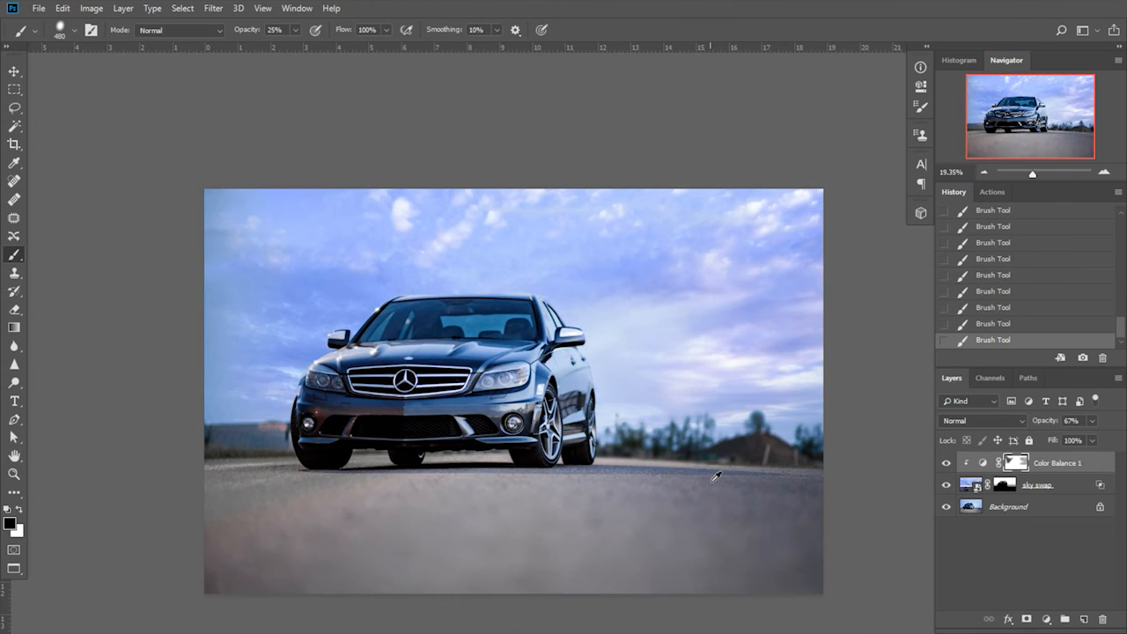
pyautogui.moveTo(1042, 428); pyautogui.dragTo(1053, 425)
pyautogui.click(948, 465)
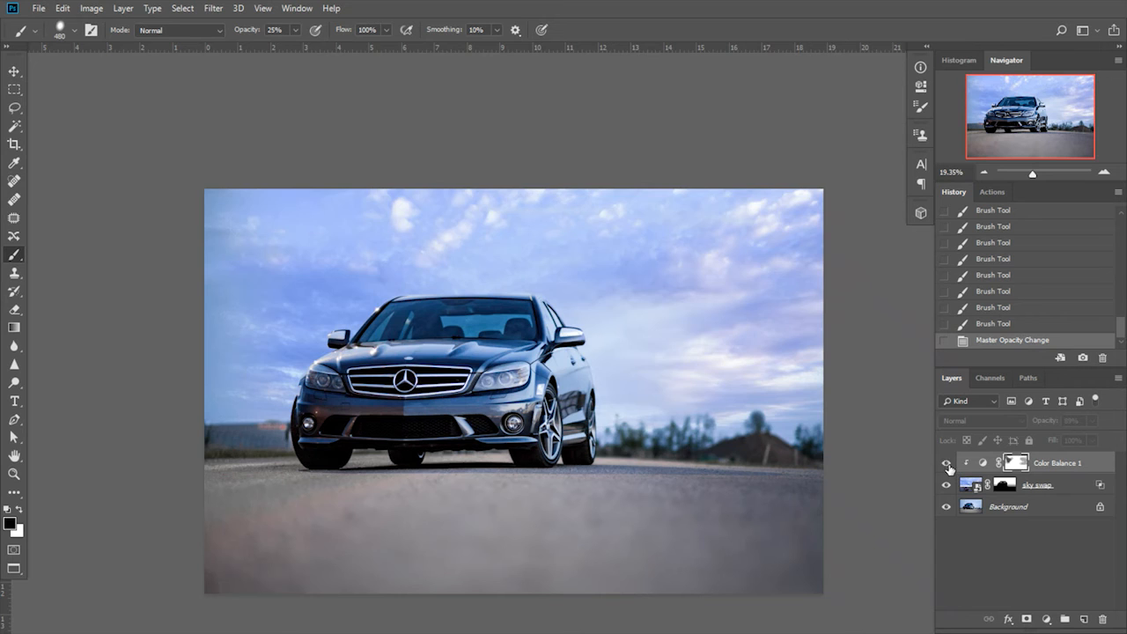
pyautogui.click(947, 465)
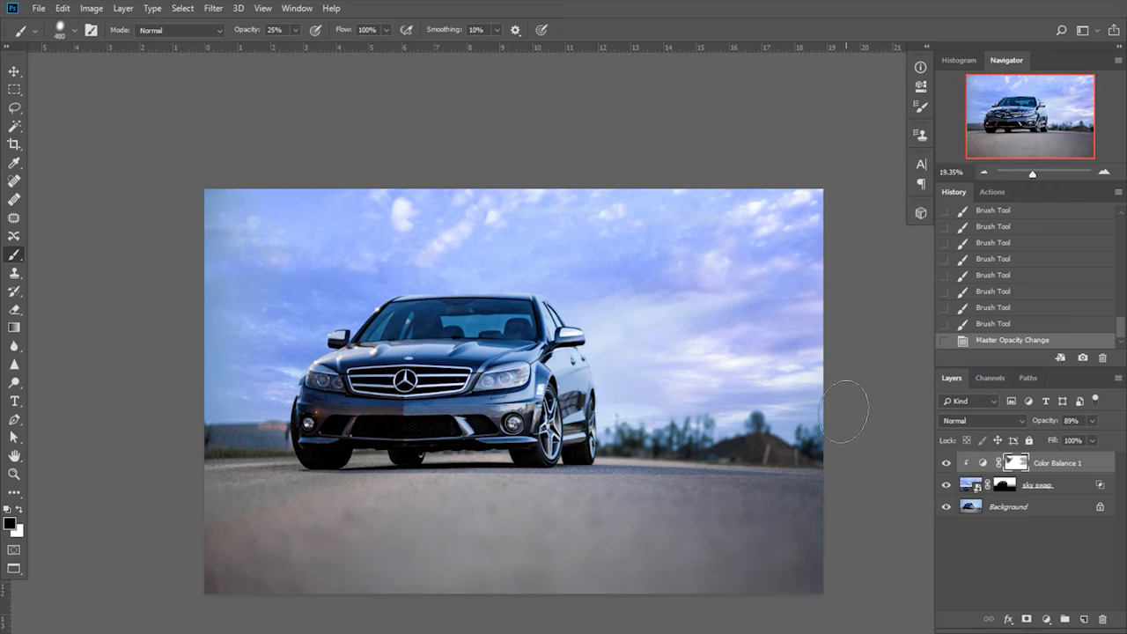
# - Add a Curves adjustment layer with its shadows pulled down and clip it to the sky swap layer
pyautogui.moveTo(837, 473)
pyautogui.mouseDown()
pyautogui.moveTo(723, 405)
pyautogui.moveTo(726, 417)
pyautogui.mouseUp()
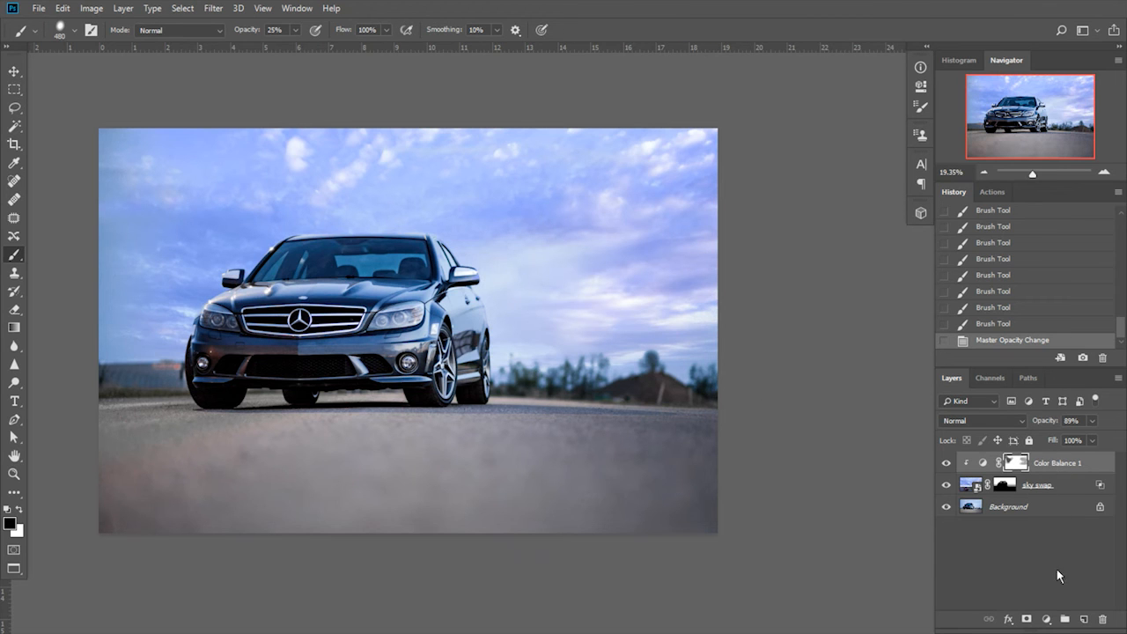
pyautogui.click(1046, 619)
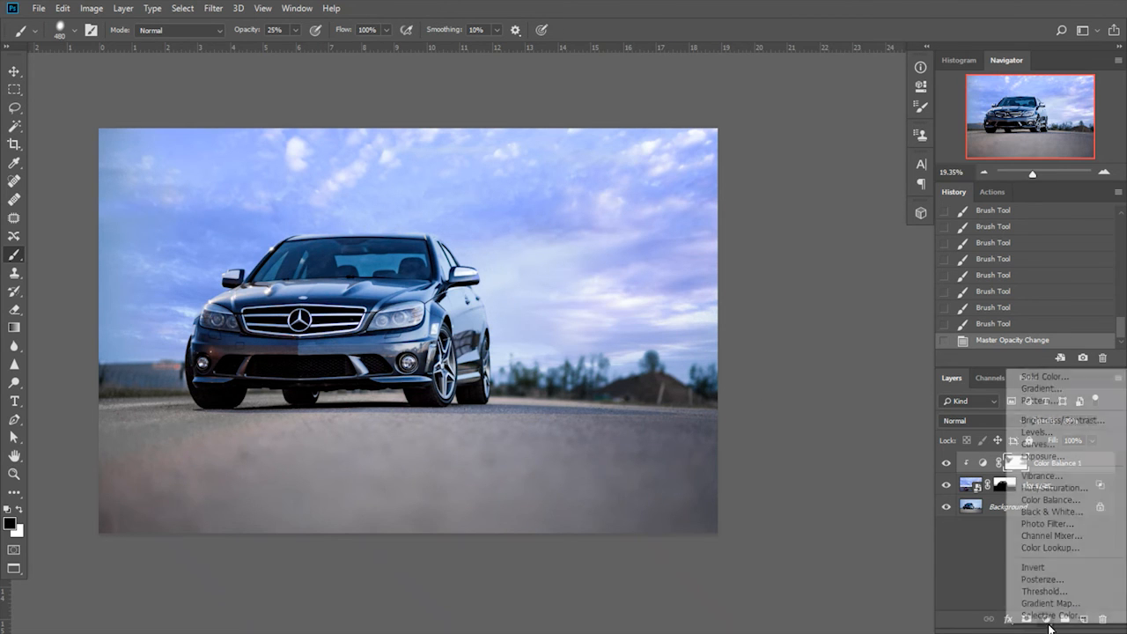
pyautogui.click(1057, 445)
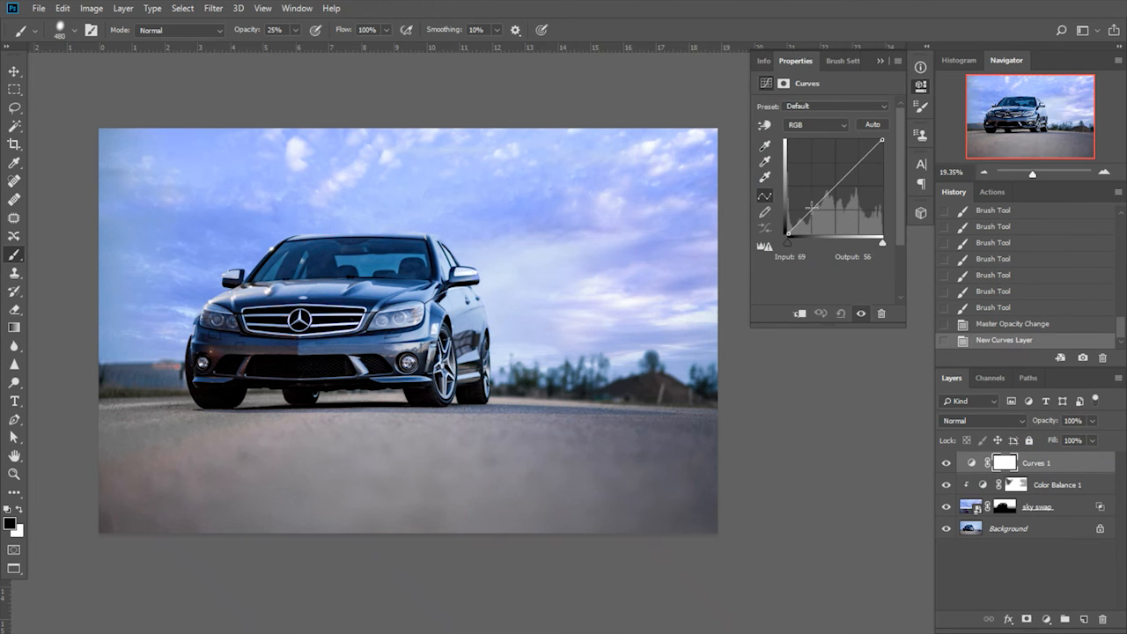
pyautogui.moveTo(811, 206); pyautogui.dragTo(812, 220)
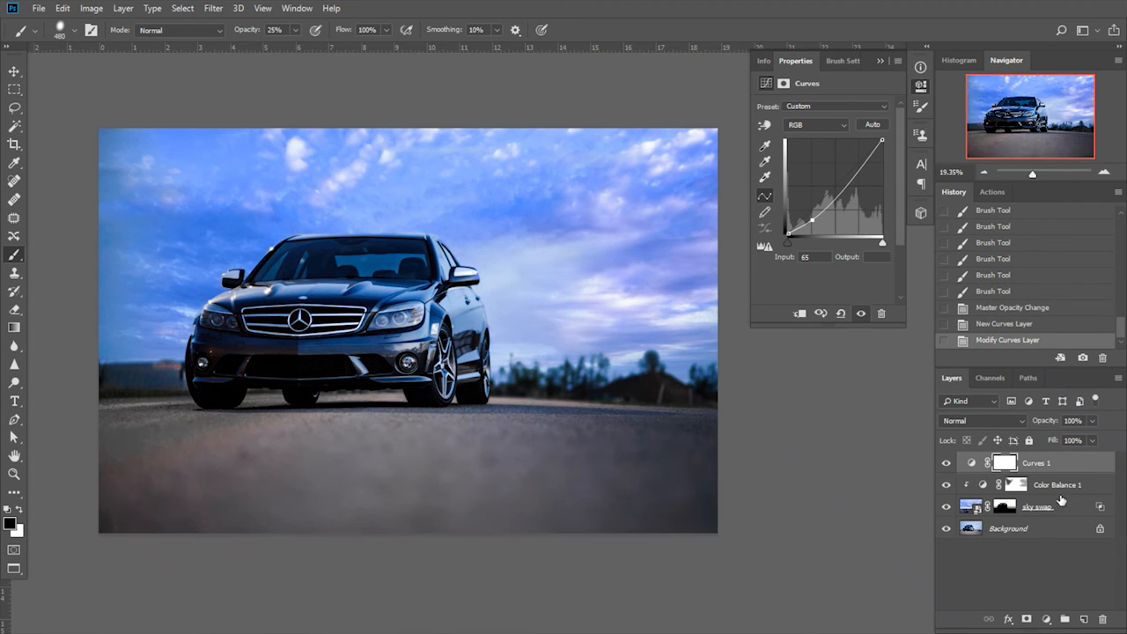
pyautogui.rightClick(1047, 471)
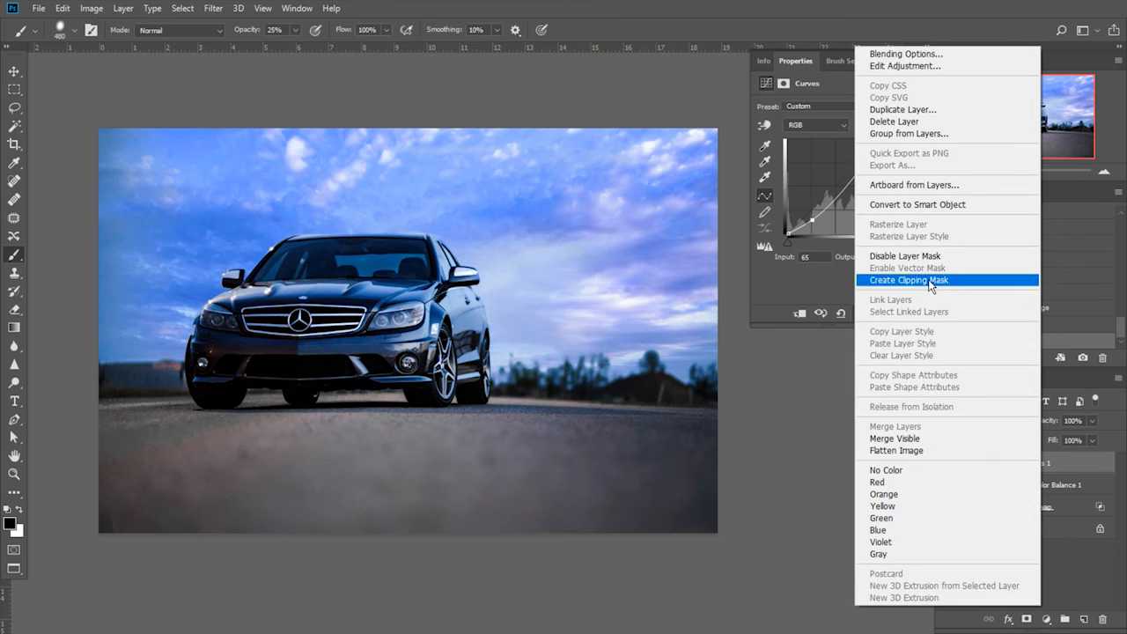
pyautogui.click(931, 282)
# - Raise the curve's midtones with the shadow point at input 53, and set the Curves layer's opacity to 80%
pyautogui.moveTo(850, 189); pyautogui.dragTo(836, 180)
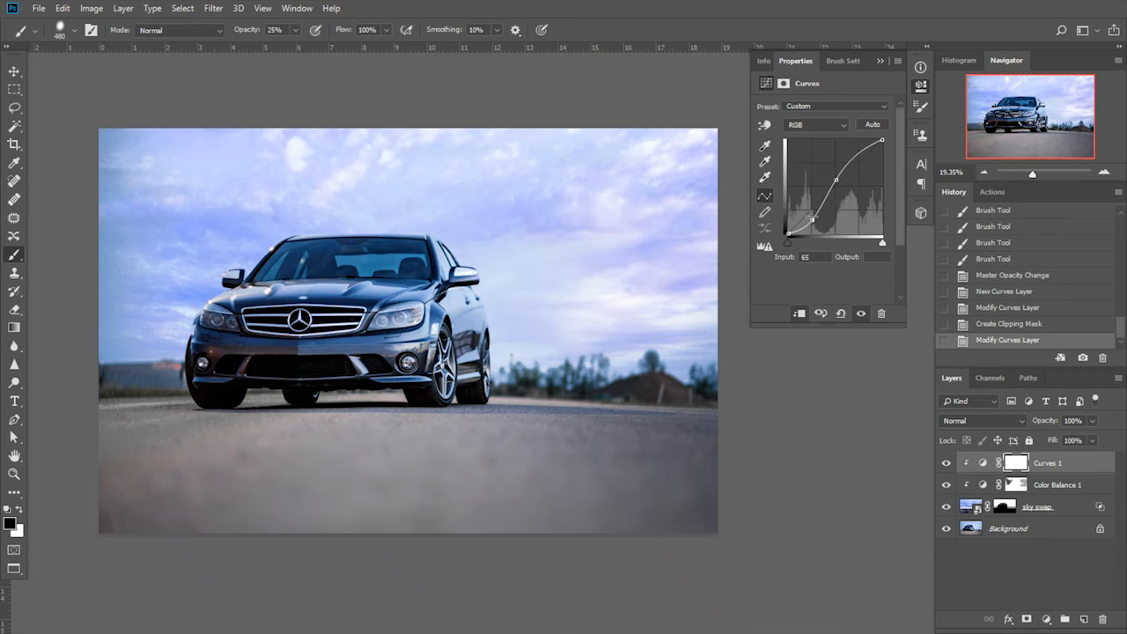
pyautogui.moveTo(812, 219); pyautogui.dragTo(808, 216)
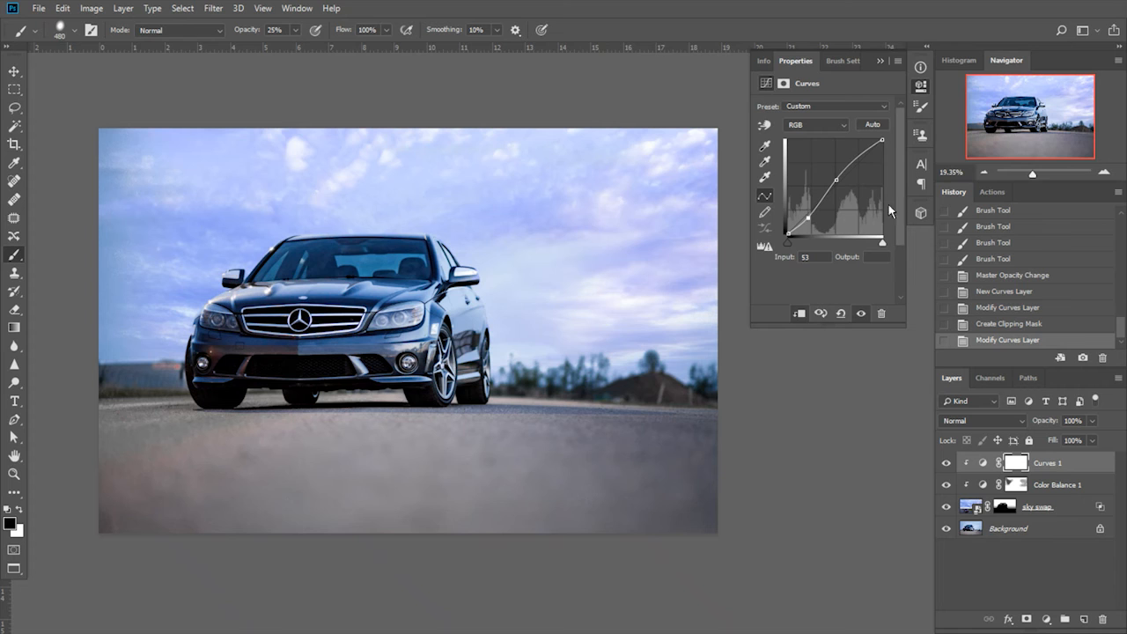
pyautogui.click(921, 87)
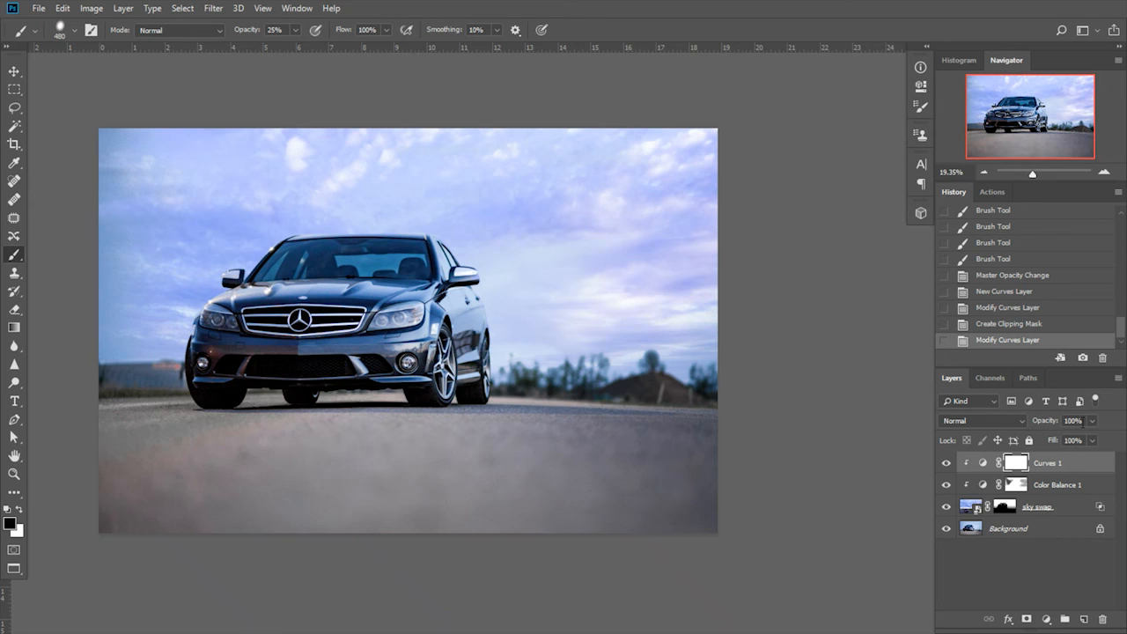
pyautogui.click(1039, 427)
pyautogui.write('80')
pyautogui.press('Return')
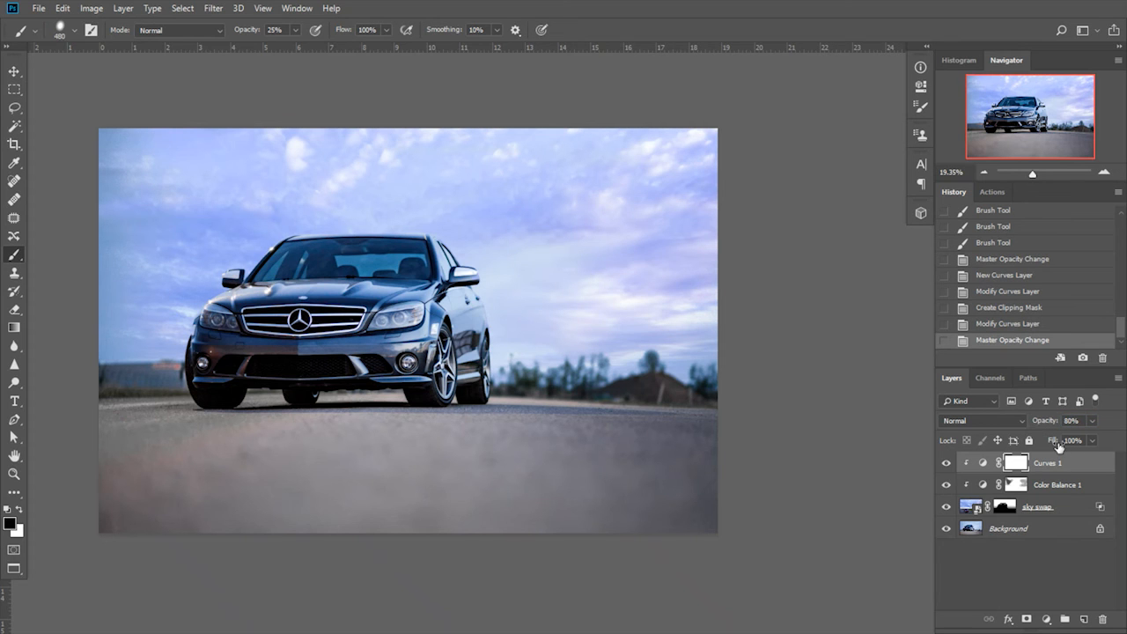
pyautogui.click(1046, 619)
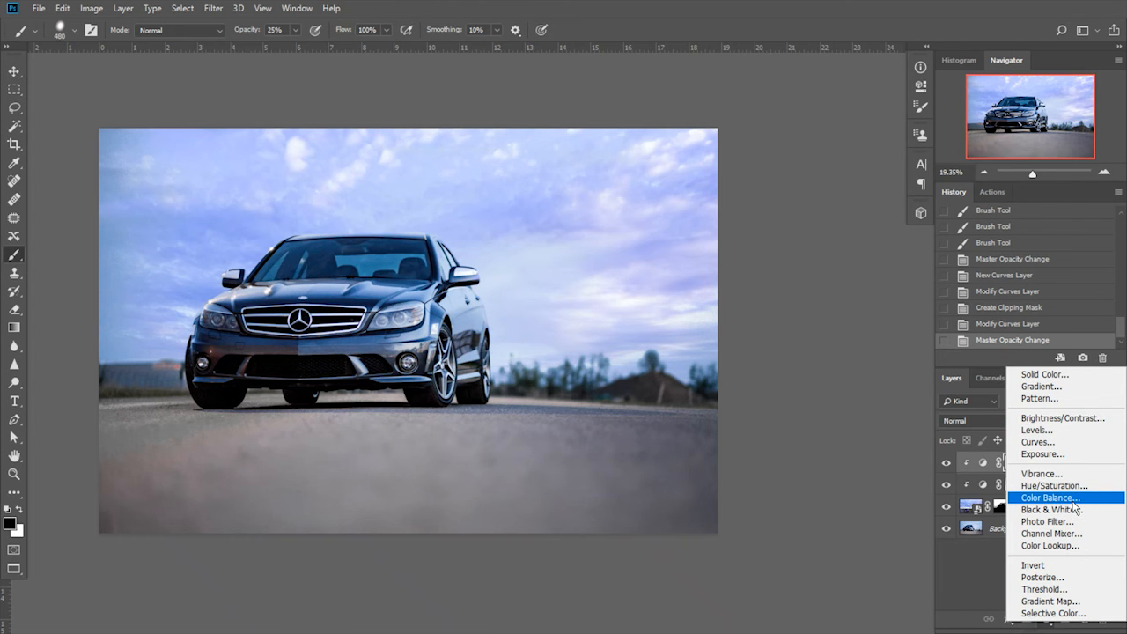
pyautogui.click(972, 574)
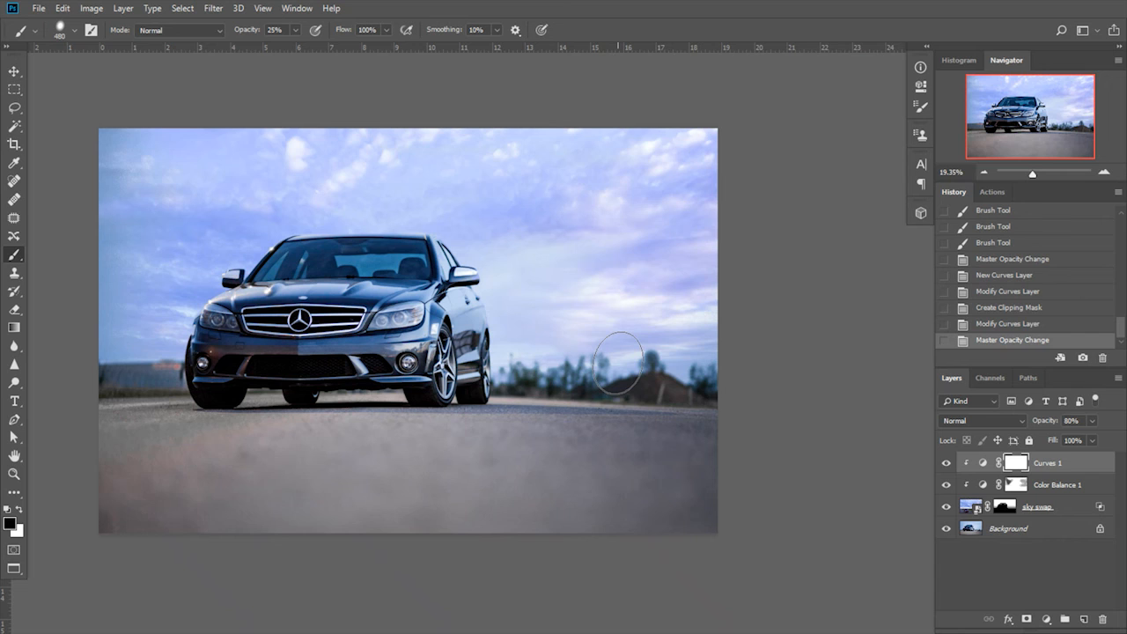
# - Try to distort the sky swap layer by its upper-right corner with the mask still linked, and undo the transform
pyautogui.click(968, 509)
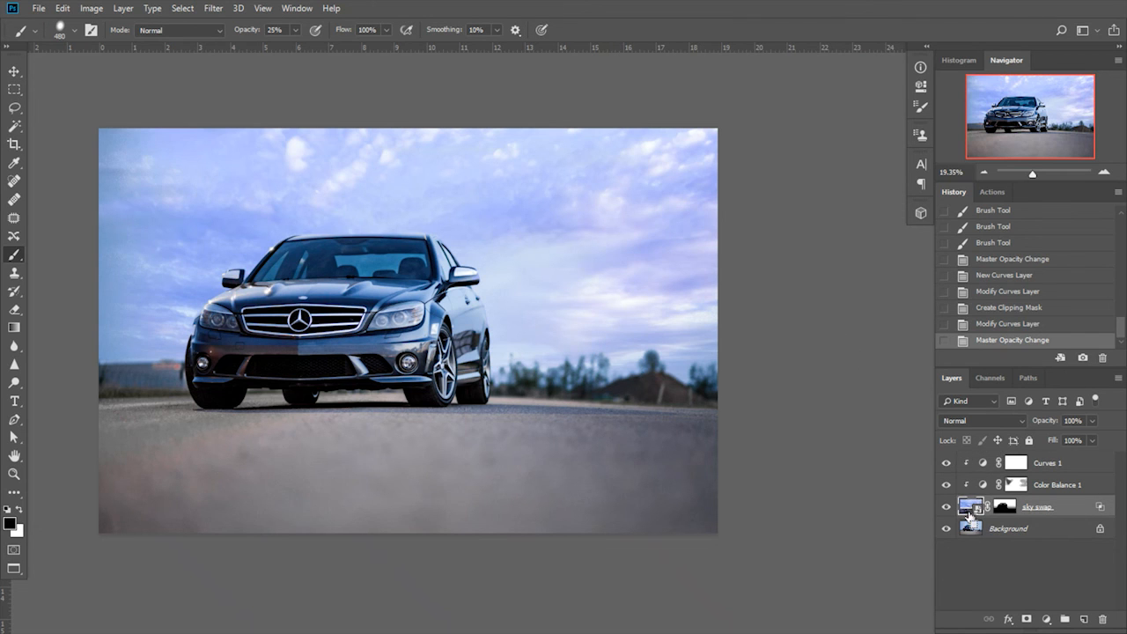
pyautogui.hotkey('ctrl', 't')
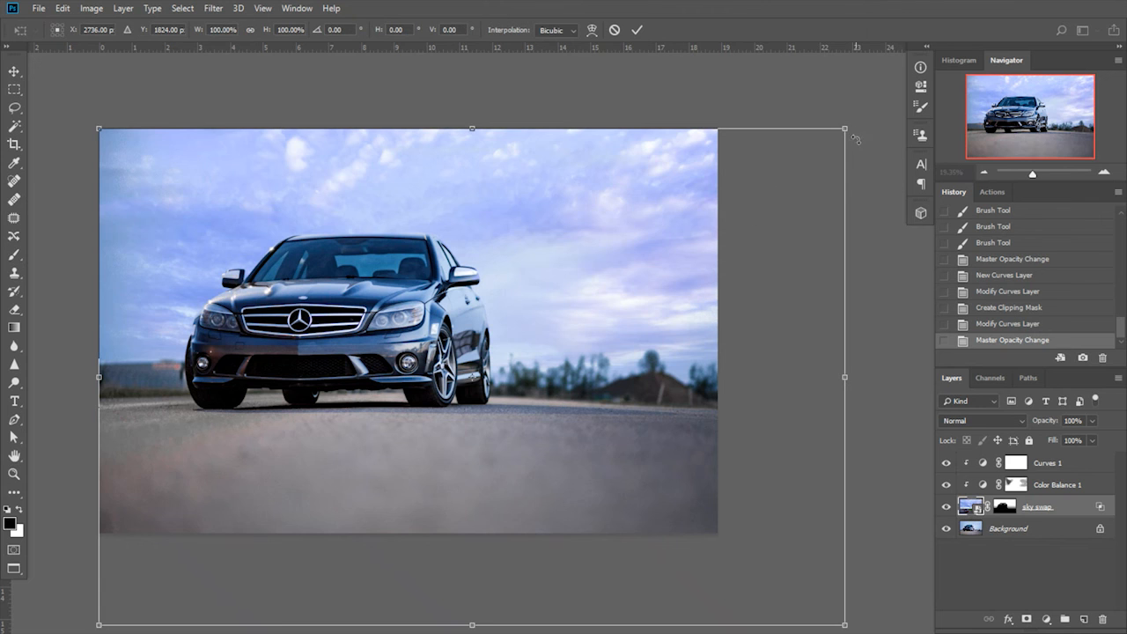
pyautogui.moveTo(845, 130); pyautogui.dragTo(904, 114)
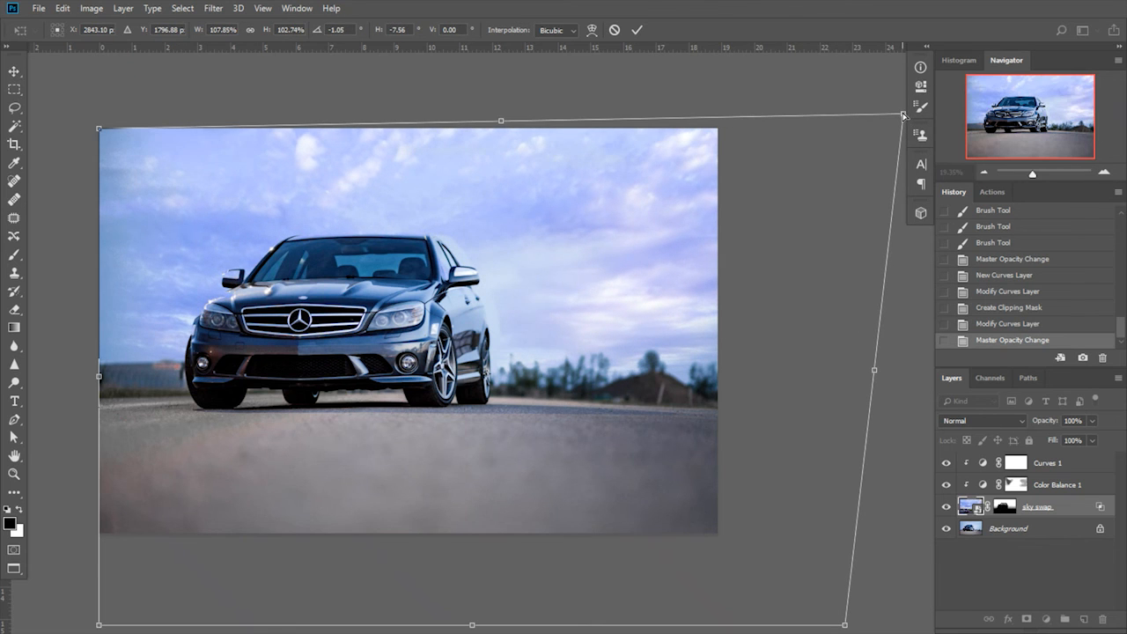
pyautogui.click(637, 30)
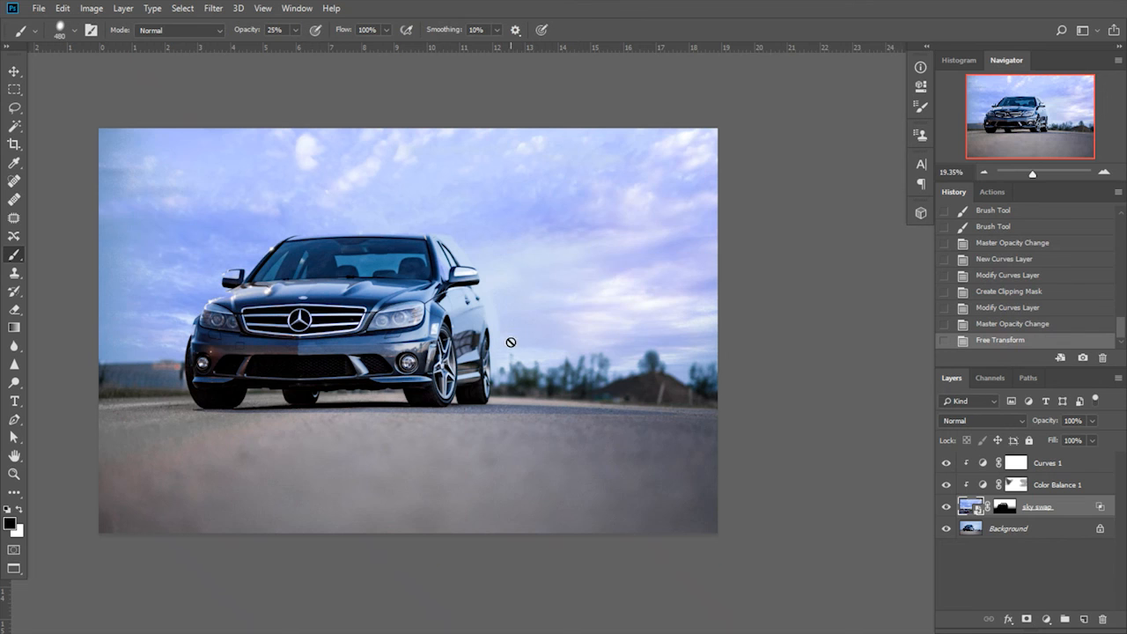
pyautogui.hotkey('ctrl', 'z')
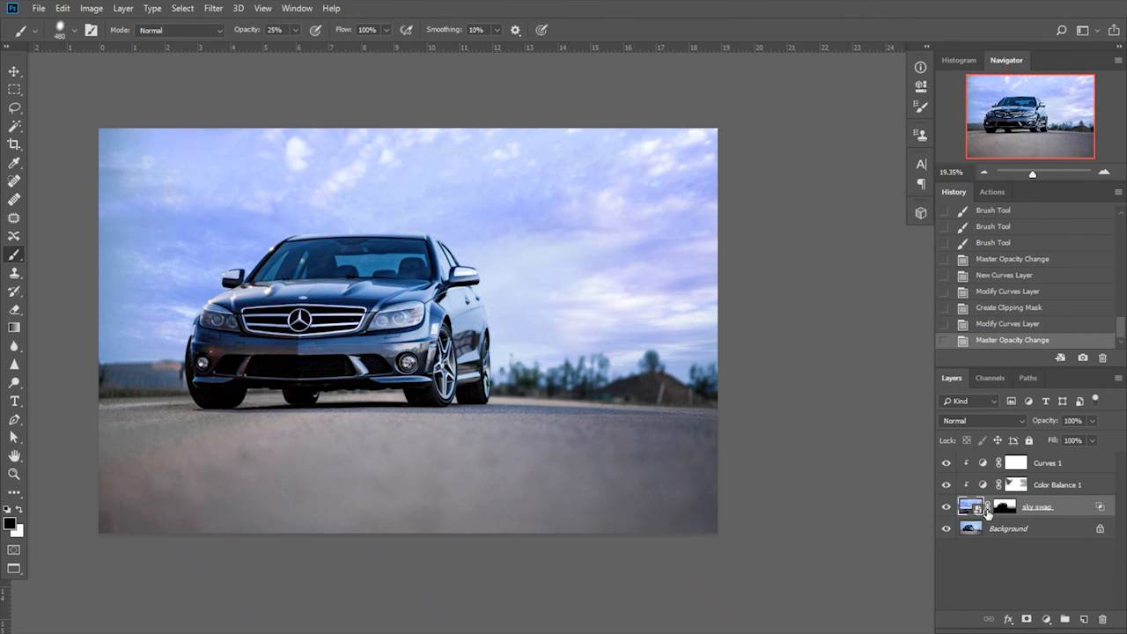
# - Unlink the sky swap layer from its mask and distort only the sky by moving its upper-right and upper-left corners outward
pyautogui.click(987, 509)
pyautogui.click(971, 509)
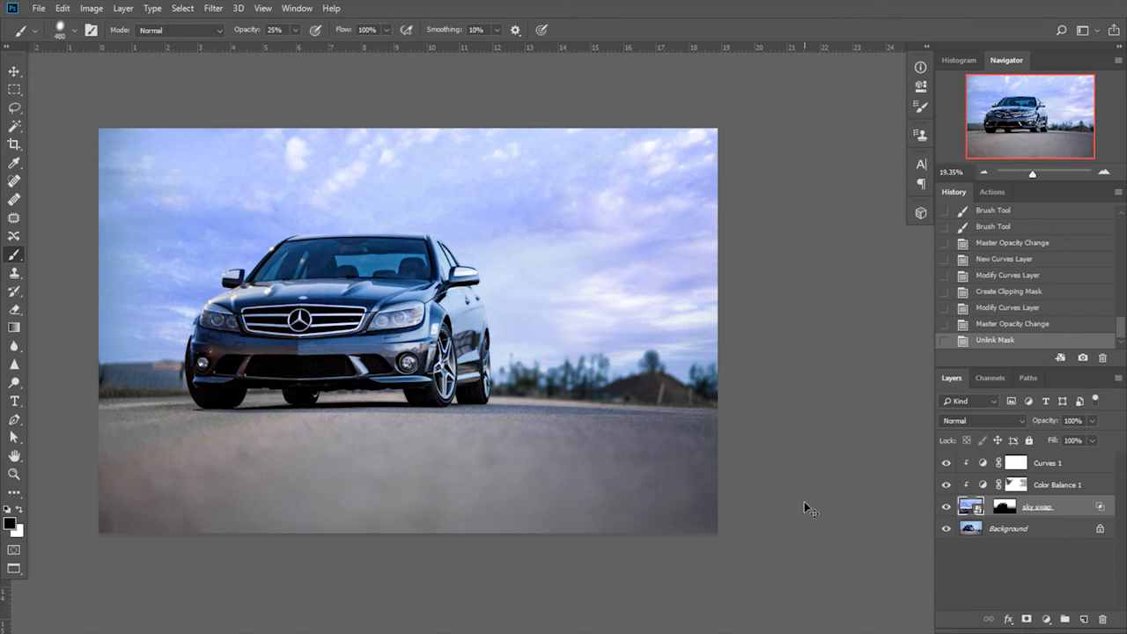
pyautogui.hotkey('ctrl', 't')
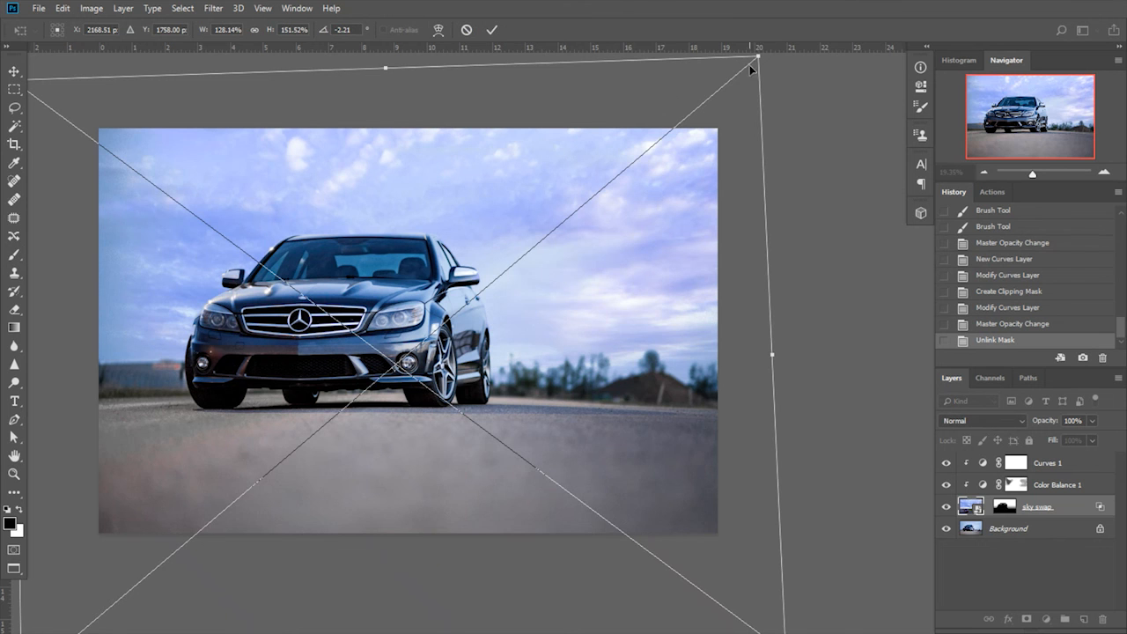
pyautogui.moveTo(759, 59); pyautogui.dragTo(824, 88)
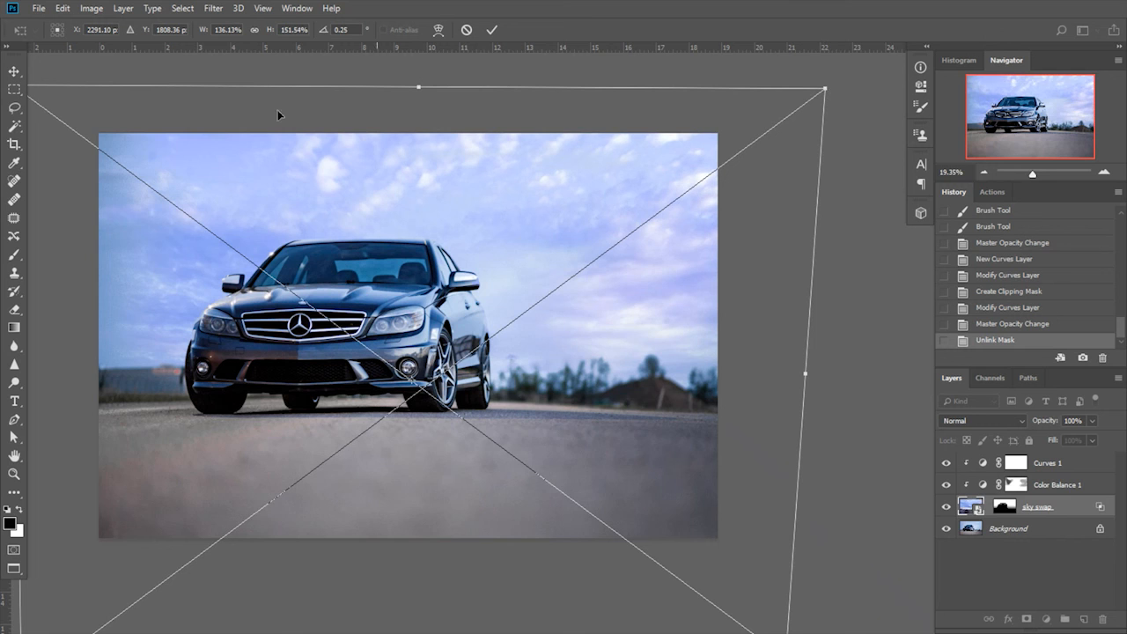
pyautogui.moveTo(338, 223); pyautogui.dragTo(453, 205)
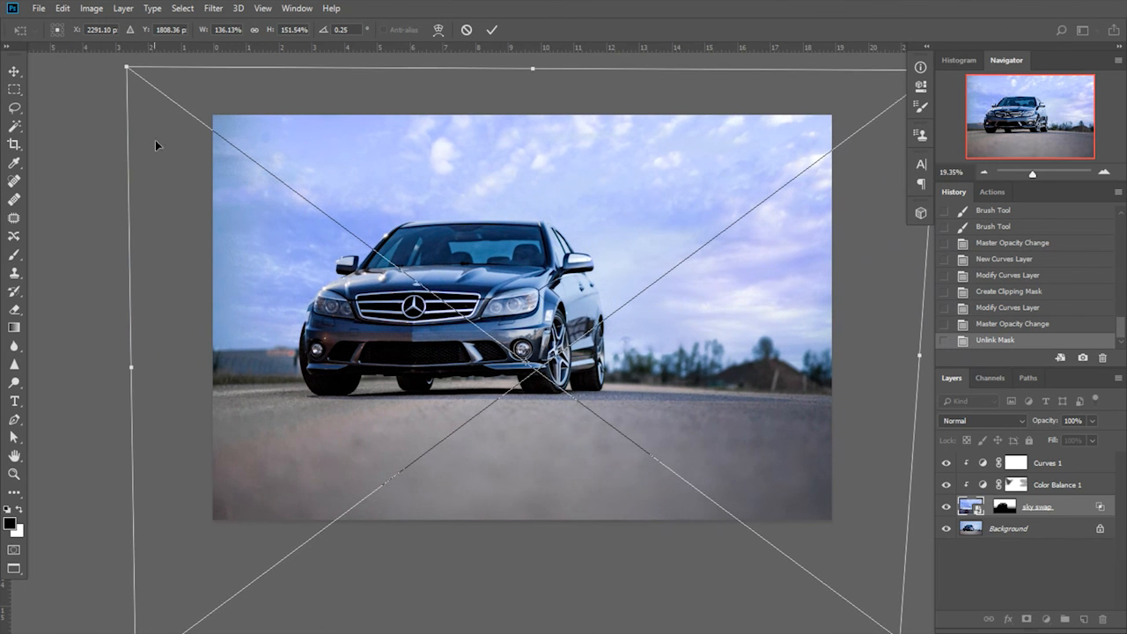
pyautogui.moveTo(310, 160); pyautogui.dragTo(325, 212)
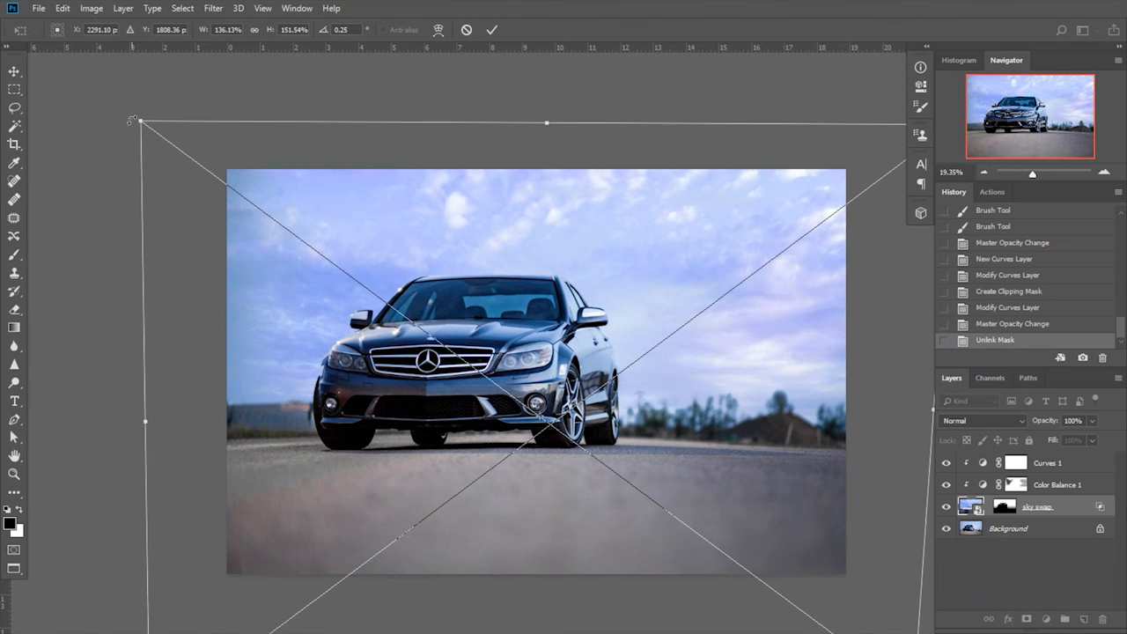
pyautogui.moveTo(139, 123); pyautogui.dragTo(99, 83)
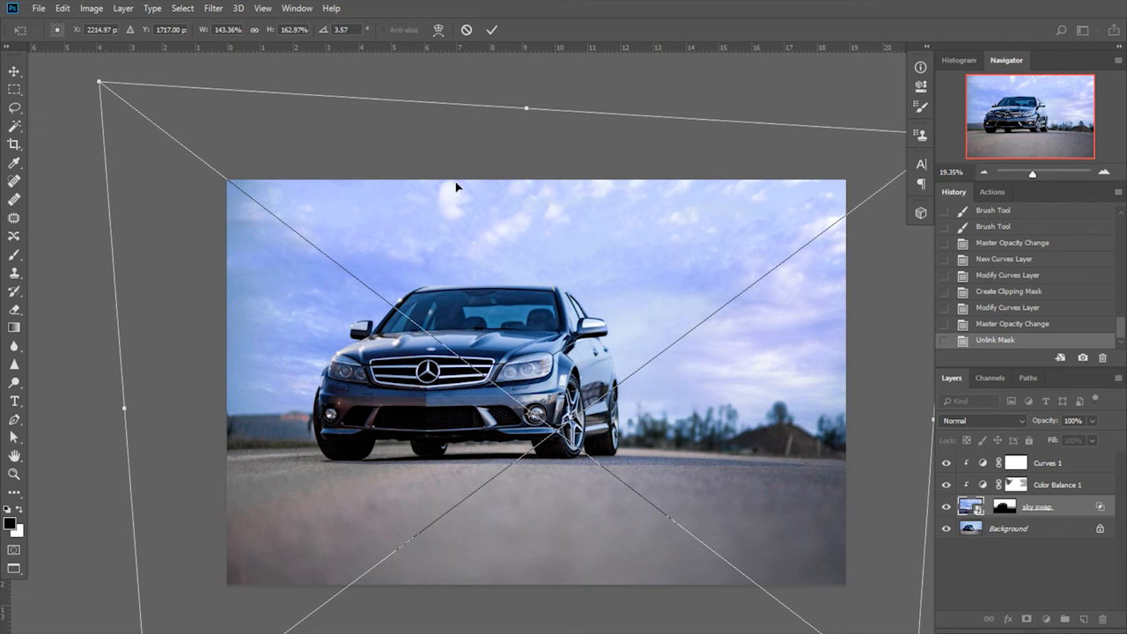
pyautogui.click(492, 29)
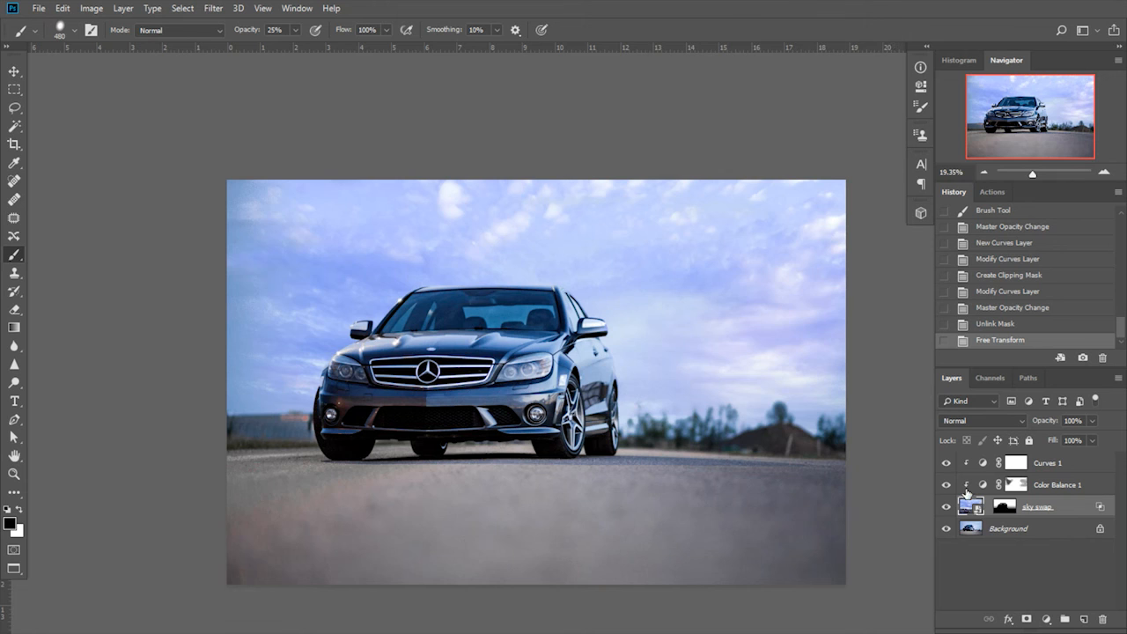
# - Apply a Gaussian Blur with a 1.7-pixel radius to the sky swap layer
pyautogui.click(213, 8)
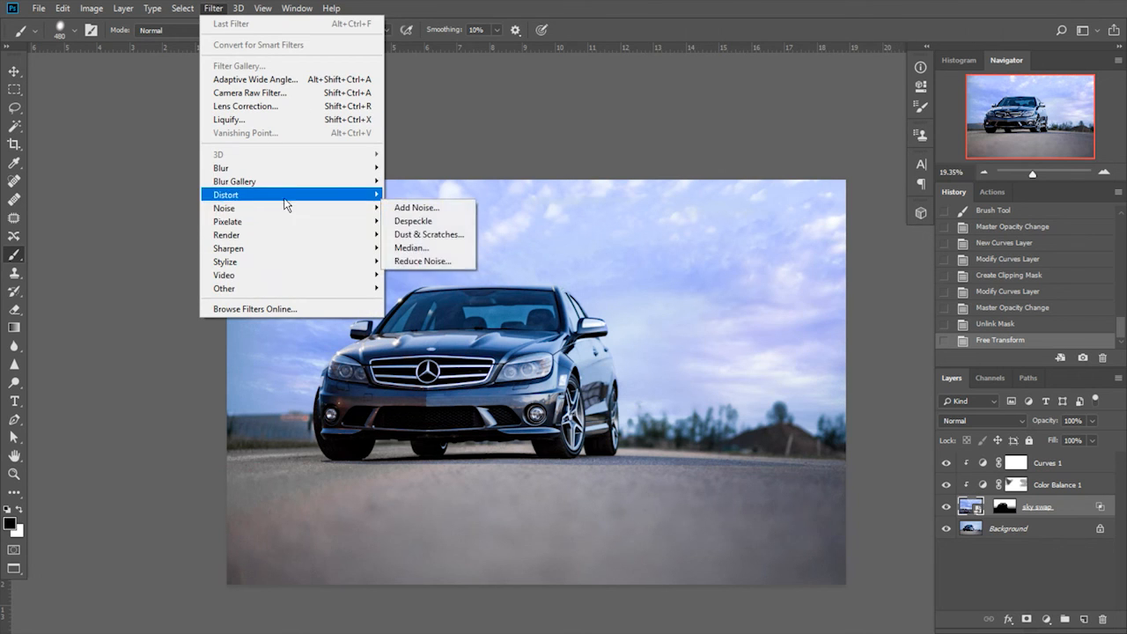
pyautogui.moveTo(298, 174)
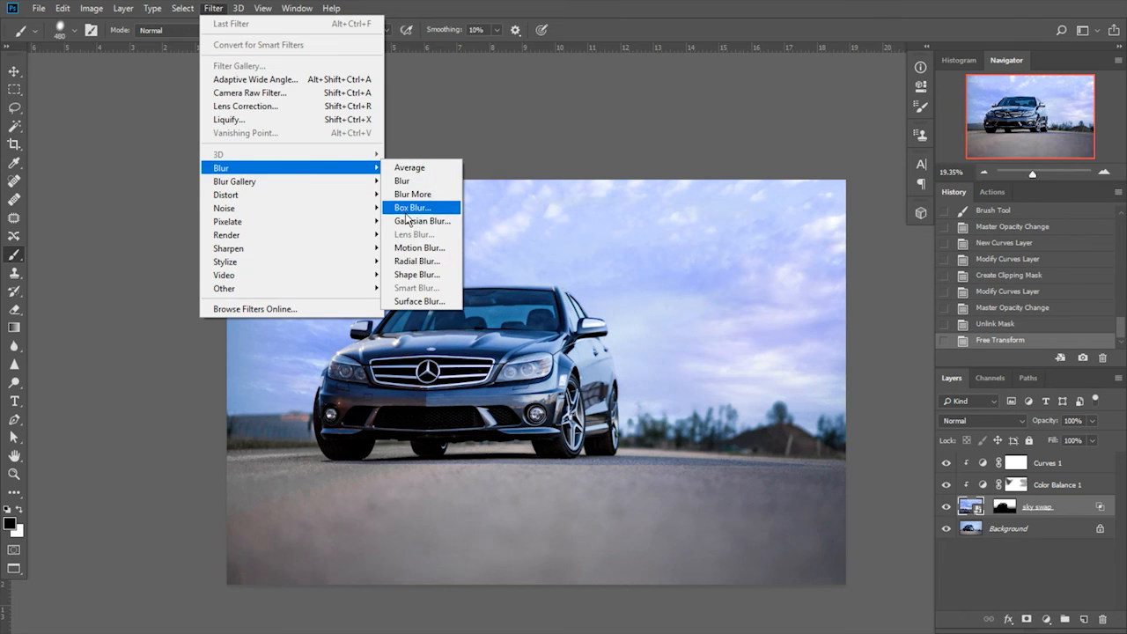
pyautogui.click(415, 221)
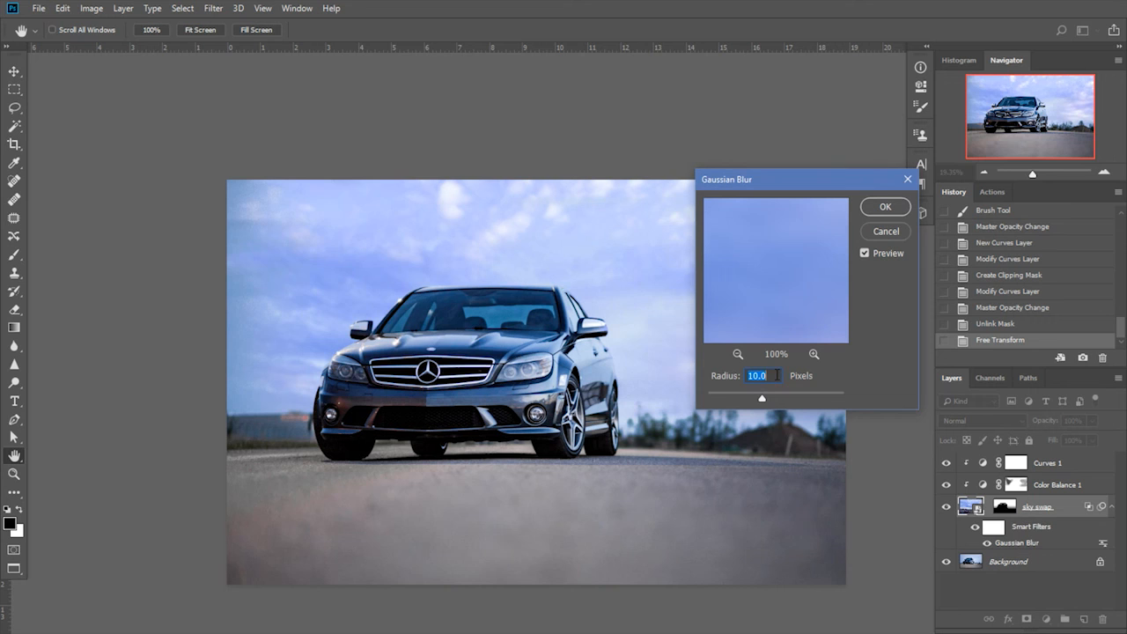
pyautogui.write('2')
pyautogui.write('1.7')
pyautogui.click(884, 210)
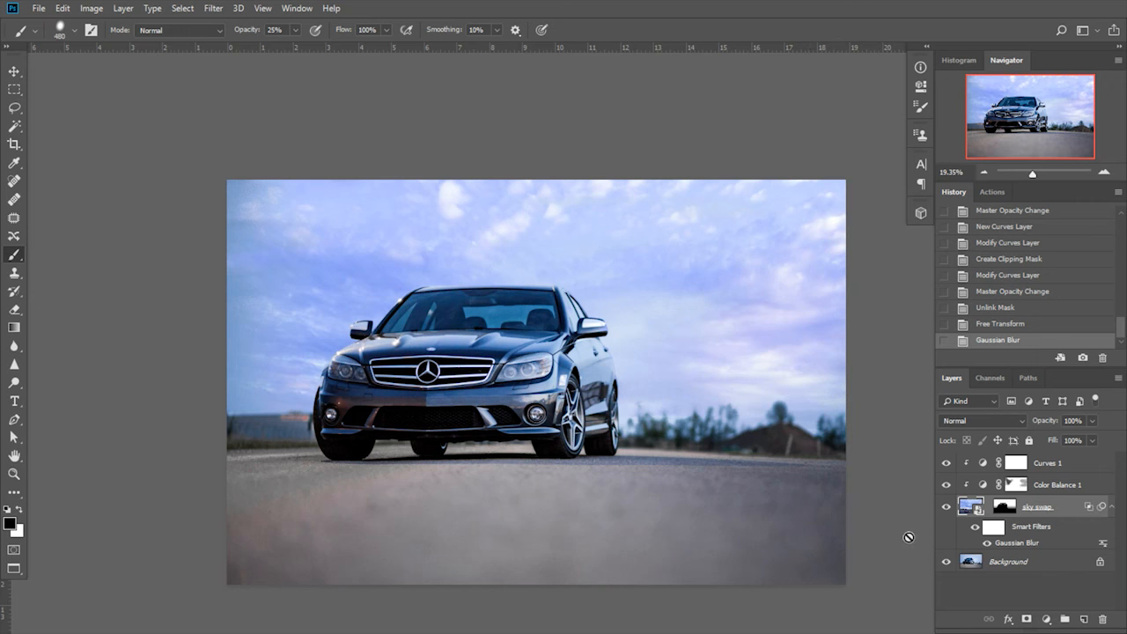
pyautogui.moveTo(864, 524)
pyautogui.mouseDown()
pyautogui.moveTo(818, 458)
pyautogui.moveTo(820, 472)
pyautogui.mouseUp()
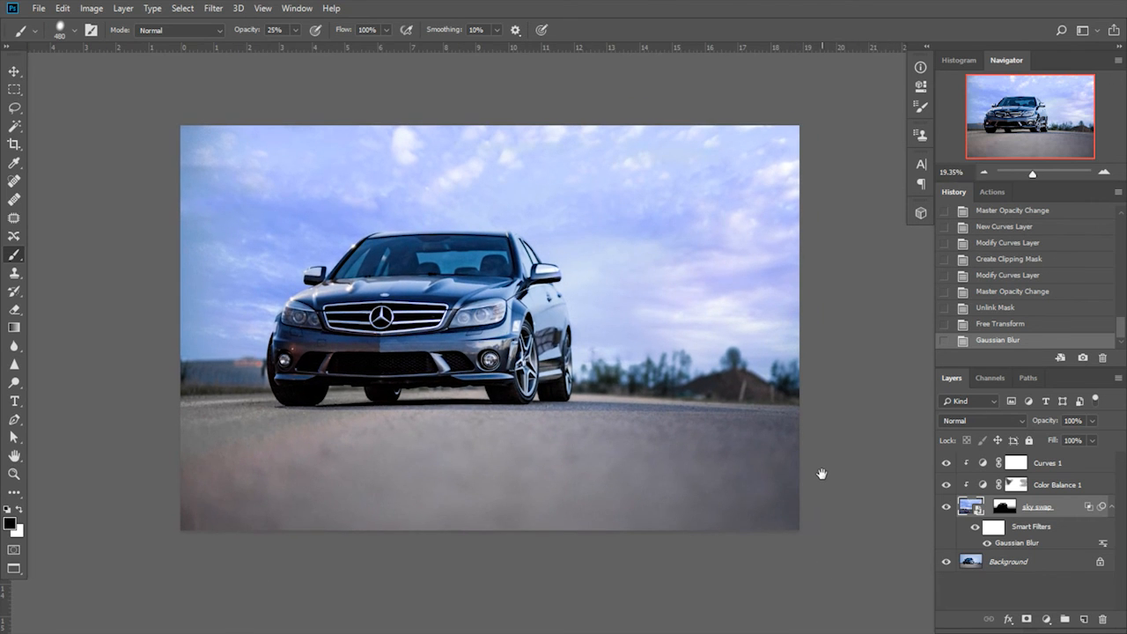